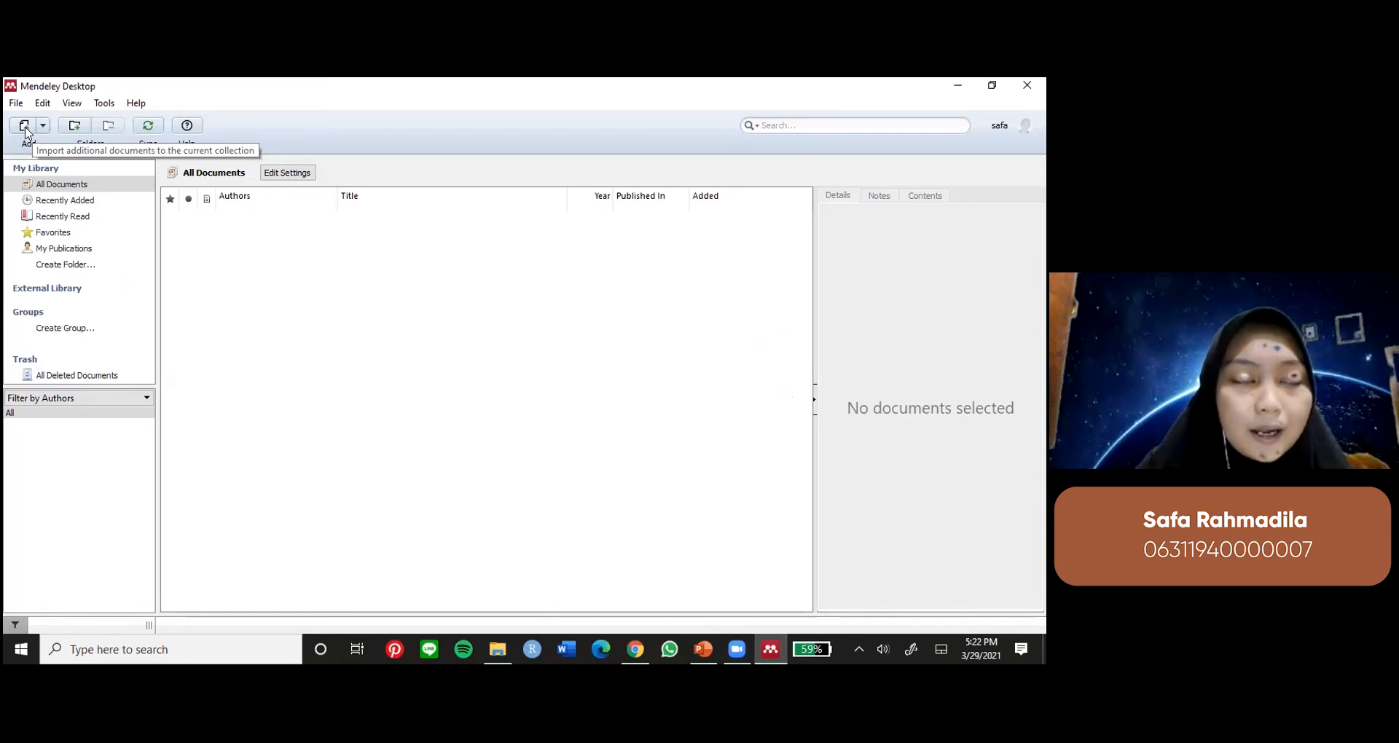
- Import the file "1 Review dasar AR" from the ANREG folder in Documents into the library
left_click(23, 132)
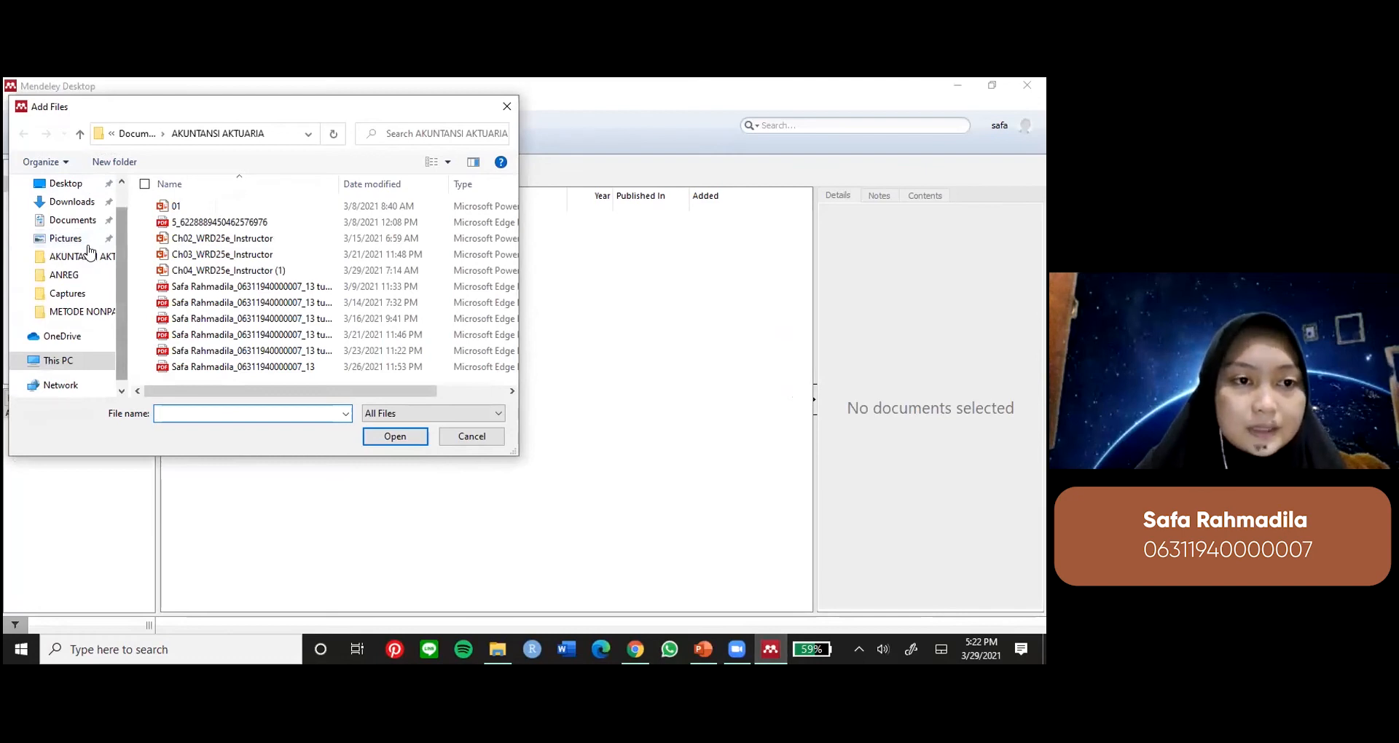
left_click(76, 220)
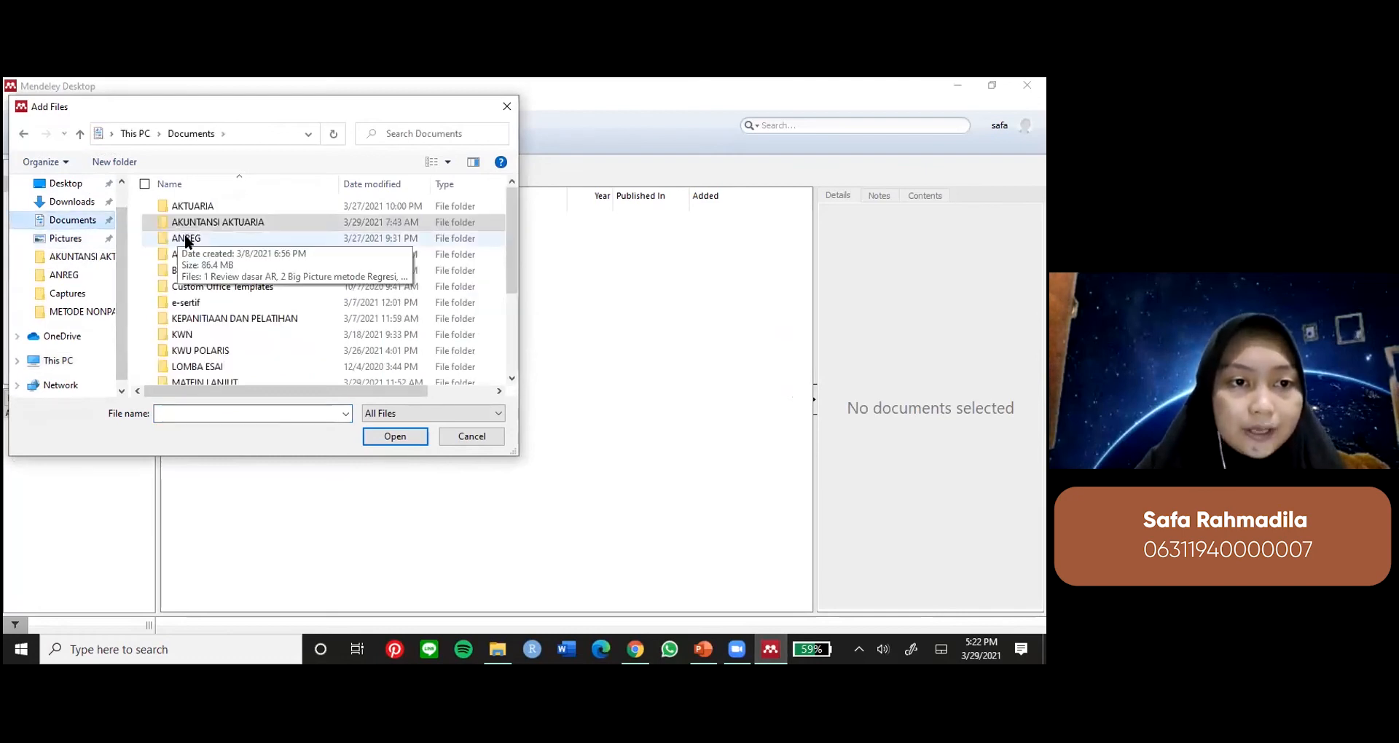
double_click(186, 238)
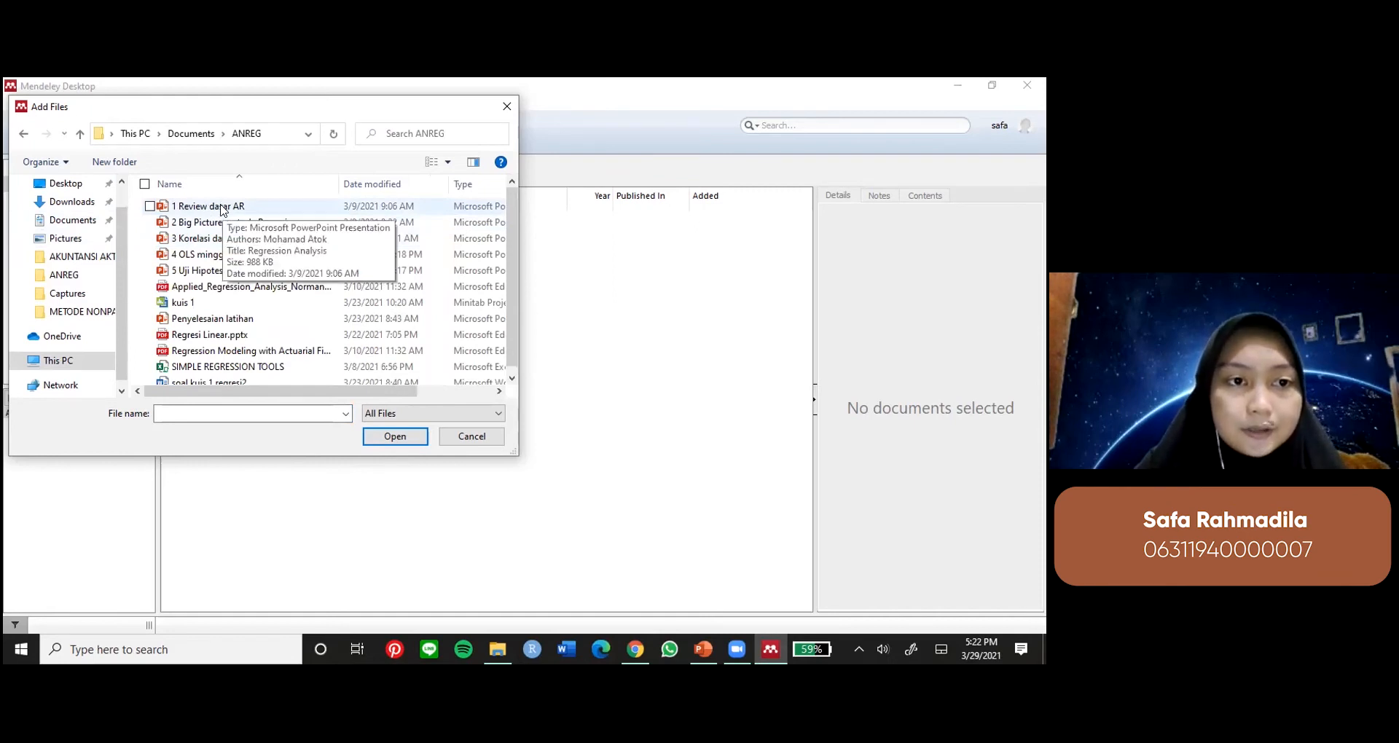
left_click(223, 209)
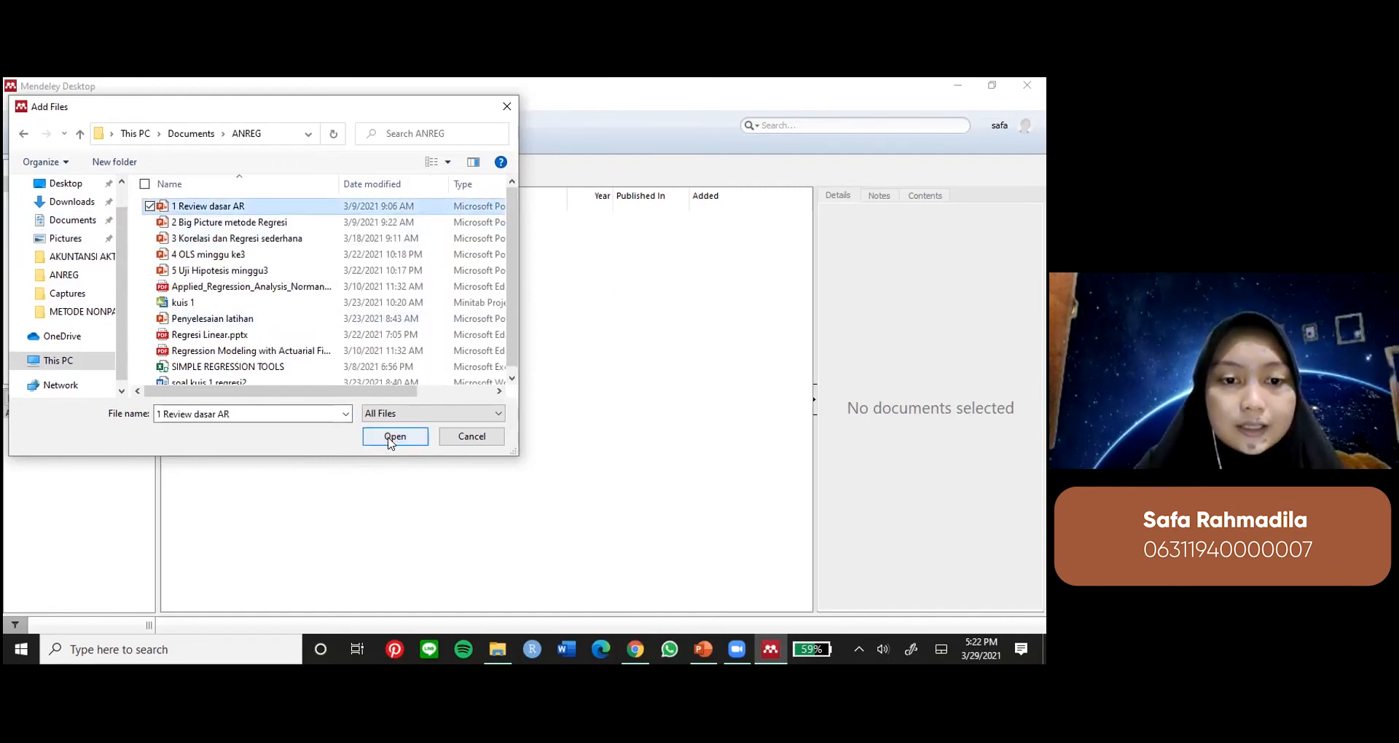
left_click(392, 439)
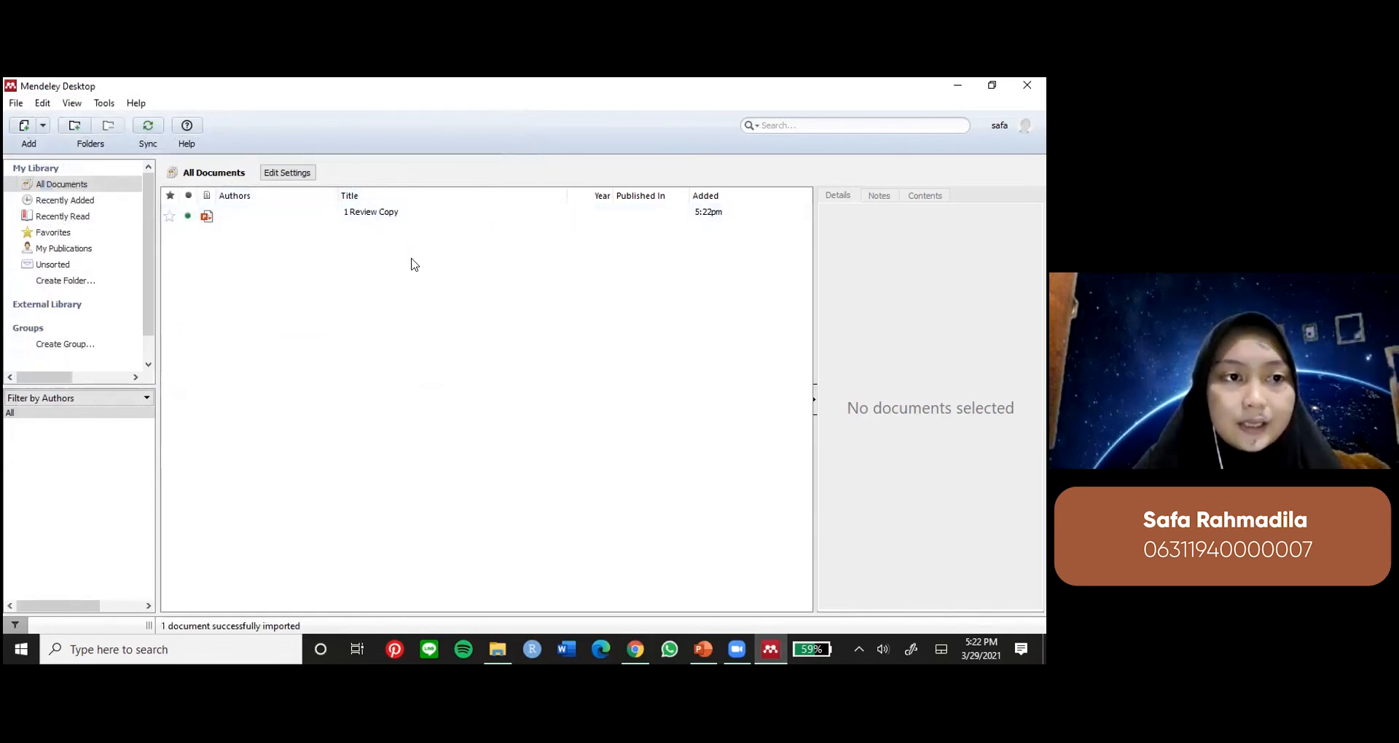
- Open a blank manual document entry, look through its available types and detail fields, and close it without saving
left_click(43, 127)
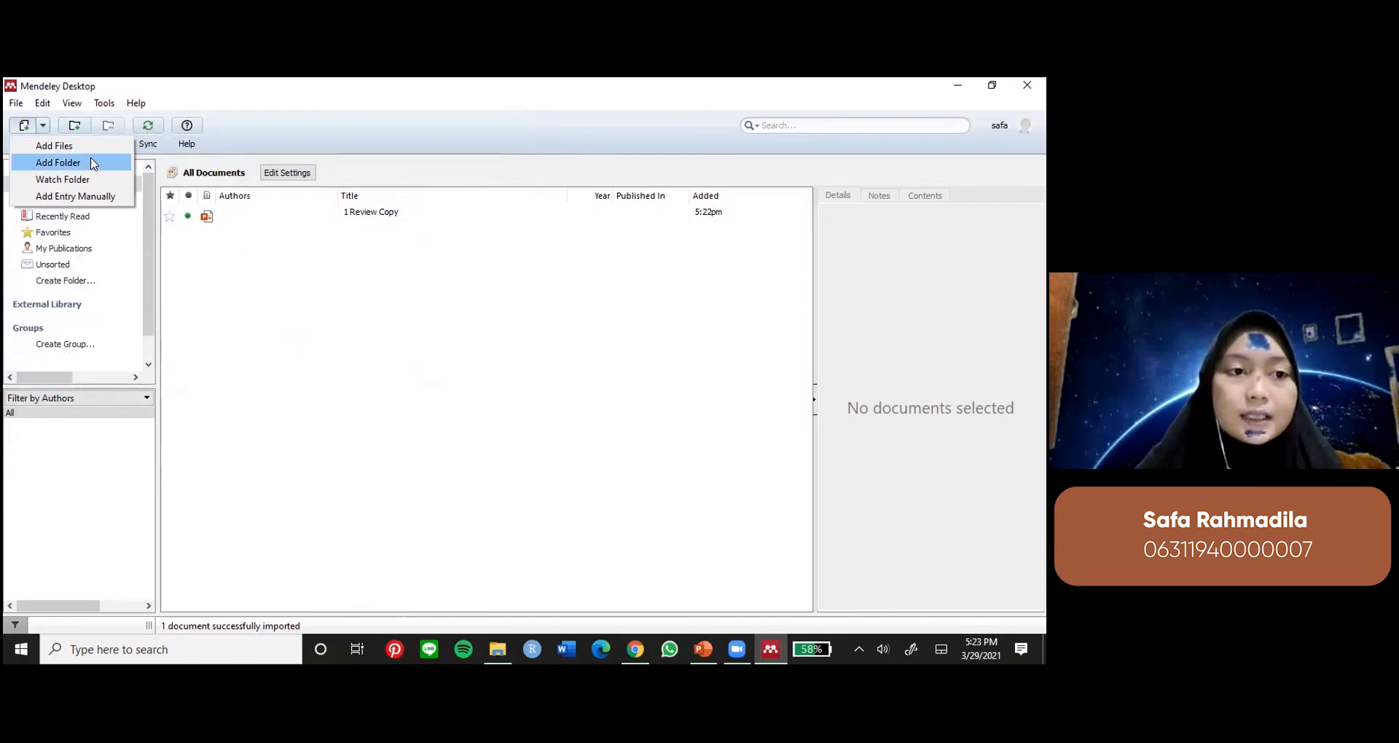
left_click(97, 197)
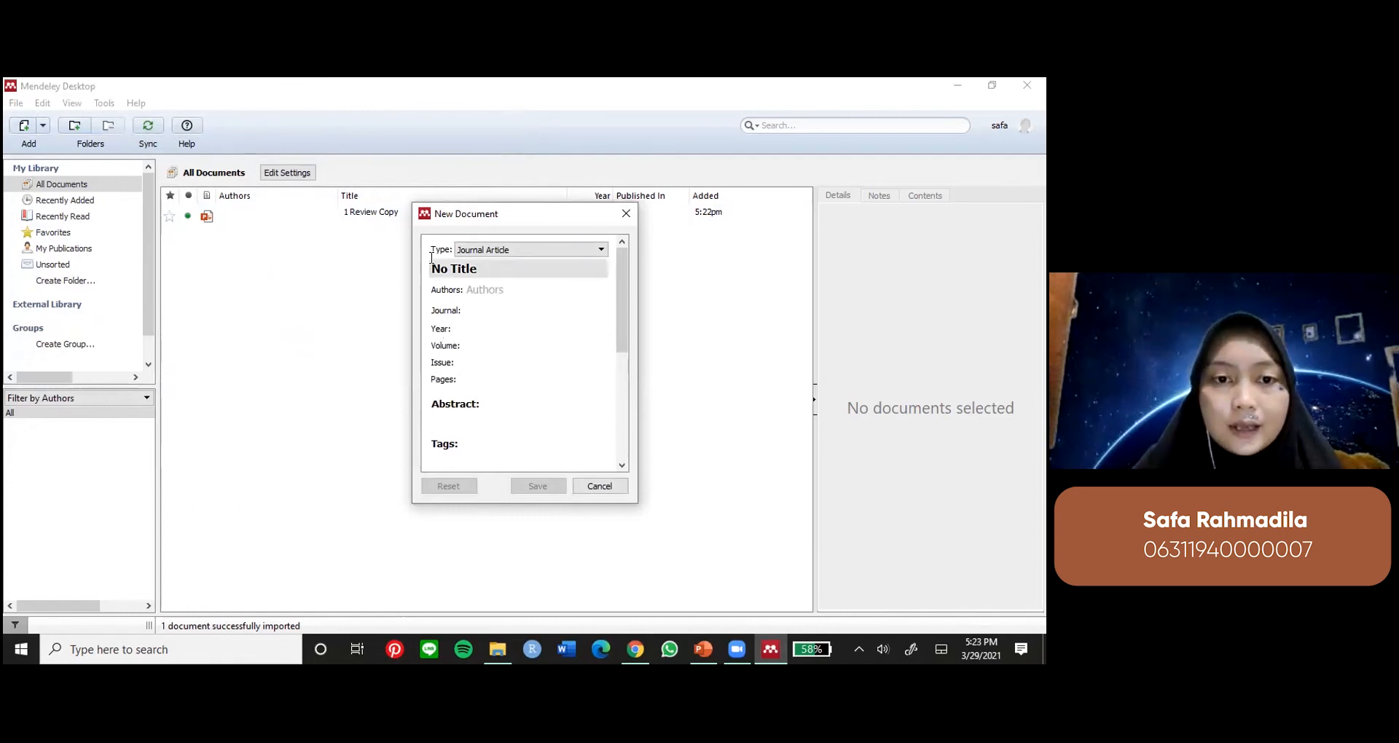
left_click(474, 253)
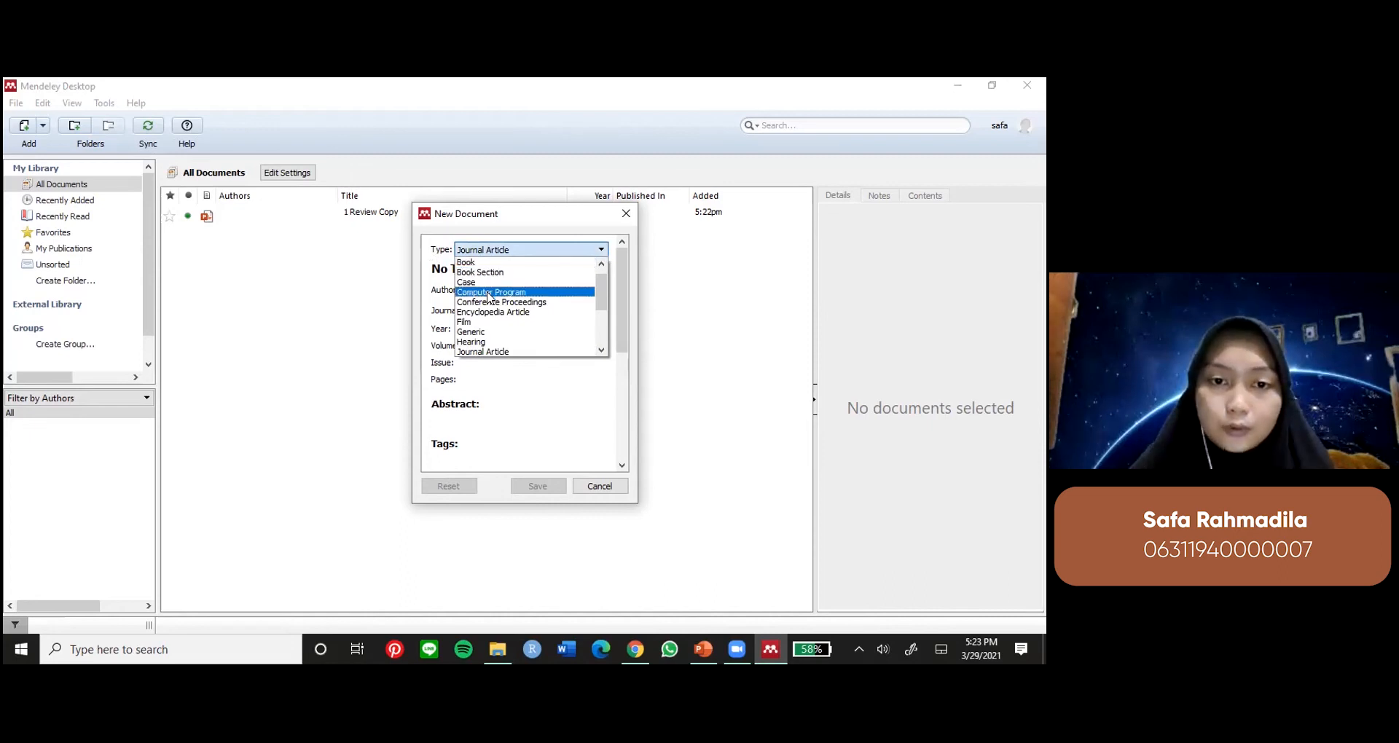
left_click_drag(600, 293, 603, 335)
left_click(581, 407)
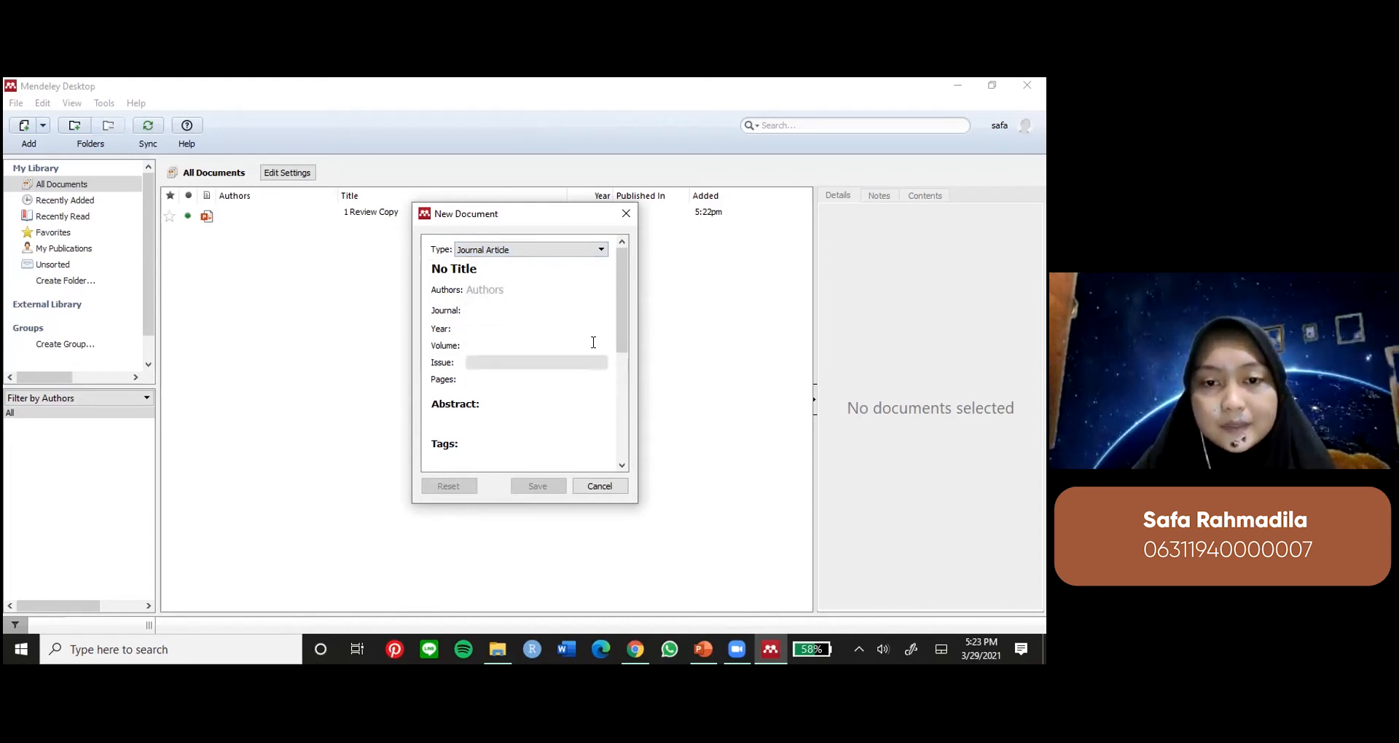
left_click_drag(624, 348, 623, 458)
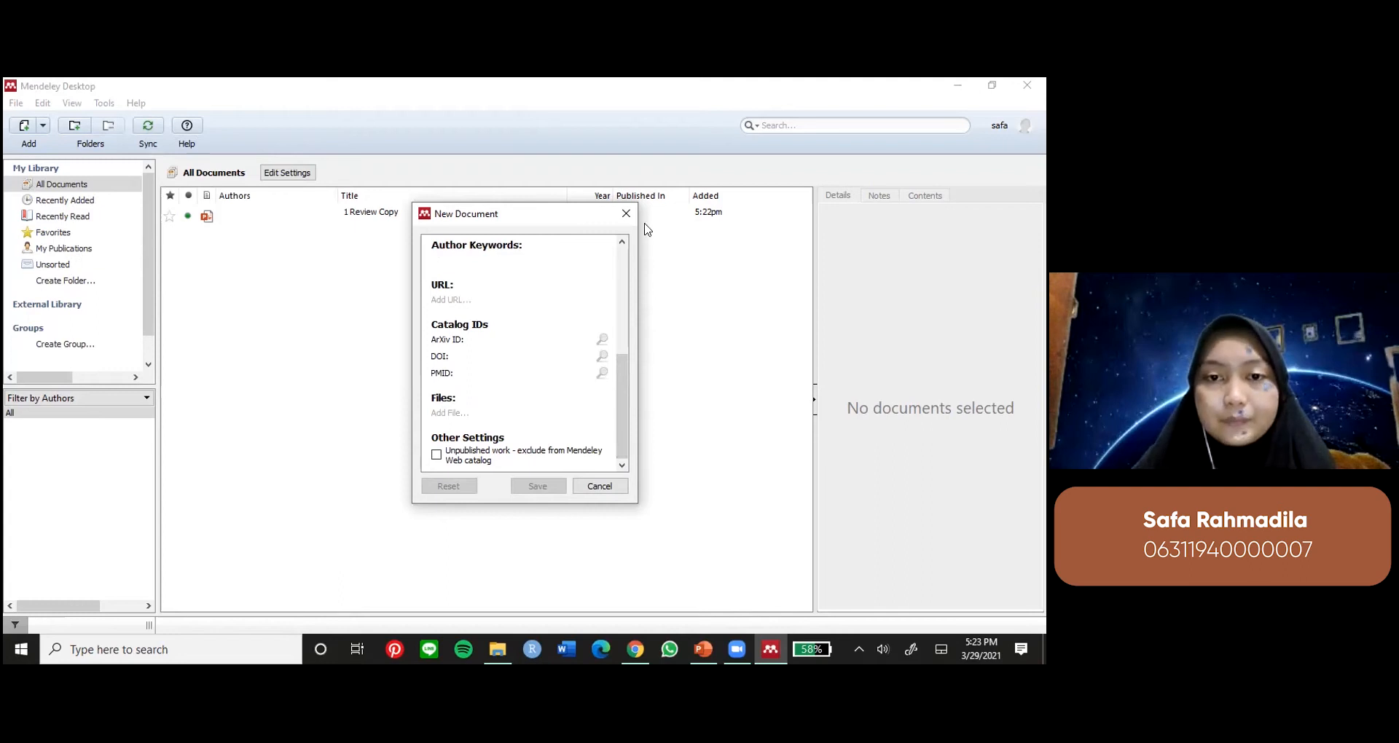
left_click(625, 214)
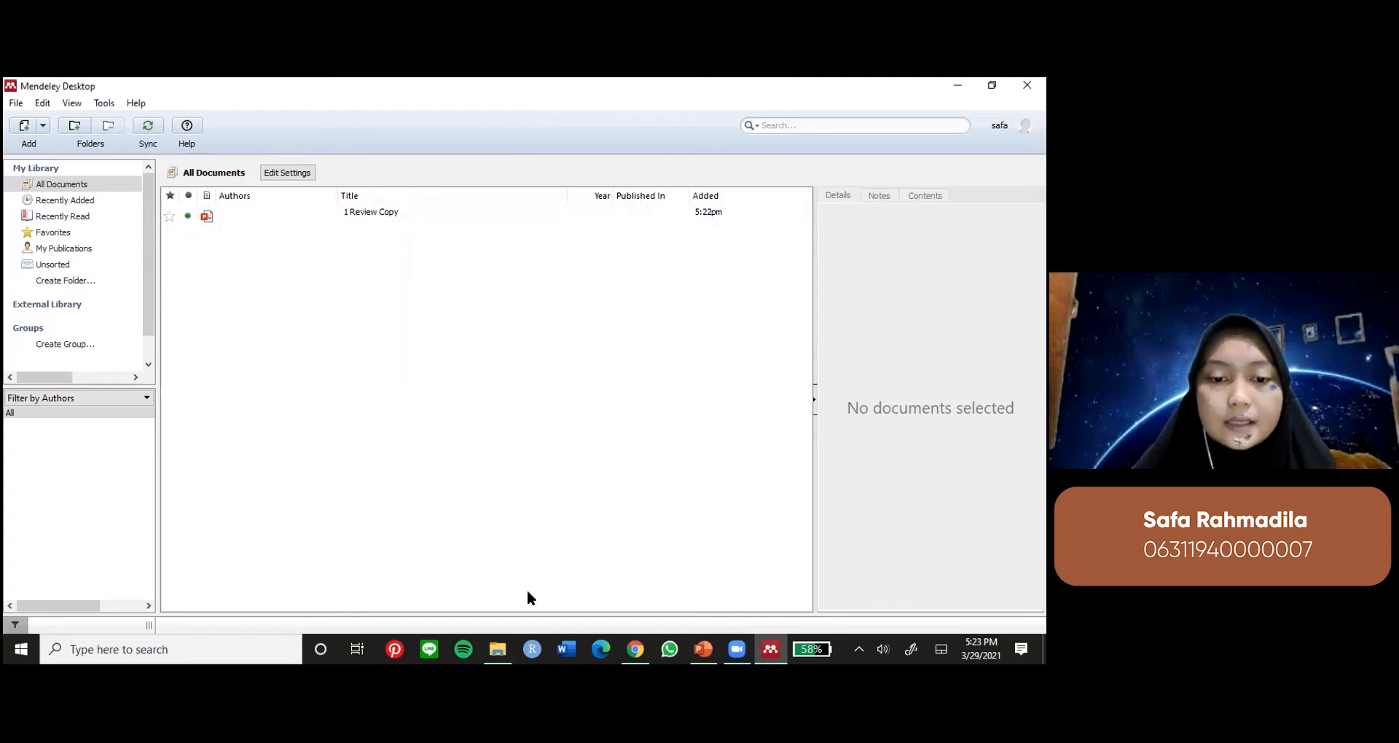
- Switch to File Explorer and transfer "4 OLS minggu ke3" from the ANREG folder into the Mendeley document list
left_click(495, 659)
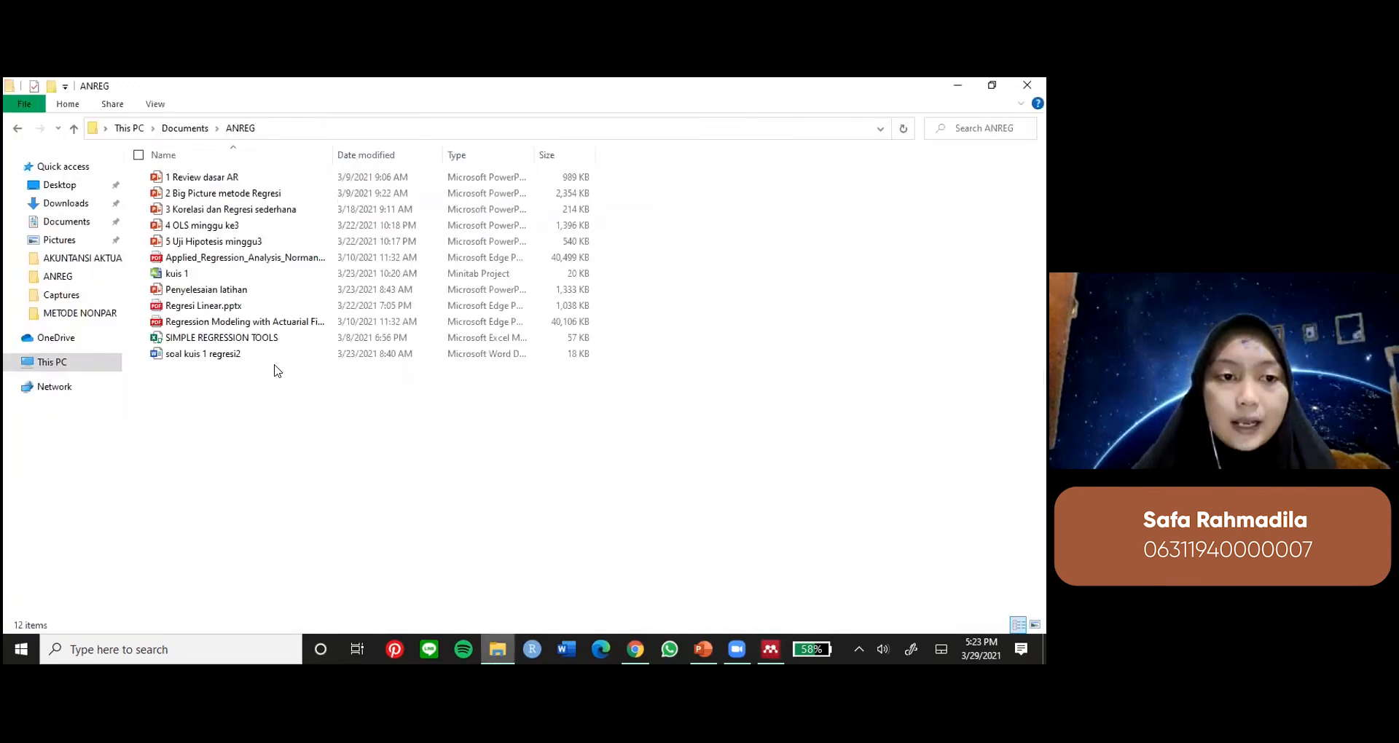
left_click(271, 225)
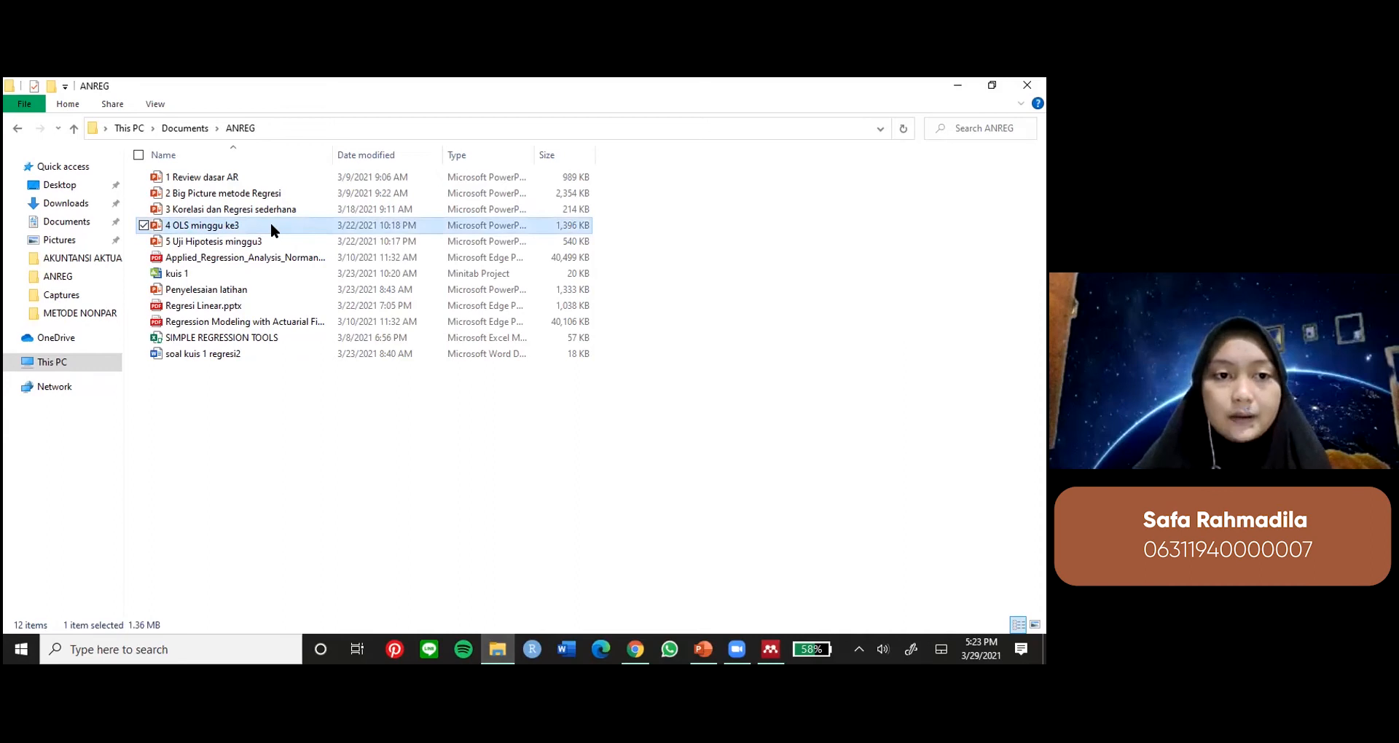
left_click_drag(270, 227, 770, 650)
left_click_drag(644, 509, 265, 265)
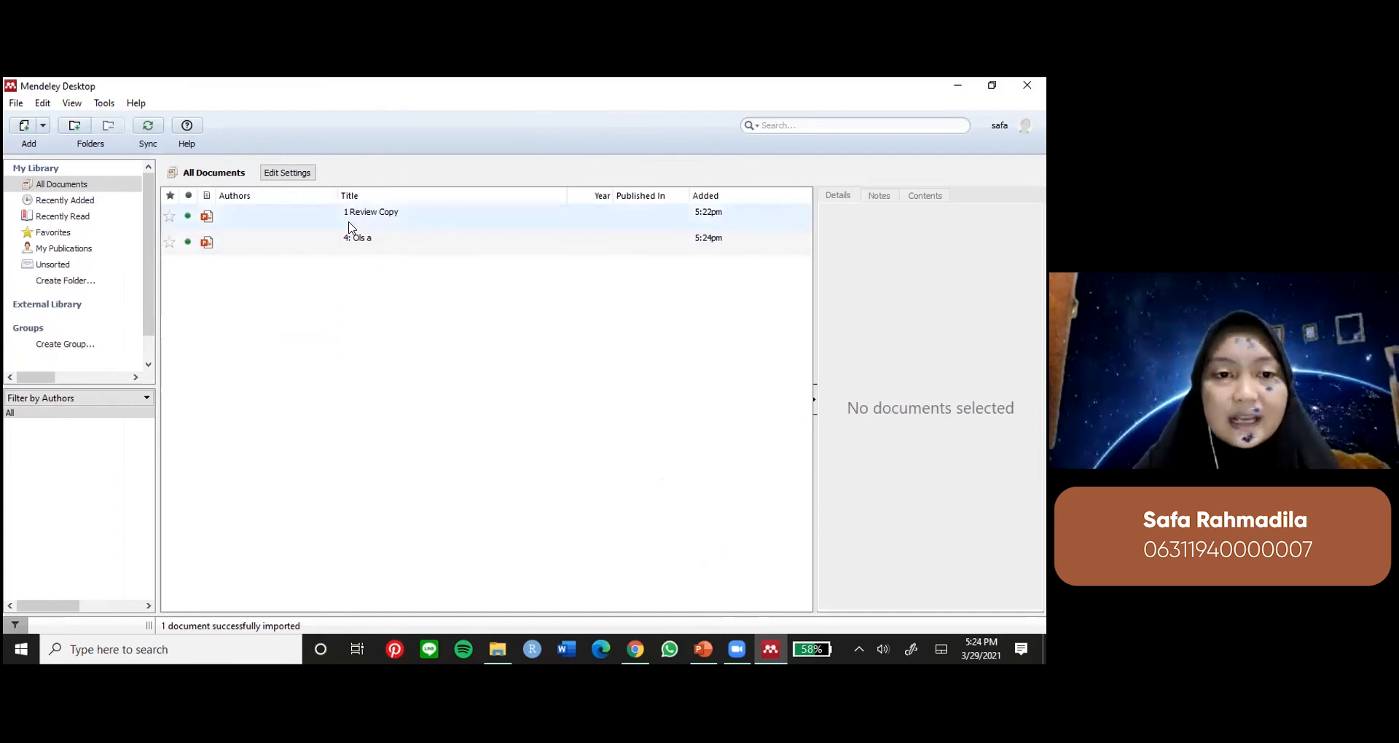
- Switch to Chrome and search Google Scholar for "coronavirus"
left_click(635, 650)
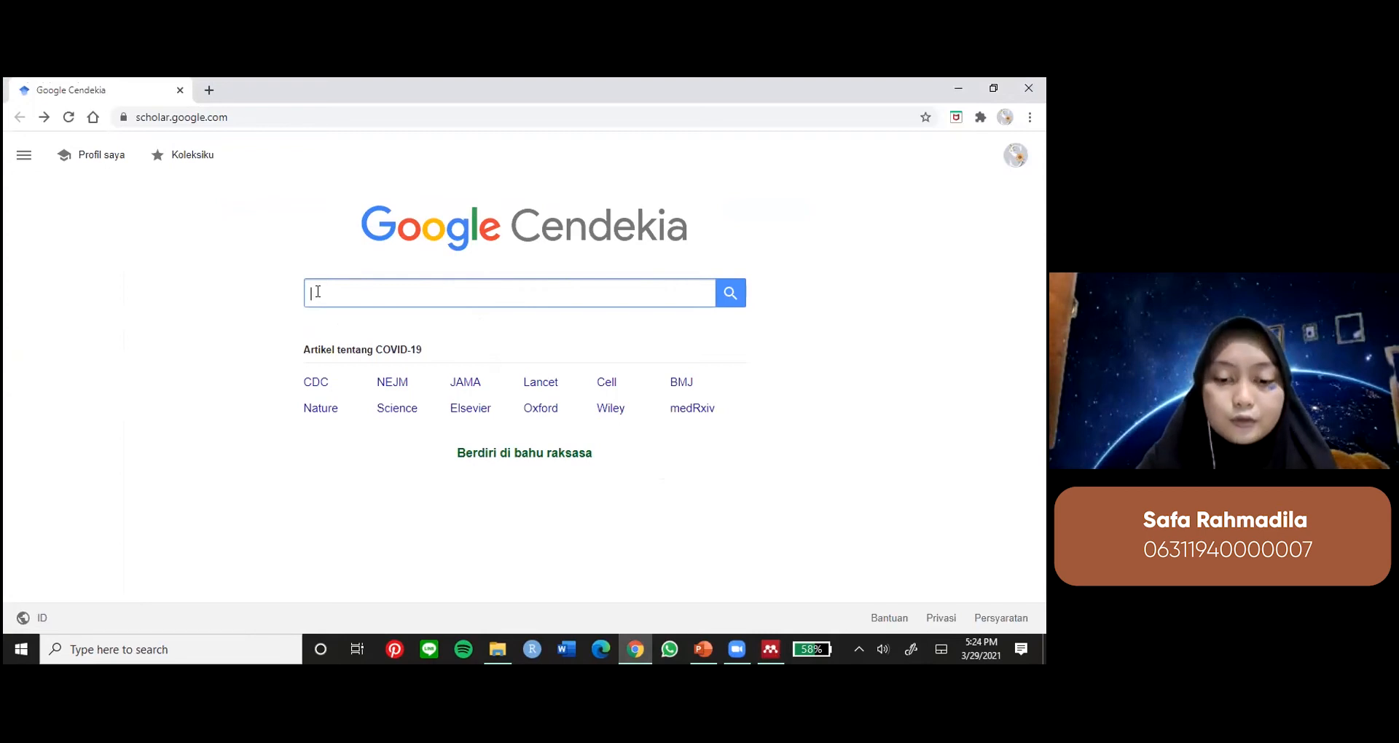
type("co")
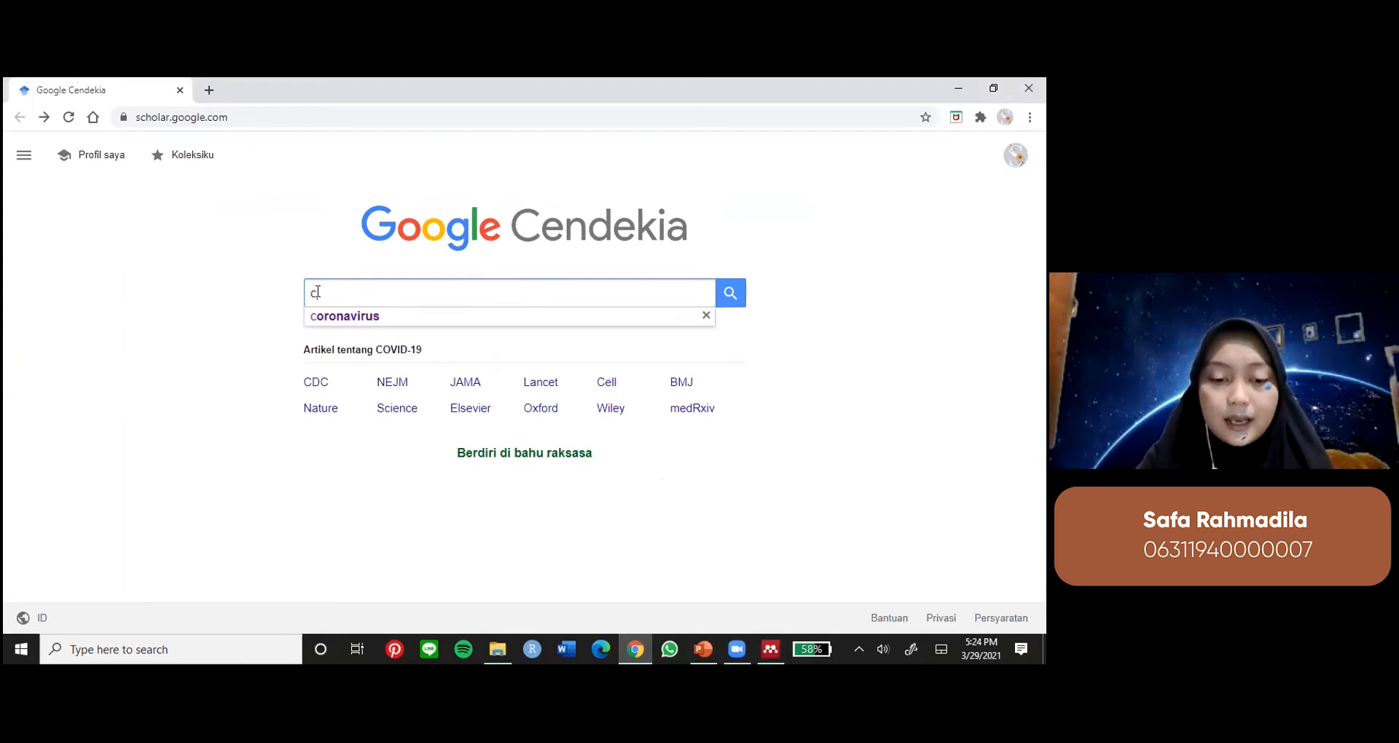
left_click(380, 316)
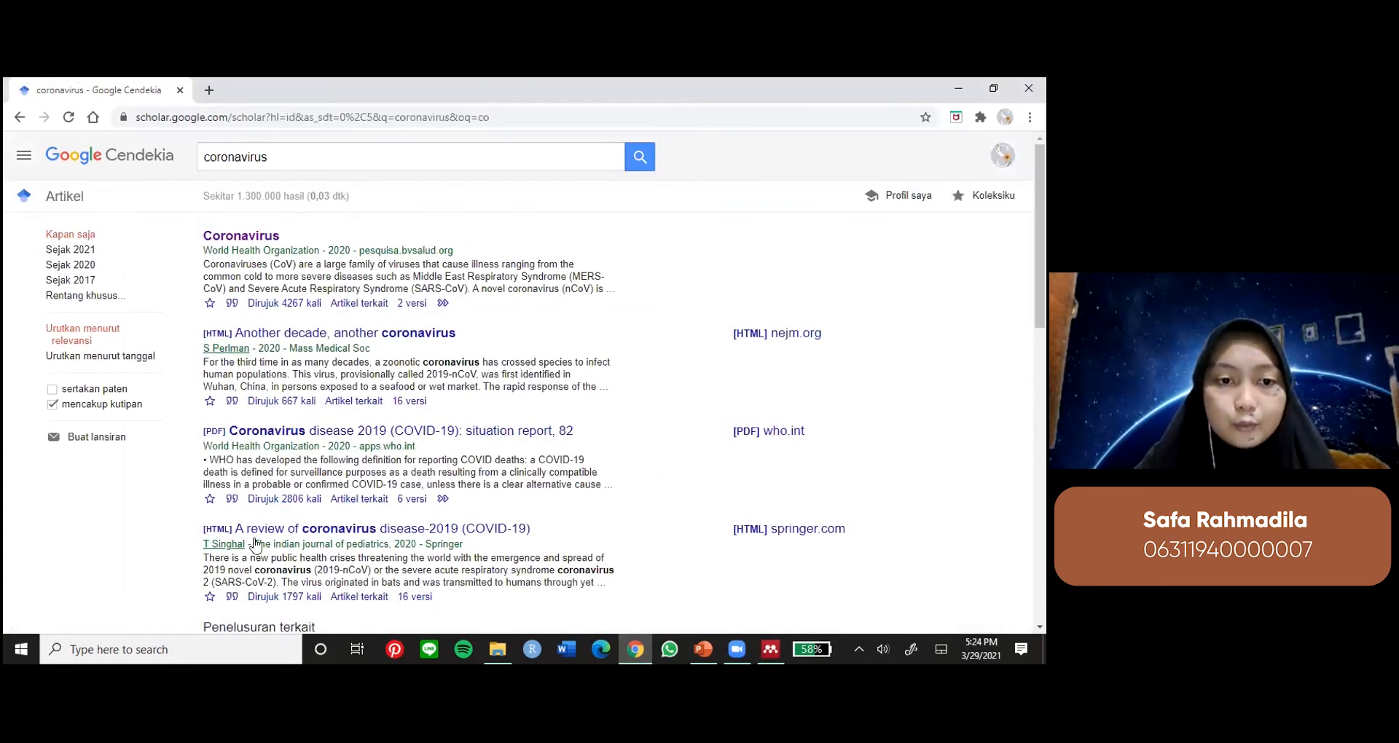
- Export the citation of "Coronavirus disease 2019 (COVID-19): situation report, 82" in RefMan format
left_click(232, 500)
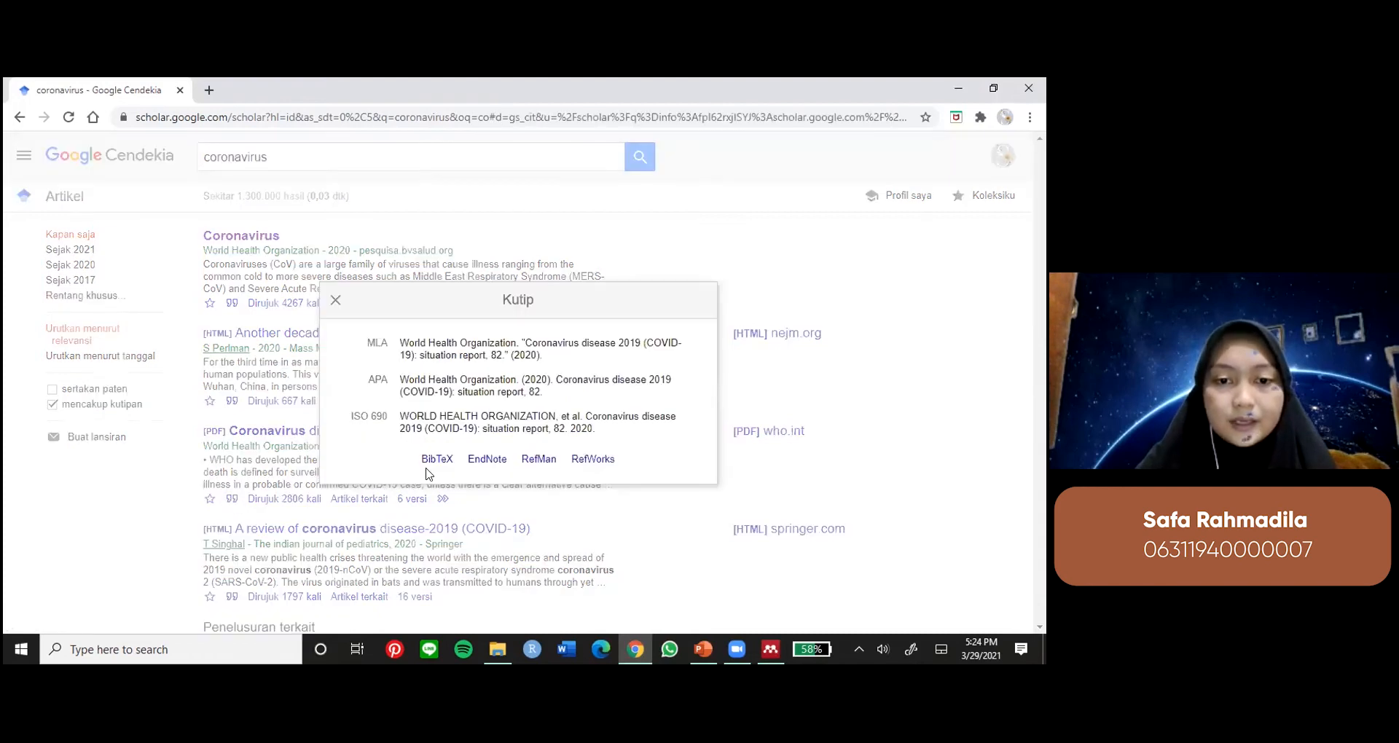
left_click(531, 460)
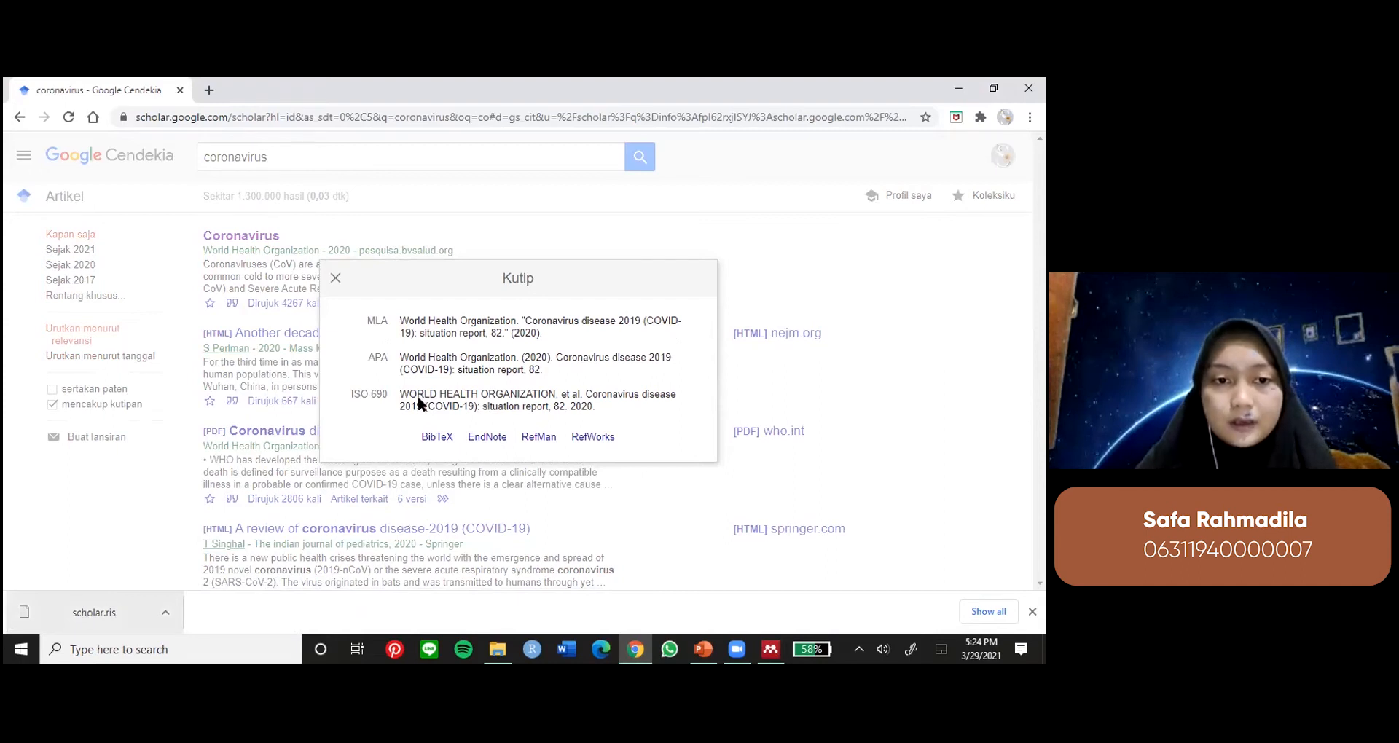
left_click(701, 576)
- Switch back to Mendeley and import scholar.ris from the Downloads folder into the library
left_click(771, 648)
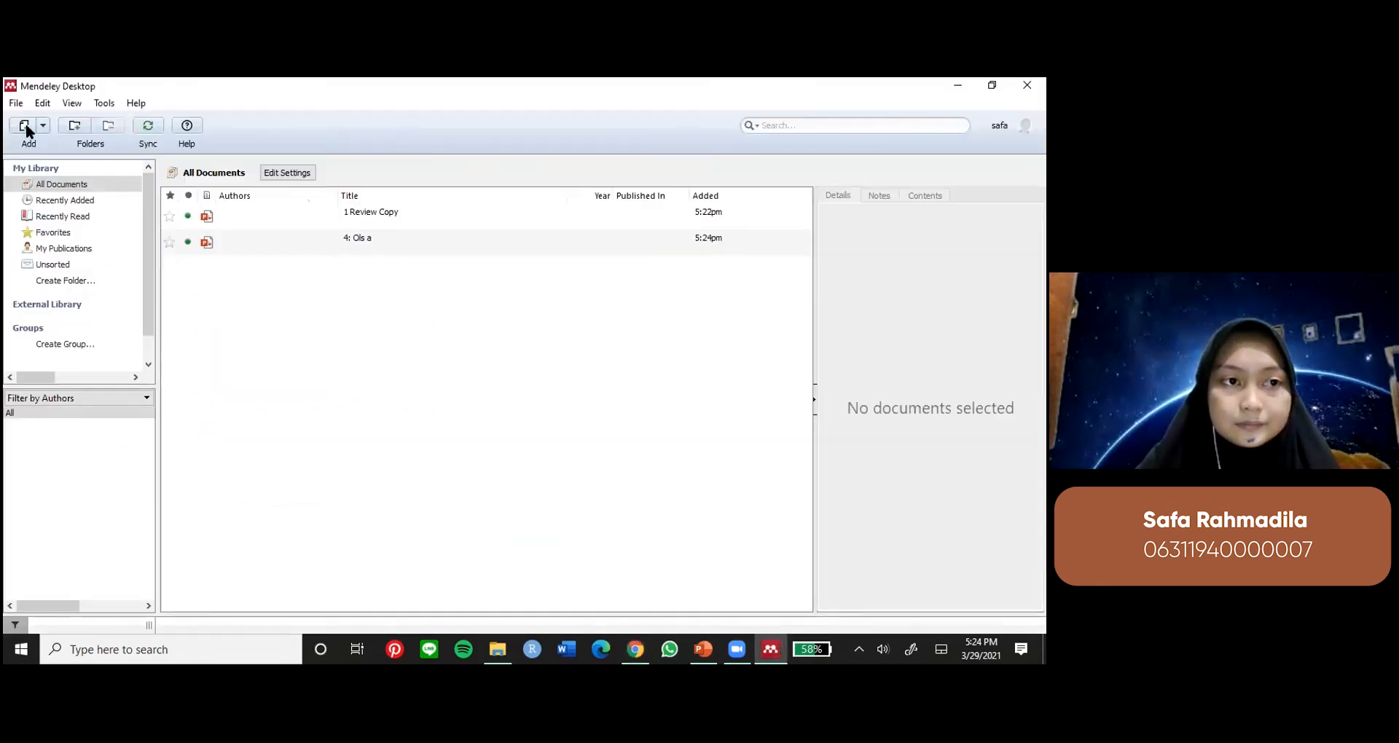
left_click(26, 127)
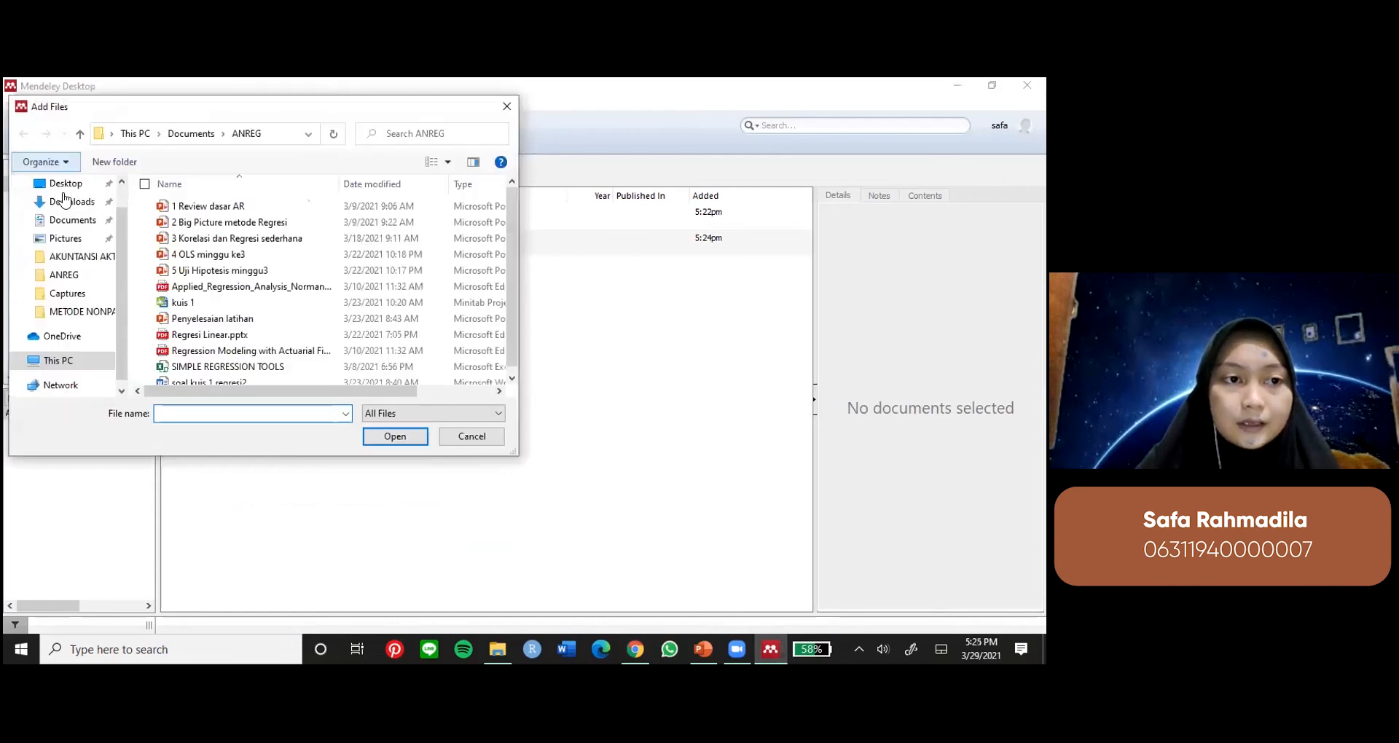
left_click(64, 200)
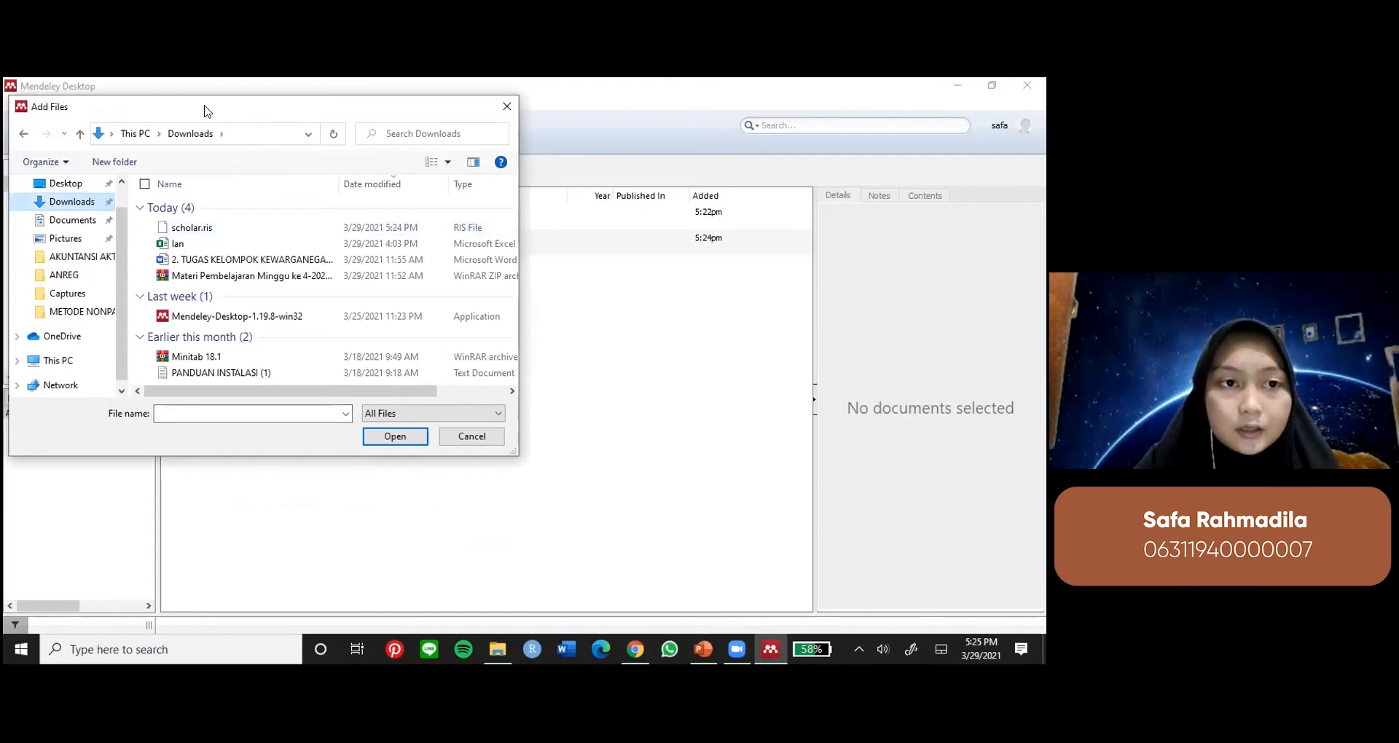
left_click(218, 228)
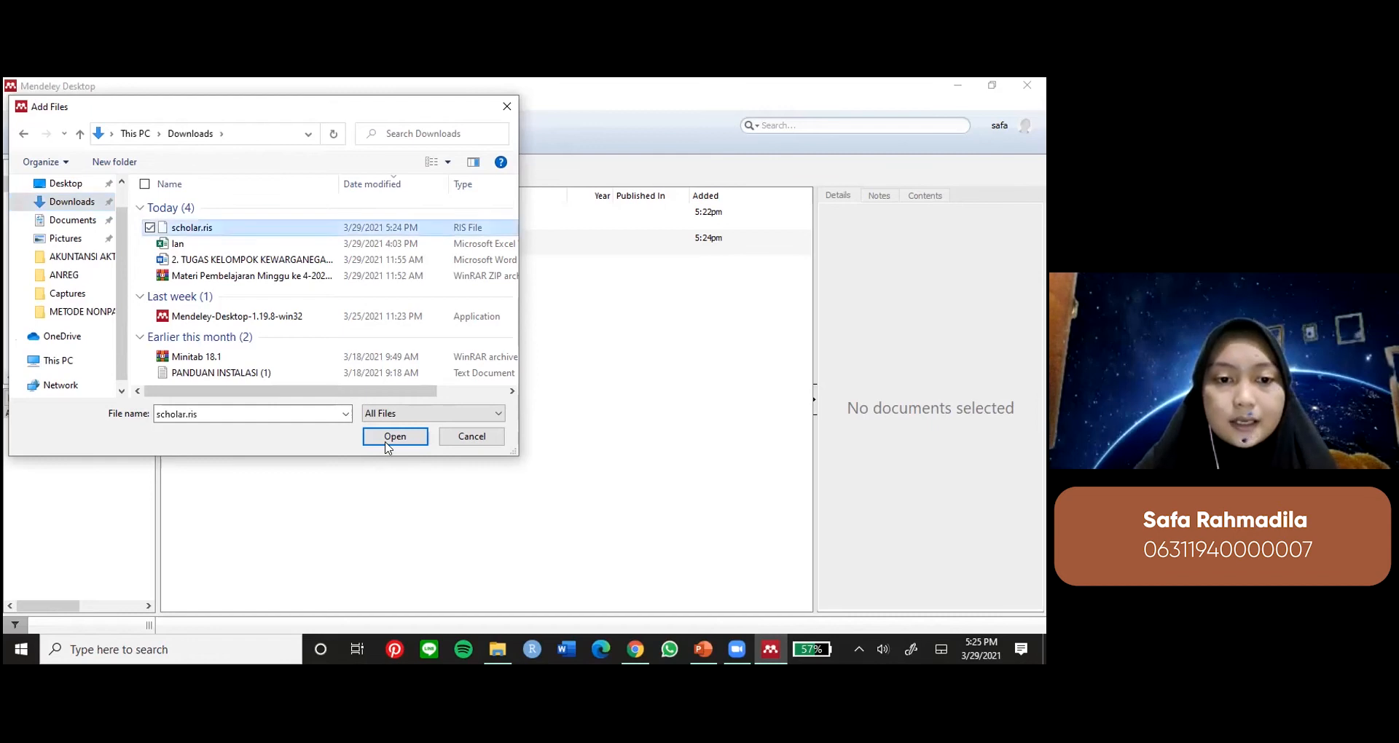
left_click(386, 442)
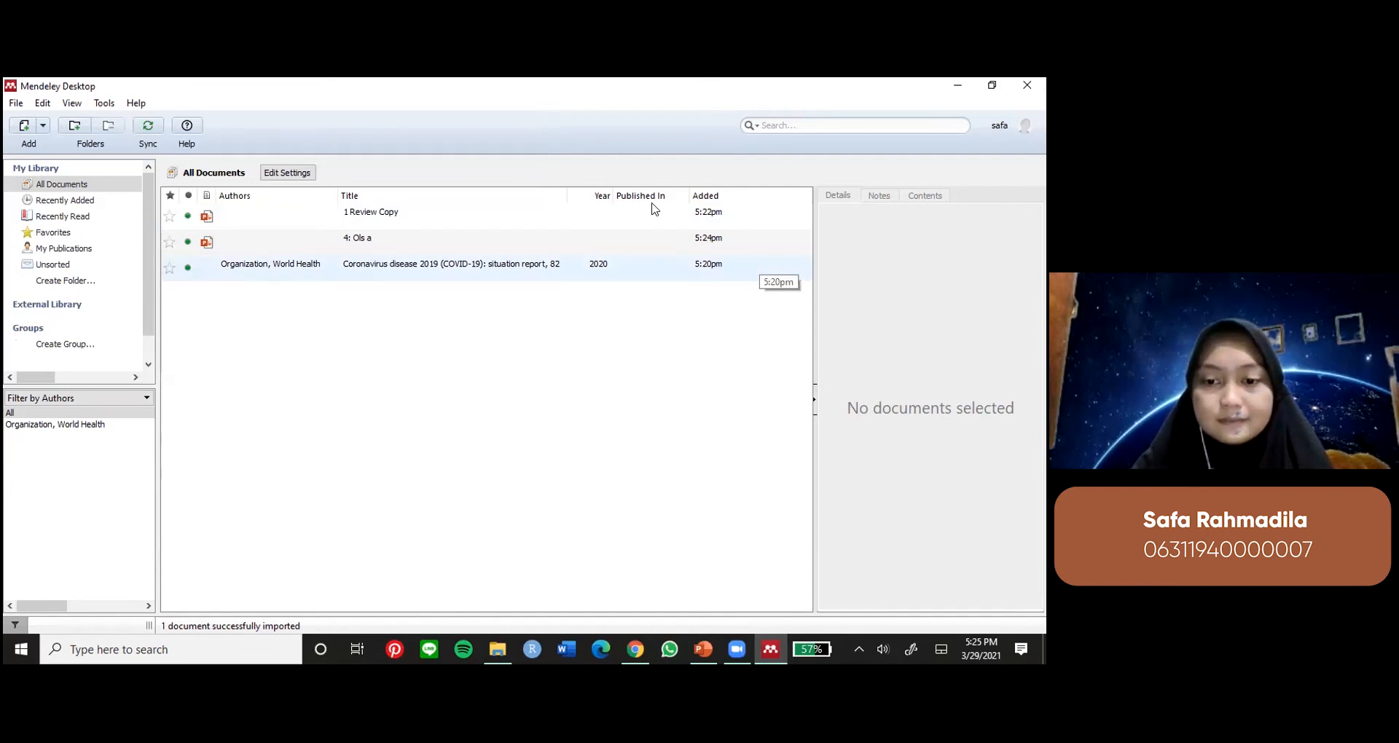
- Switch to the PowerPoint presentation and start the slide show from slide 15, "Menulis Sumber Kutipan dan Daftar Pustaka di dalam Ms.Word"
left_click(703, 642)
left_click(158, 610)
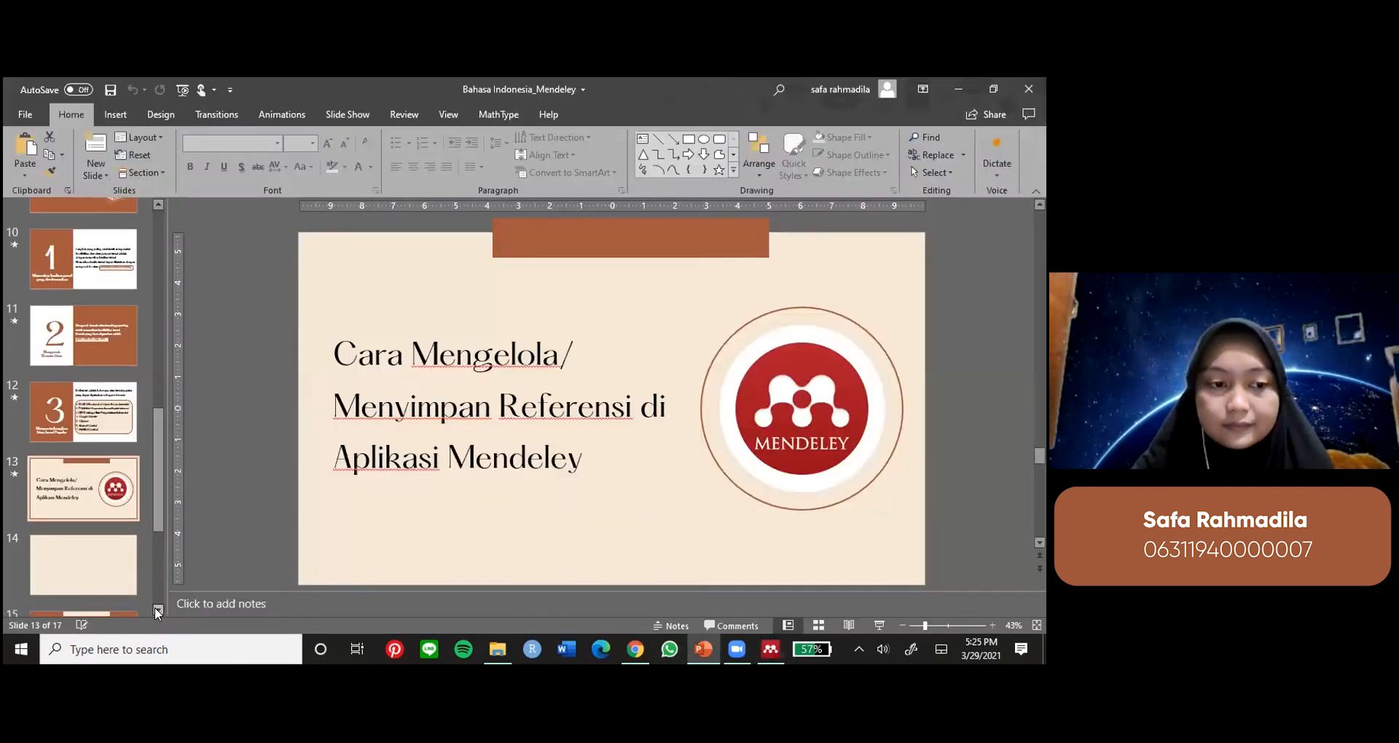
scroll(83, 587, "down", 1)
left_click(83, 587)
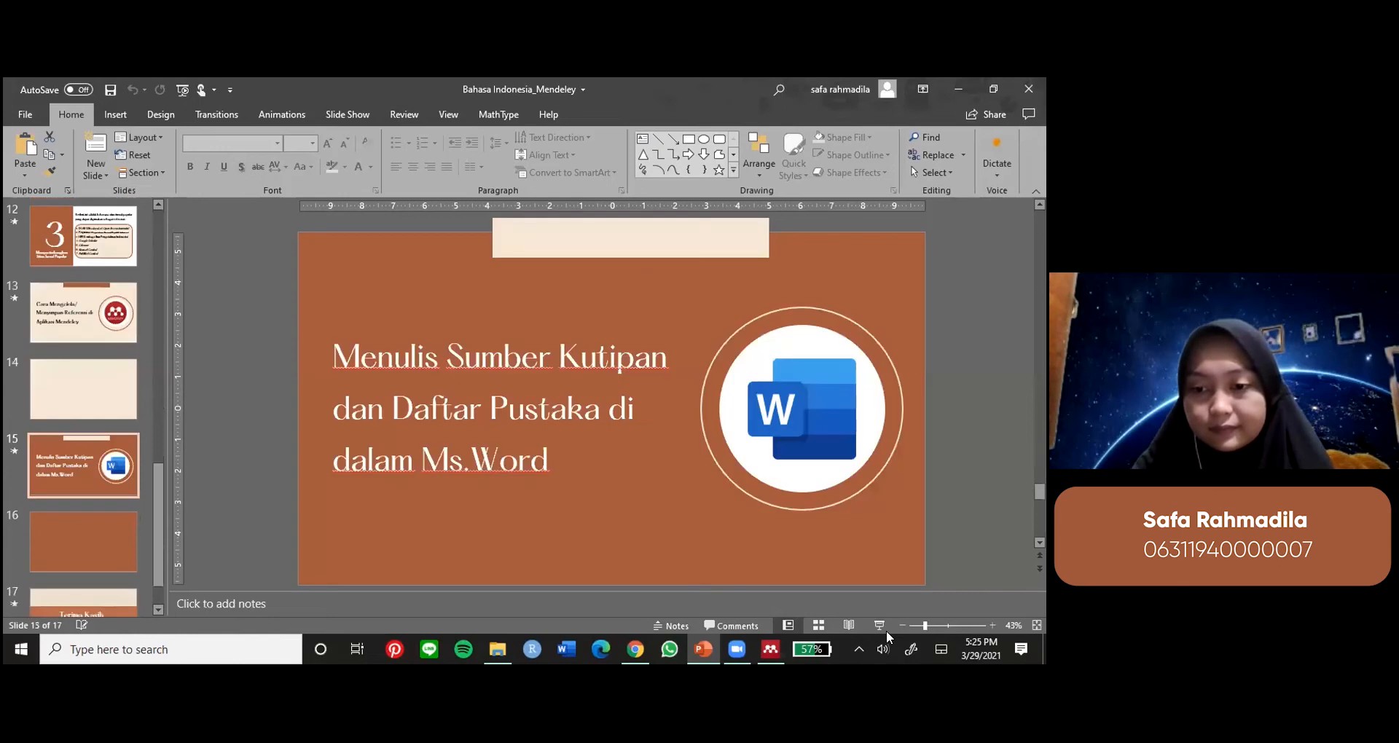
key("shift+F5")
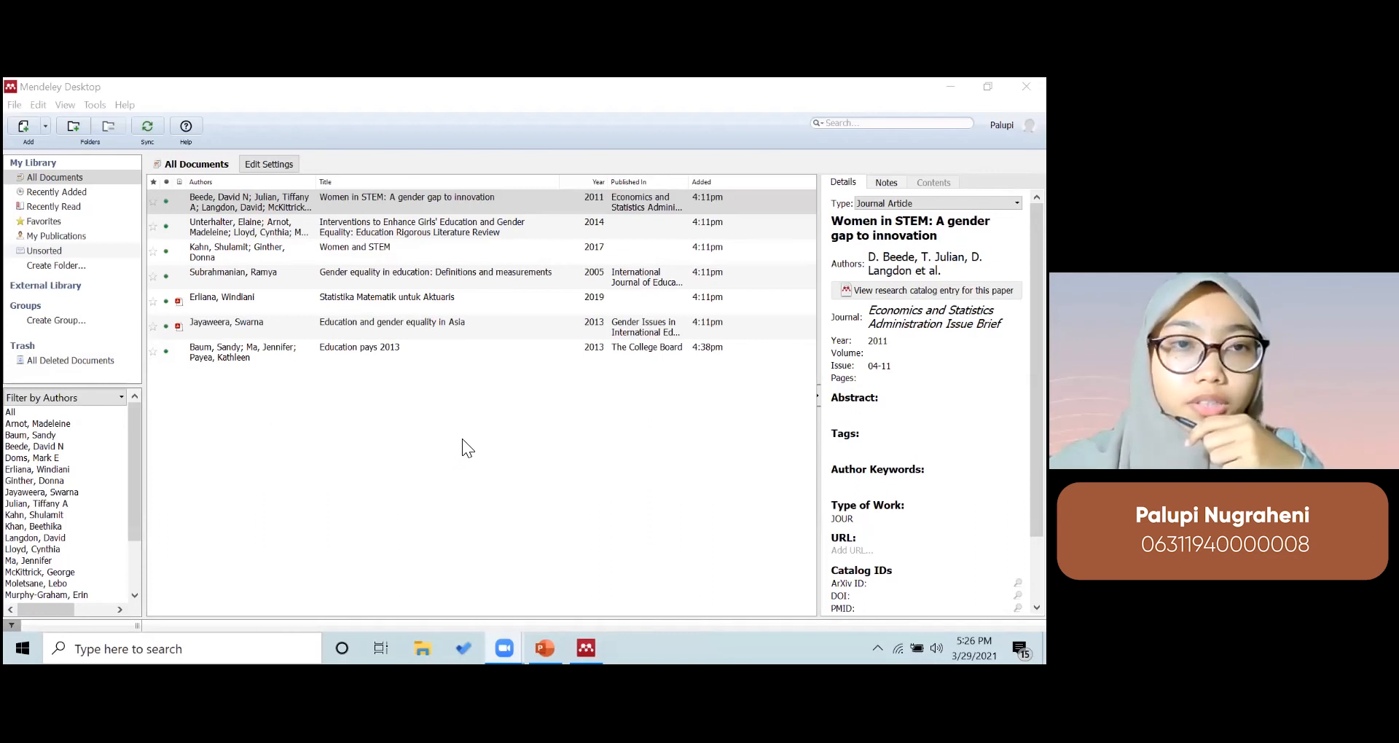
- Install the MS Word citation plugin from Mendeley Desktop and dismiss the installation dialog
left_click(313, 102)
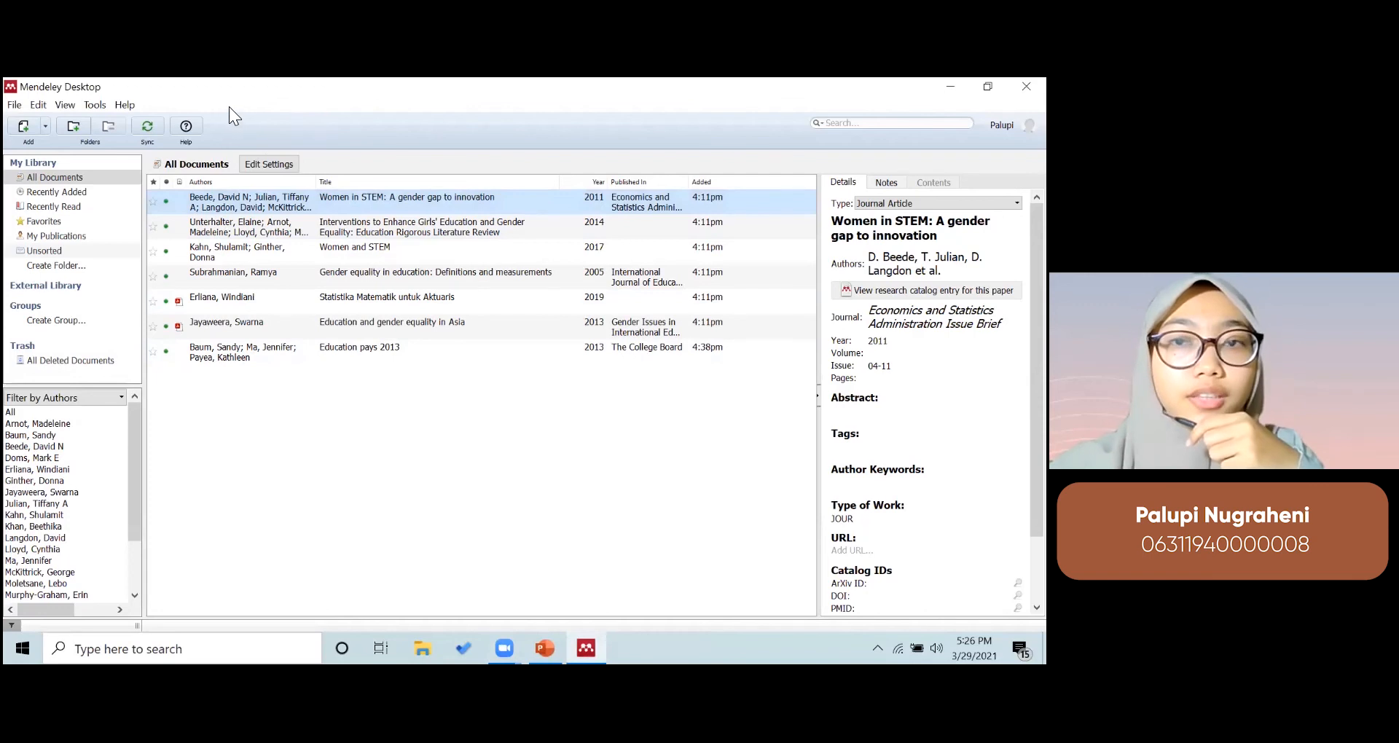
left_click(93, 105)
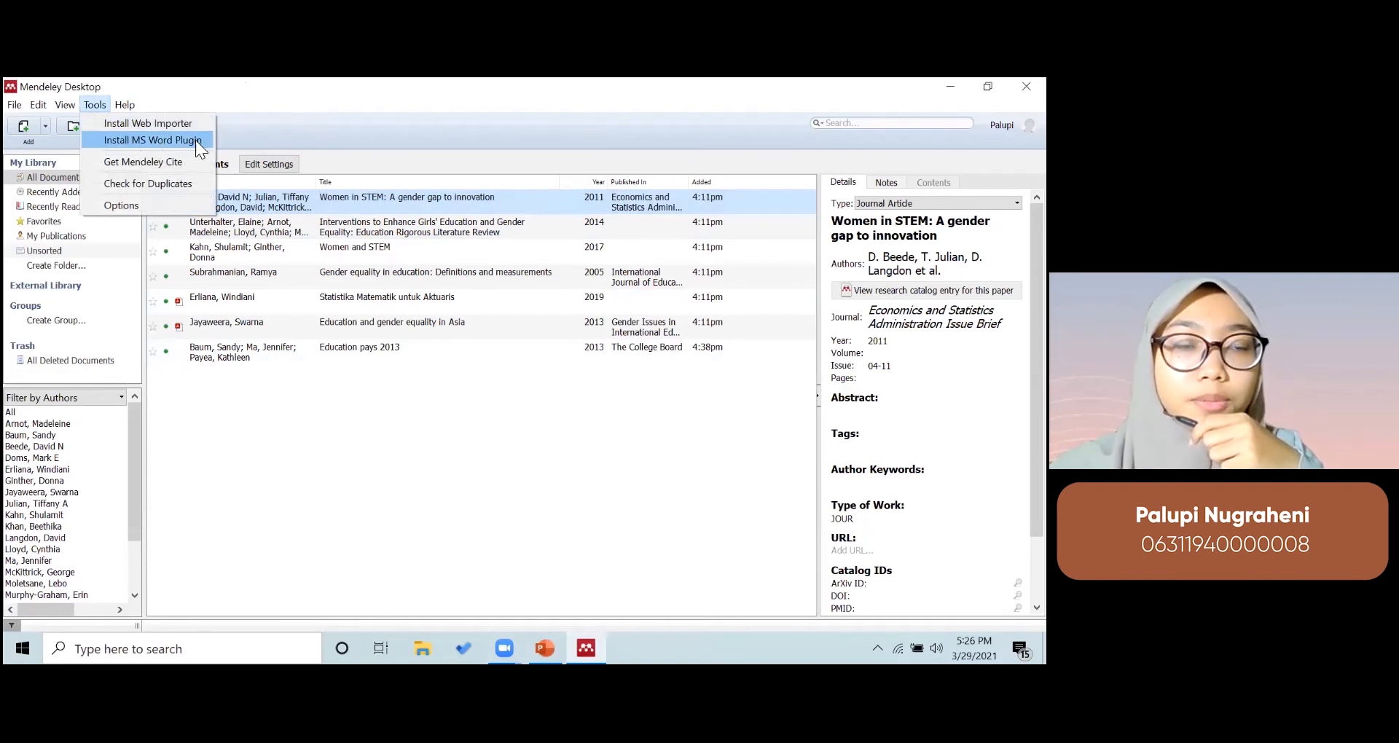
left_click(167, 139)
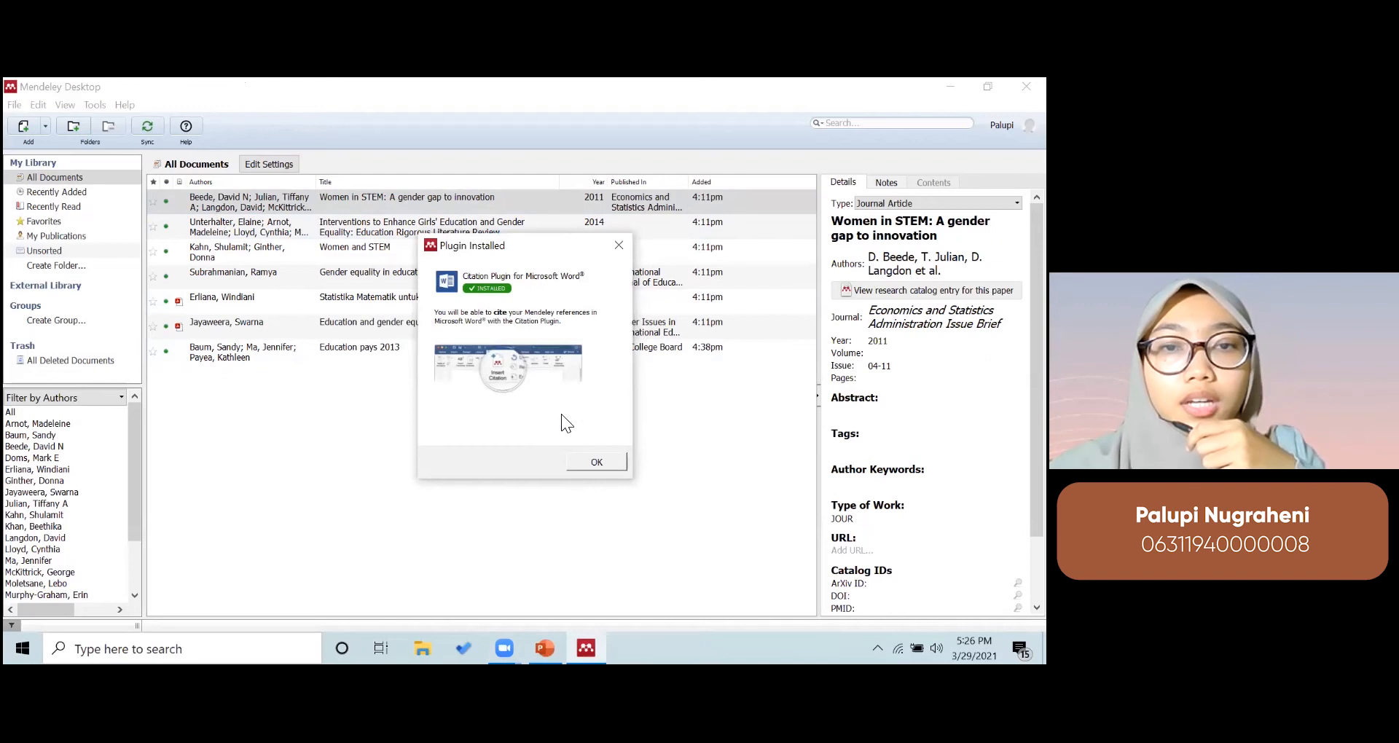
left_click(619, 467)
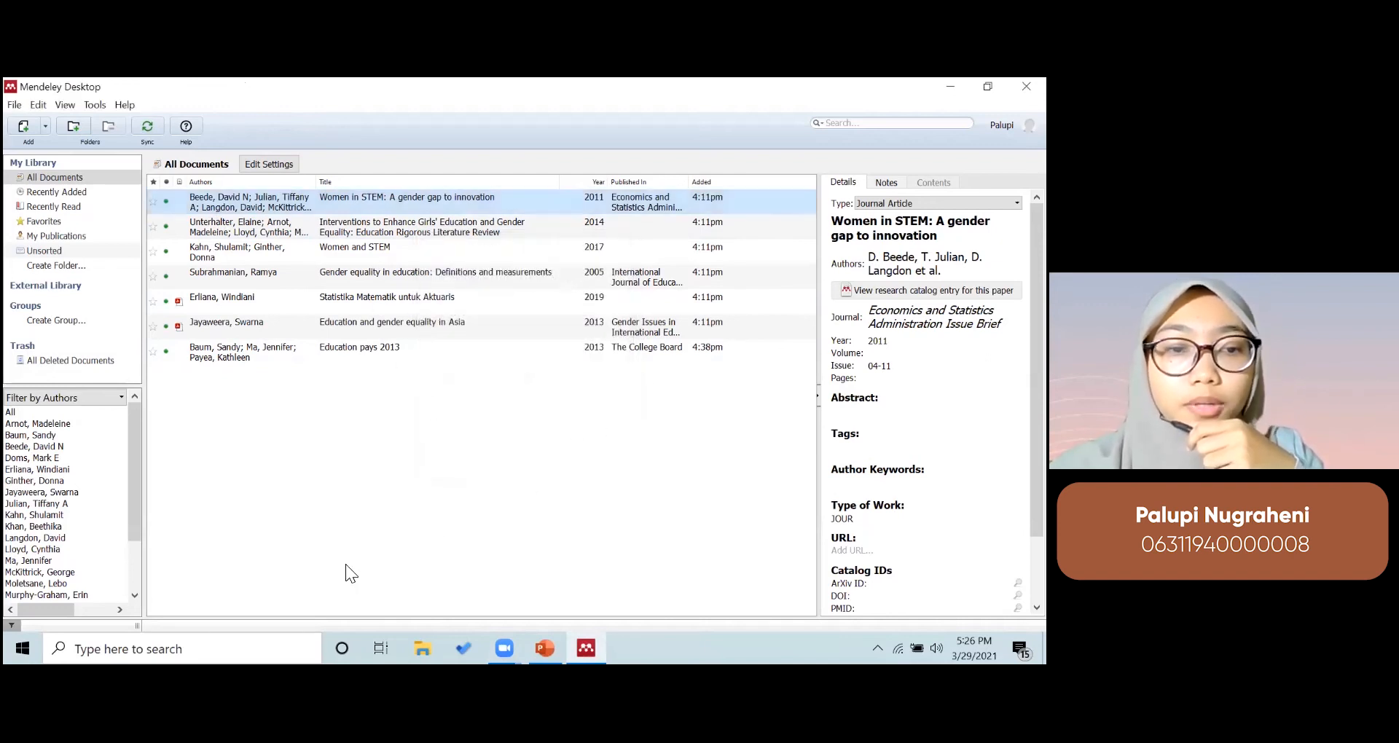
- Open "Praktik Sitasi dan Daftar Pustaka" in Word, bring up the reference tools and place the cursor at the end of the first paragraph
left_click(256, 641)
type("wor")
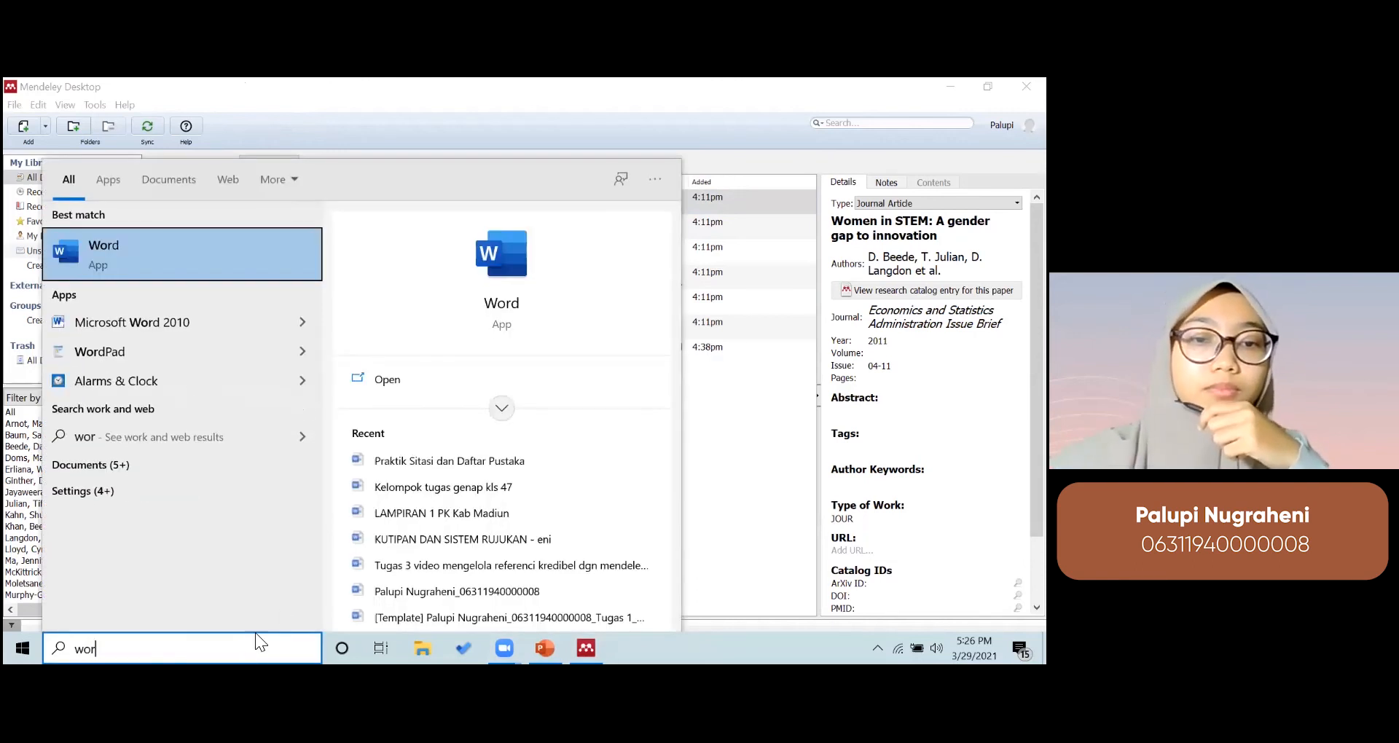
left_click(463, 462)
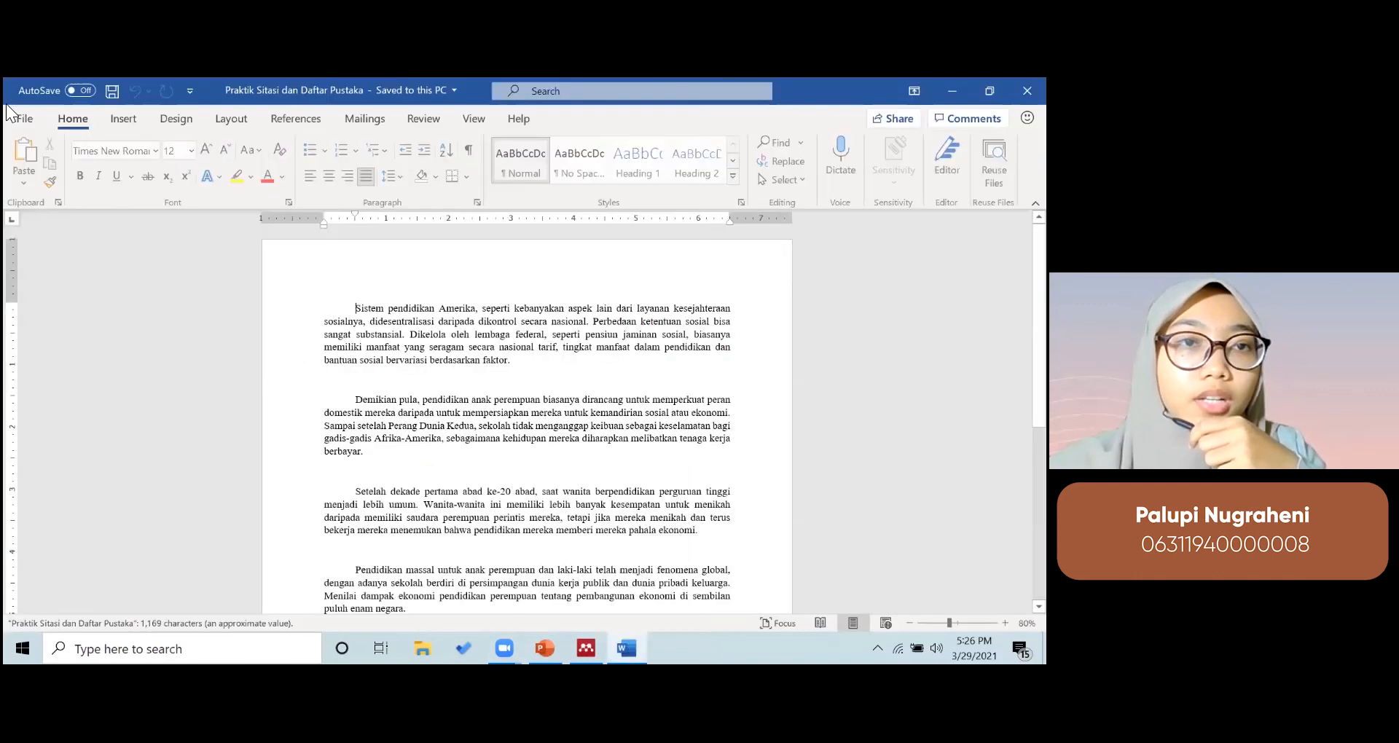
left_click(298, 117)
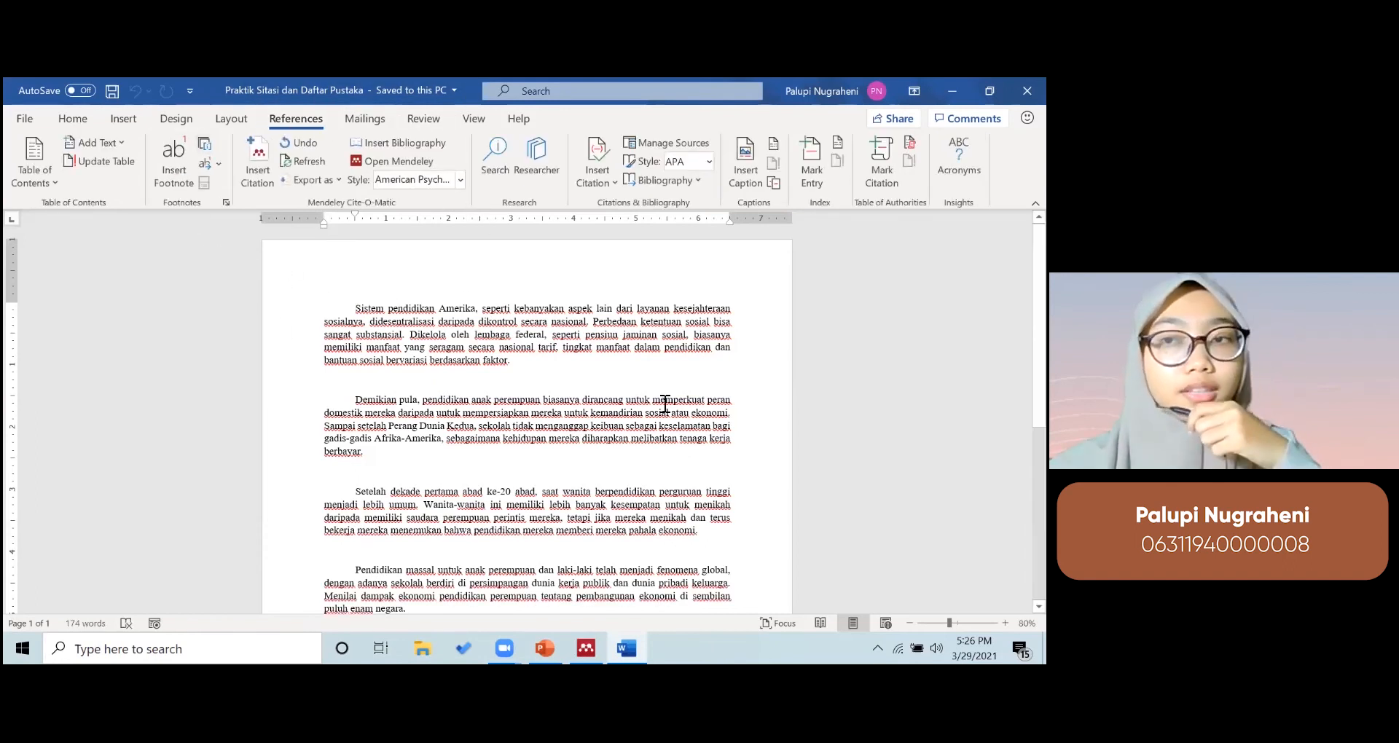
left_click(564, 360)
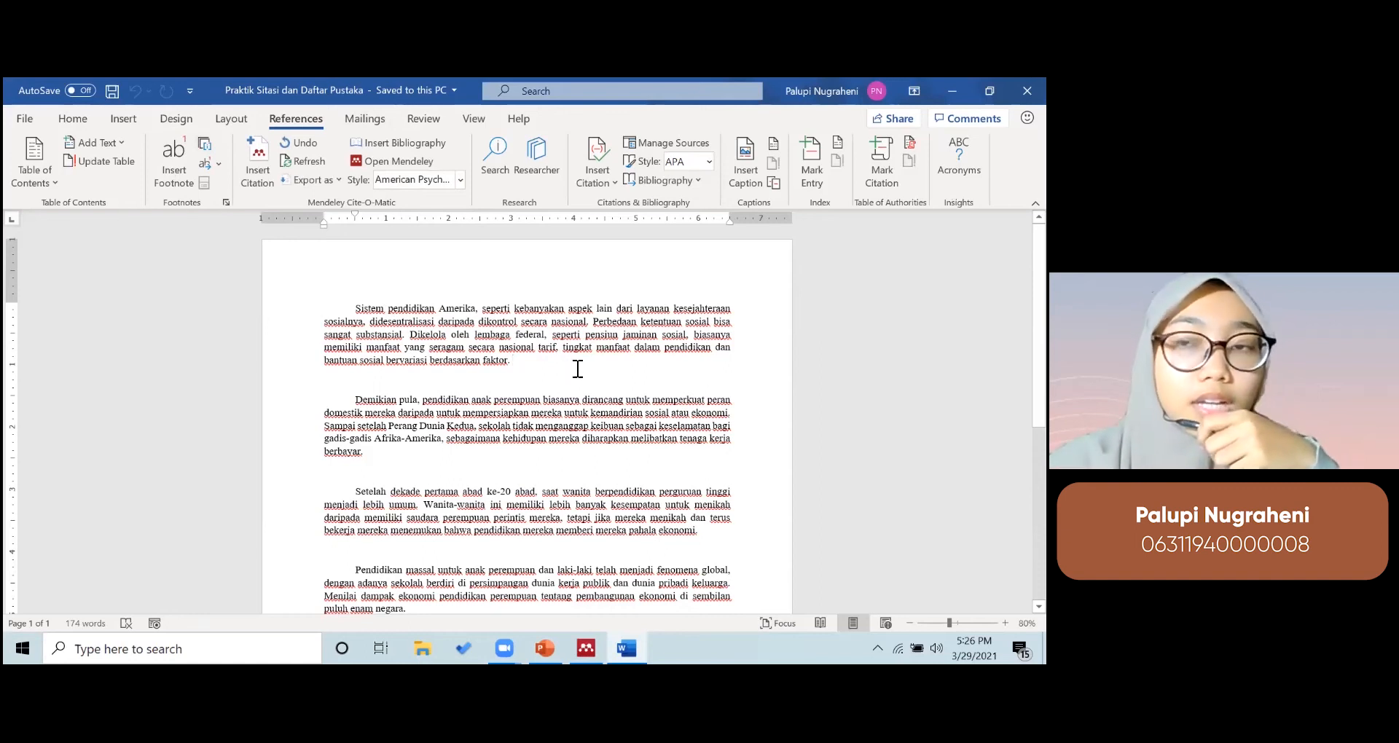
scroll(558, 397, "down", 1)
scroll(559, 394, "down", 1)
scroll(552, 383, "up", 2)
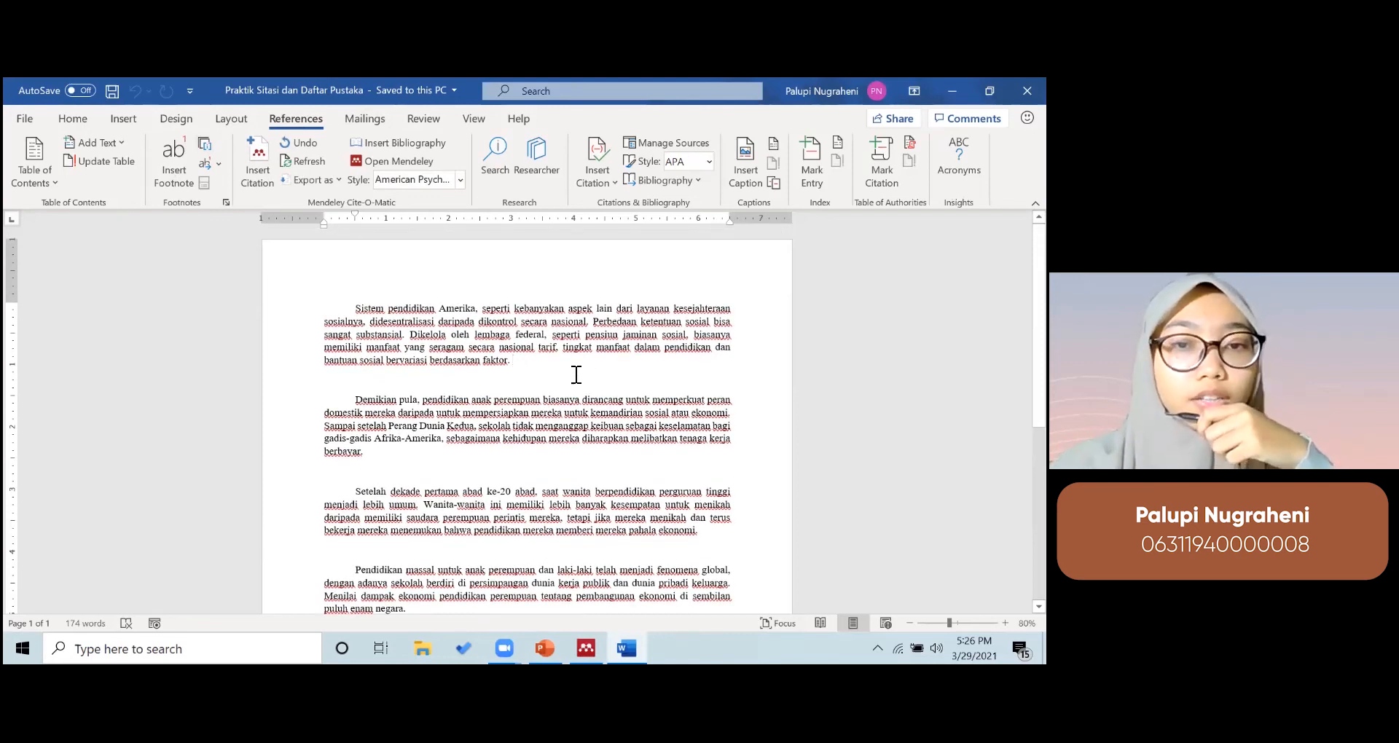
scroll(585, 384, "down", 1)
scroll(542, 367, "up", 1)
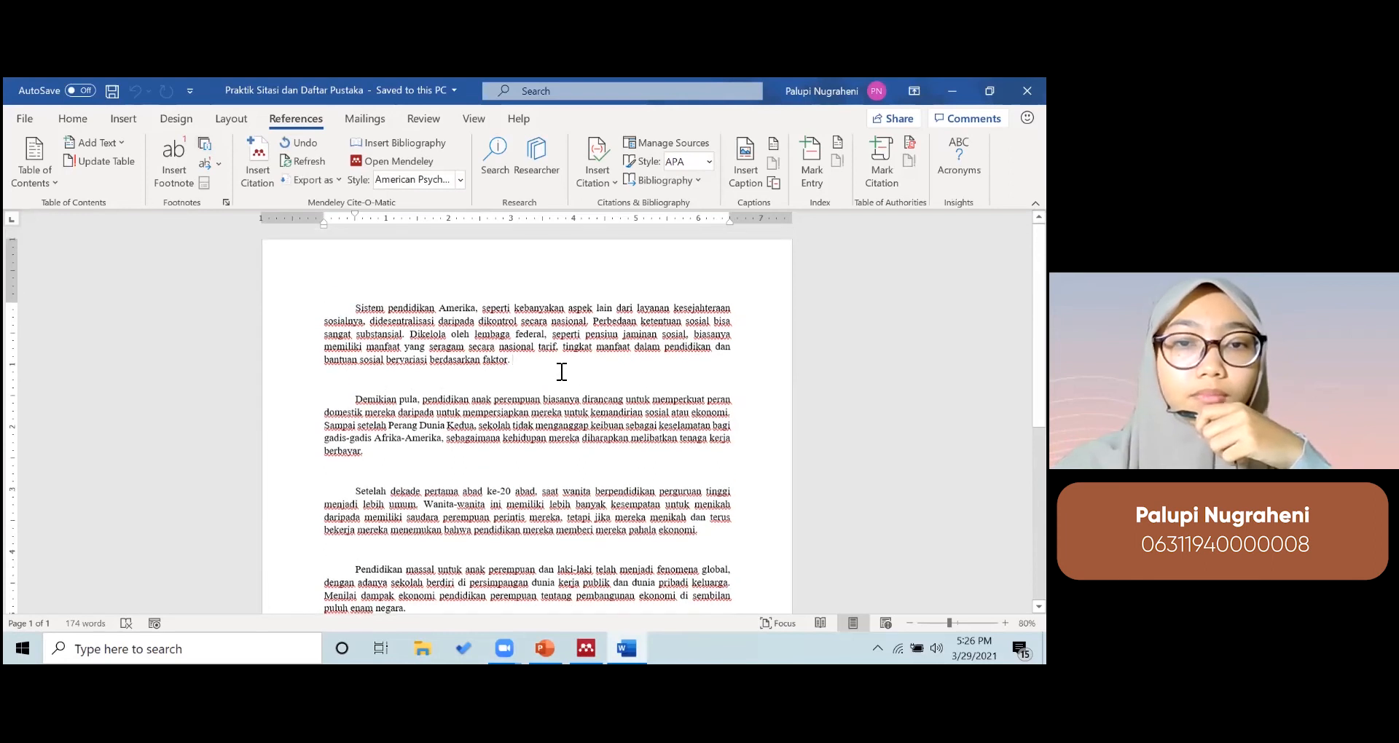
- Insert a Mendeley citation for "Gender equality in education: Definitions and measurements" at the end of the first paragraph, searching "gende"
left_click(260, 180)
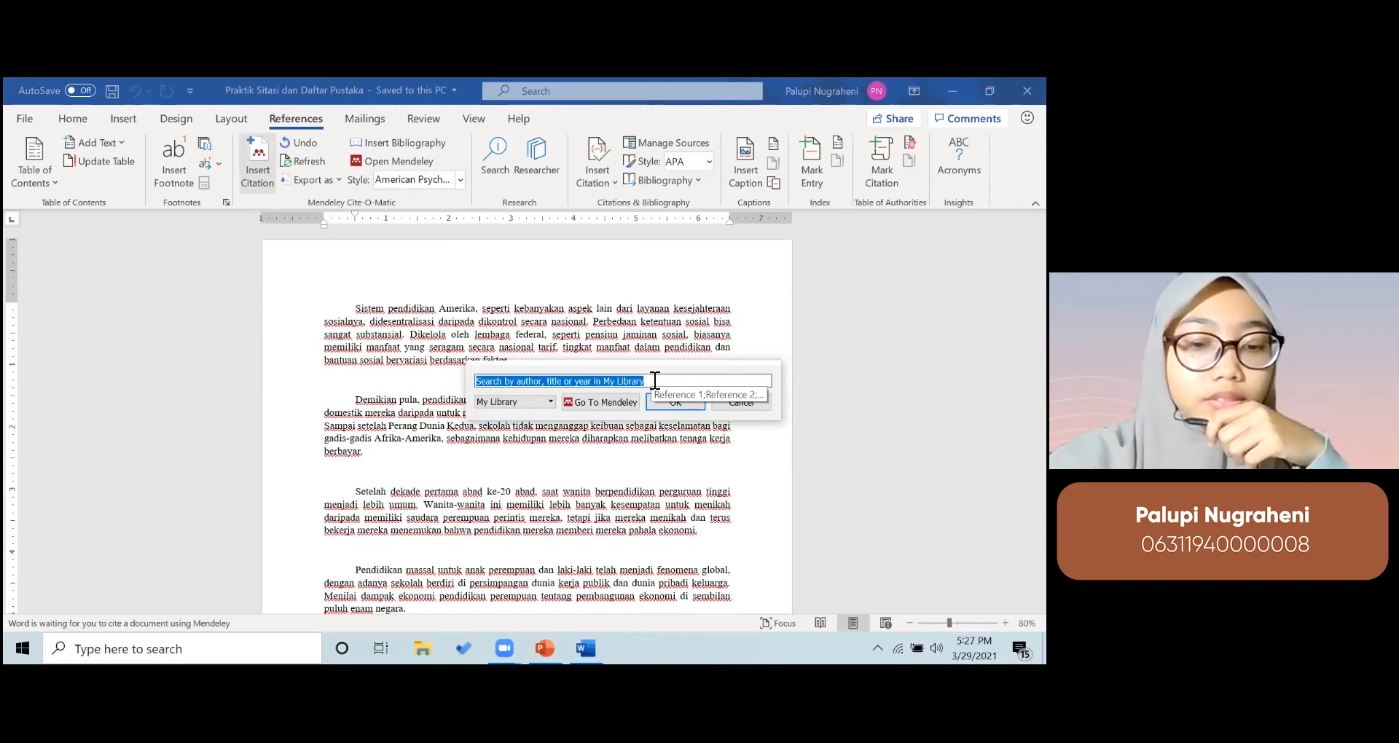
type("gen")
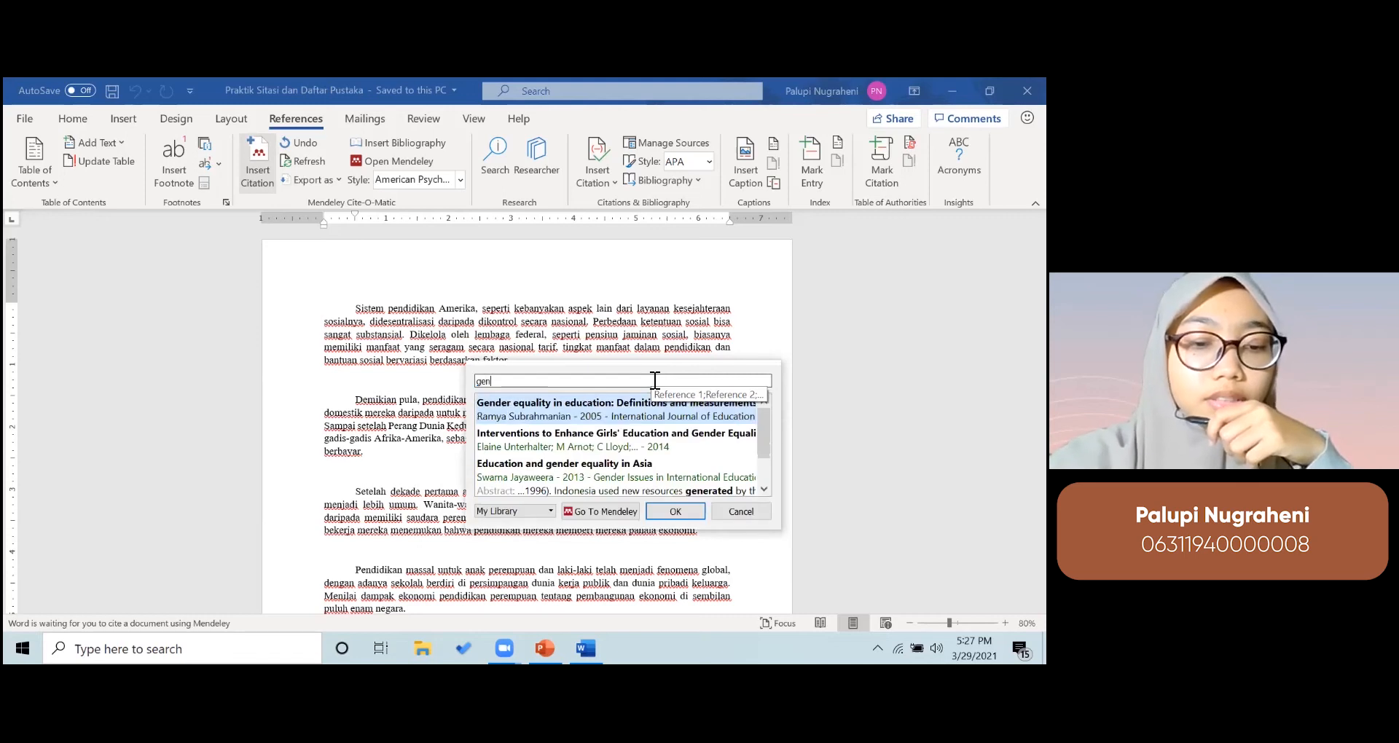
type("de")
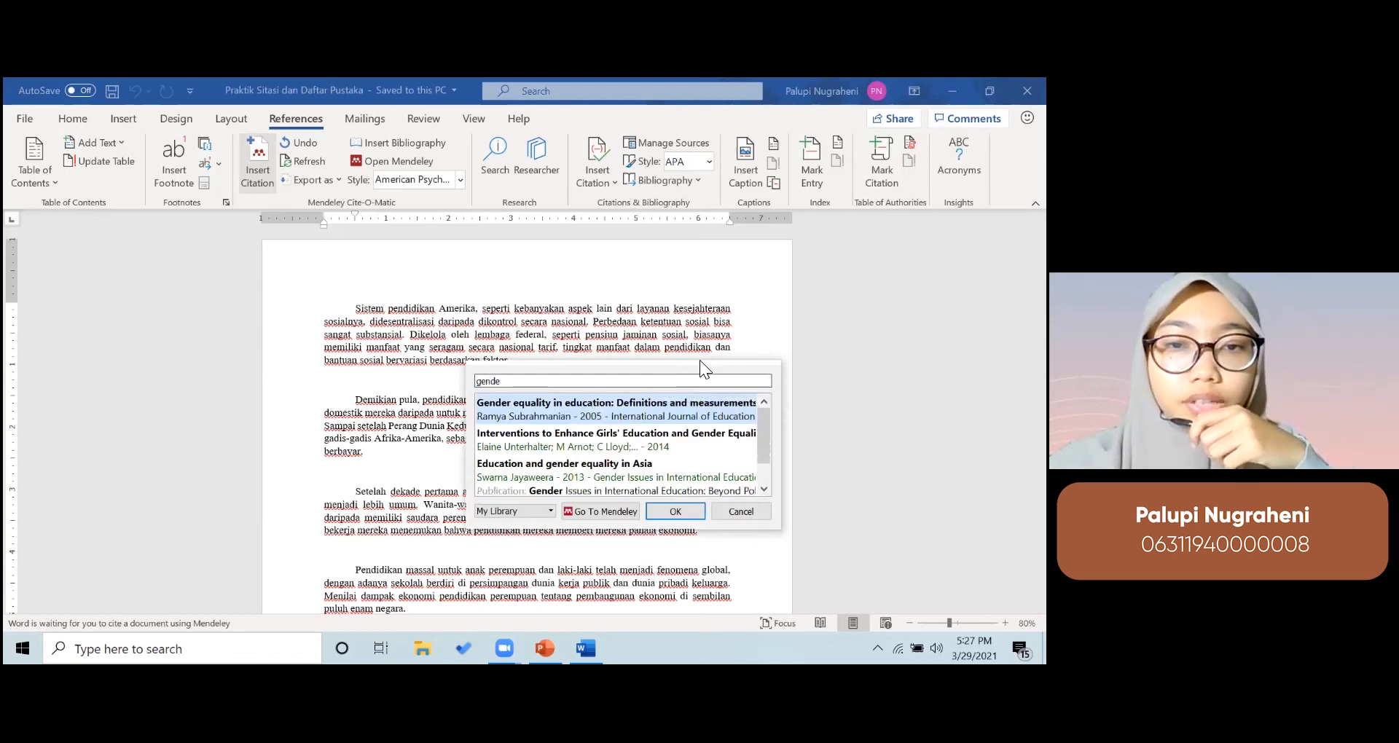
scroll(609, 476, "down", 2)
scroll(615, 474, "up", 2)
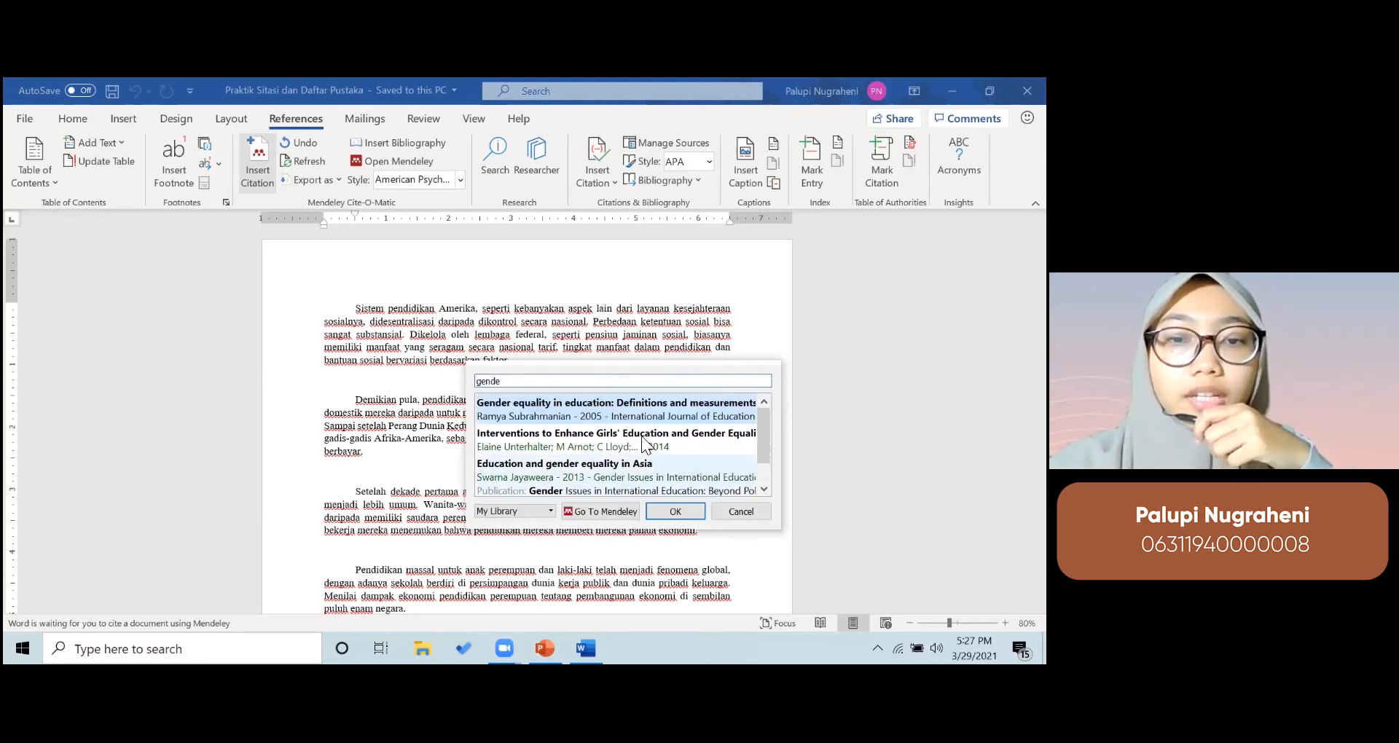
left_click(648, 411)
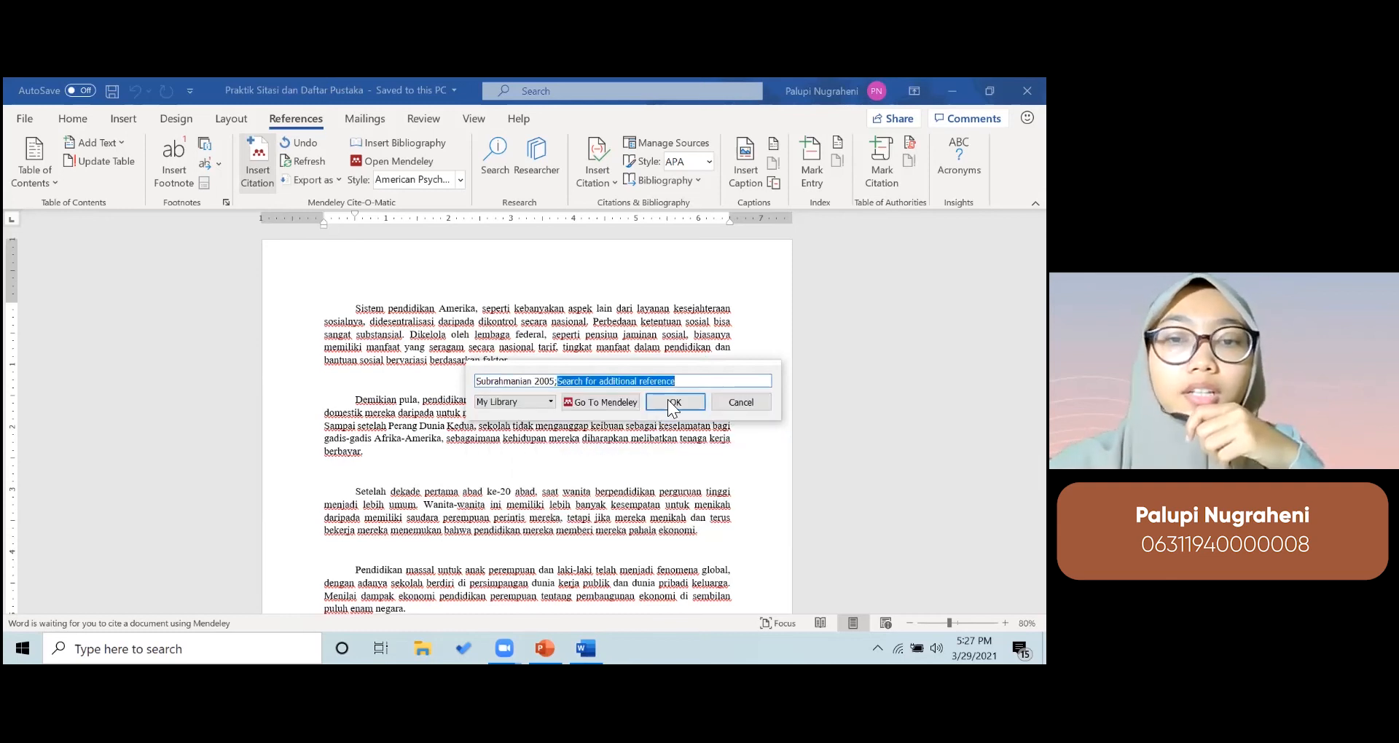
left_click(670, 403)
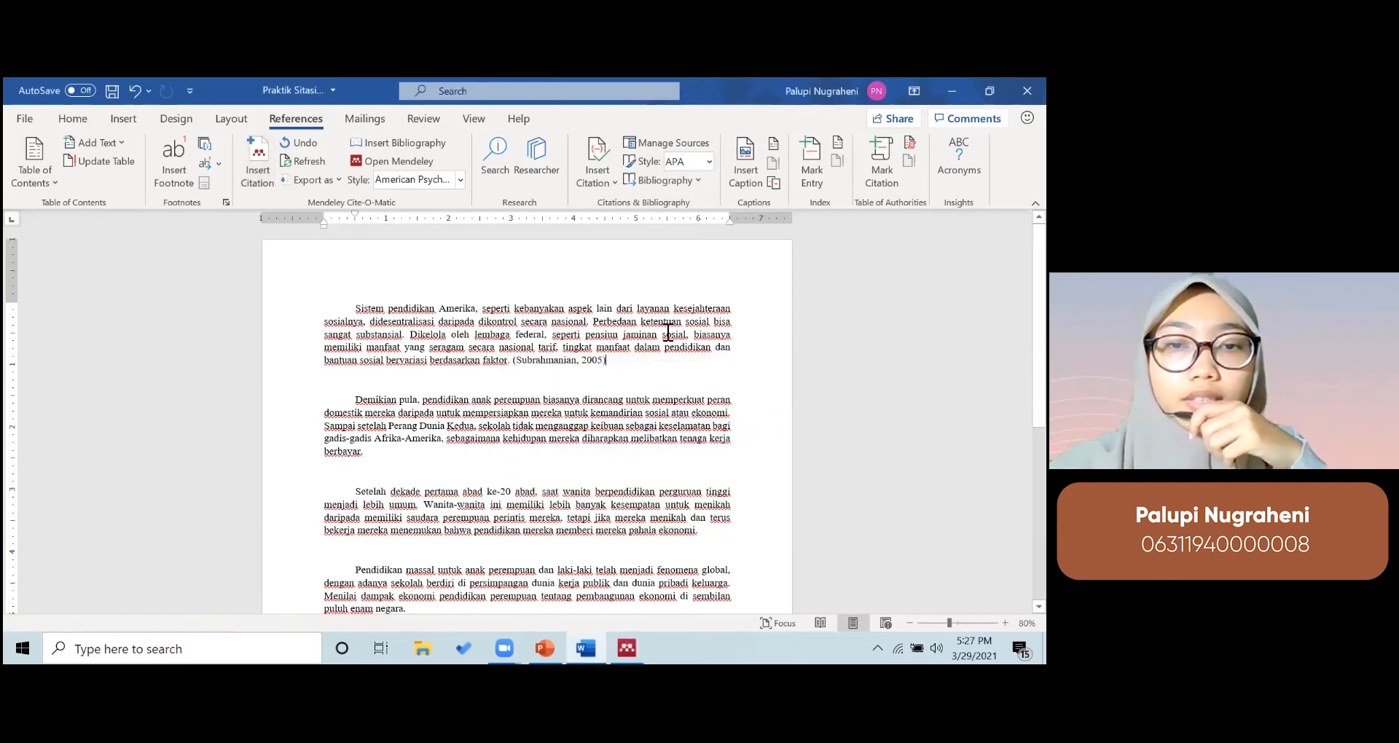
- Delete the citation from the end of the first paragraph
left_click(535, 362)
left_click(641, 365)
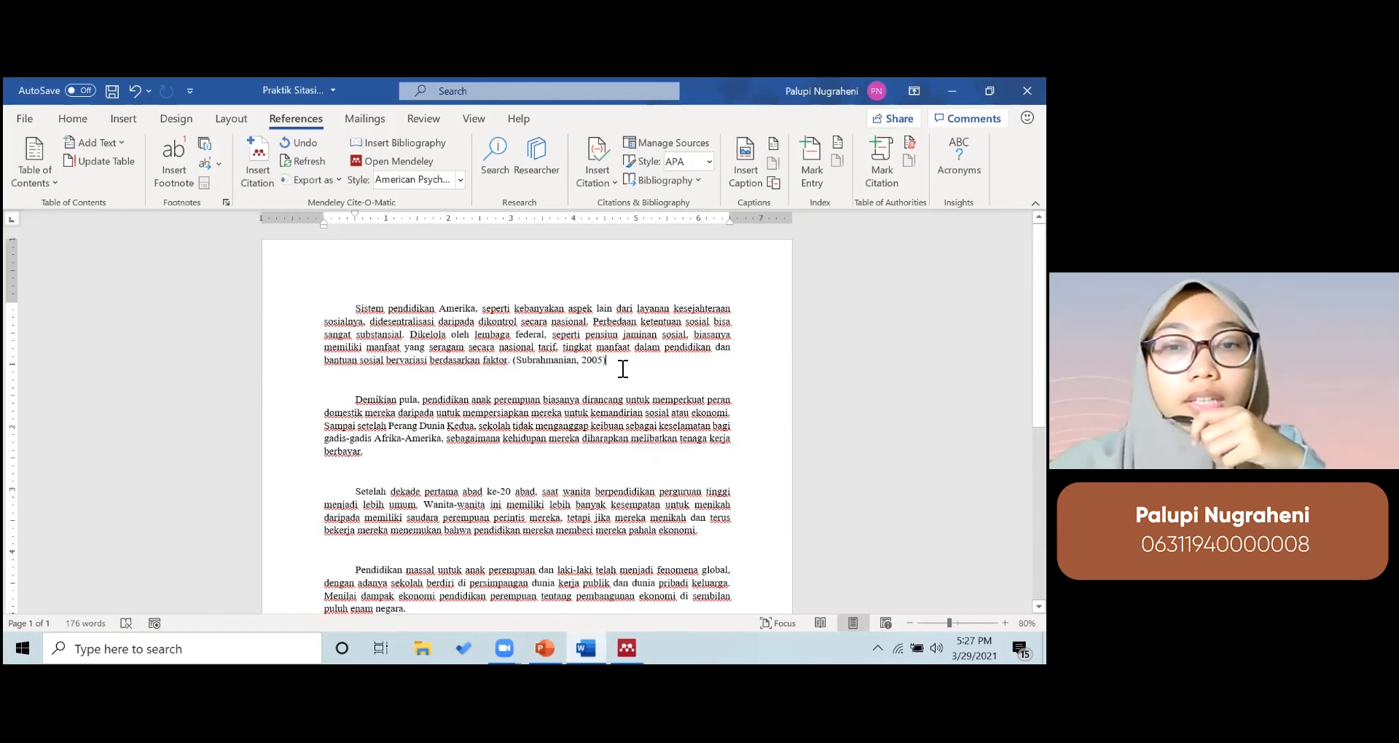
left_click_drag(518, 360, 605, 362)
left_click(666, 374)
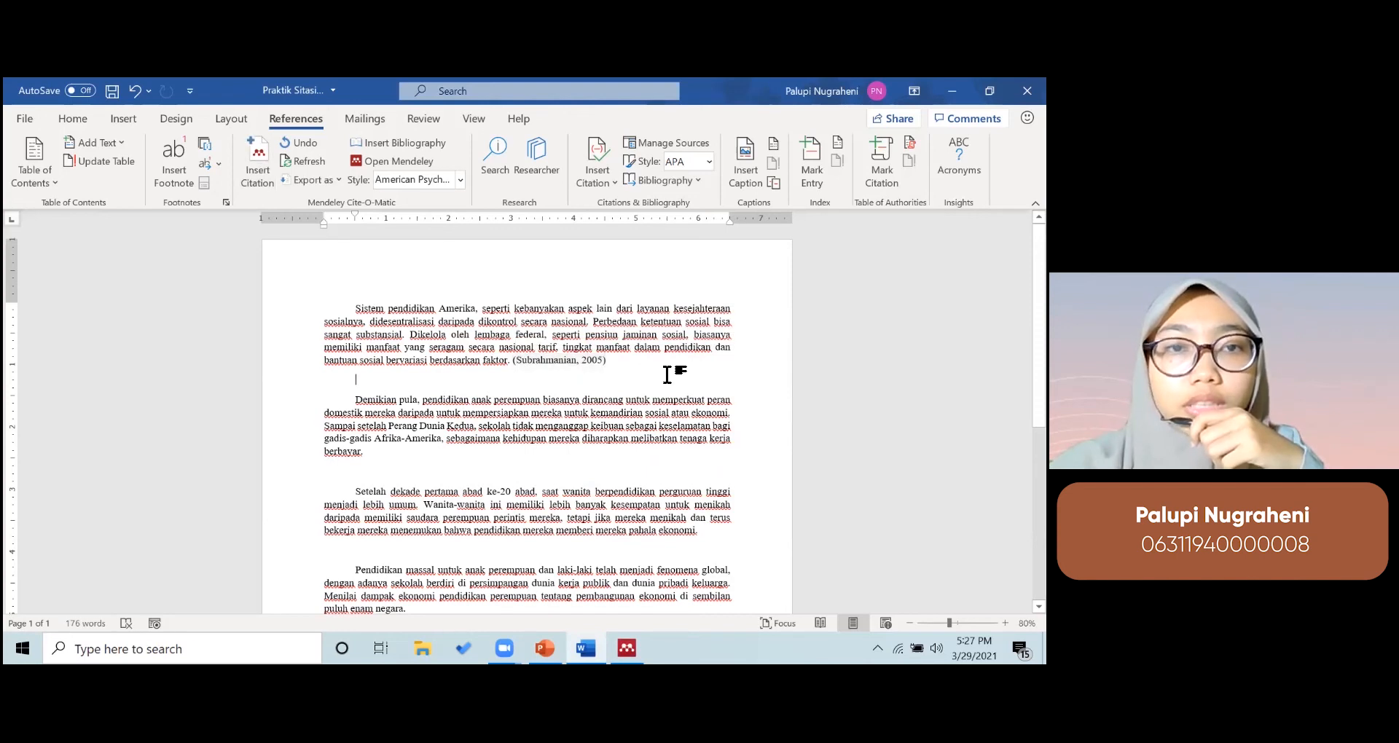
left_click(517, 368)
key("Delete")
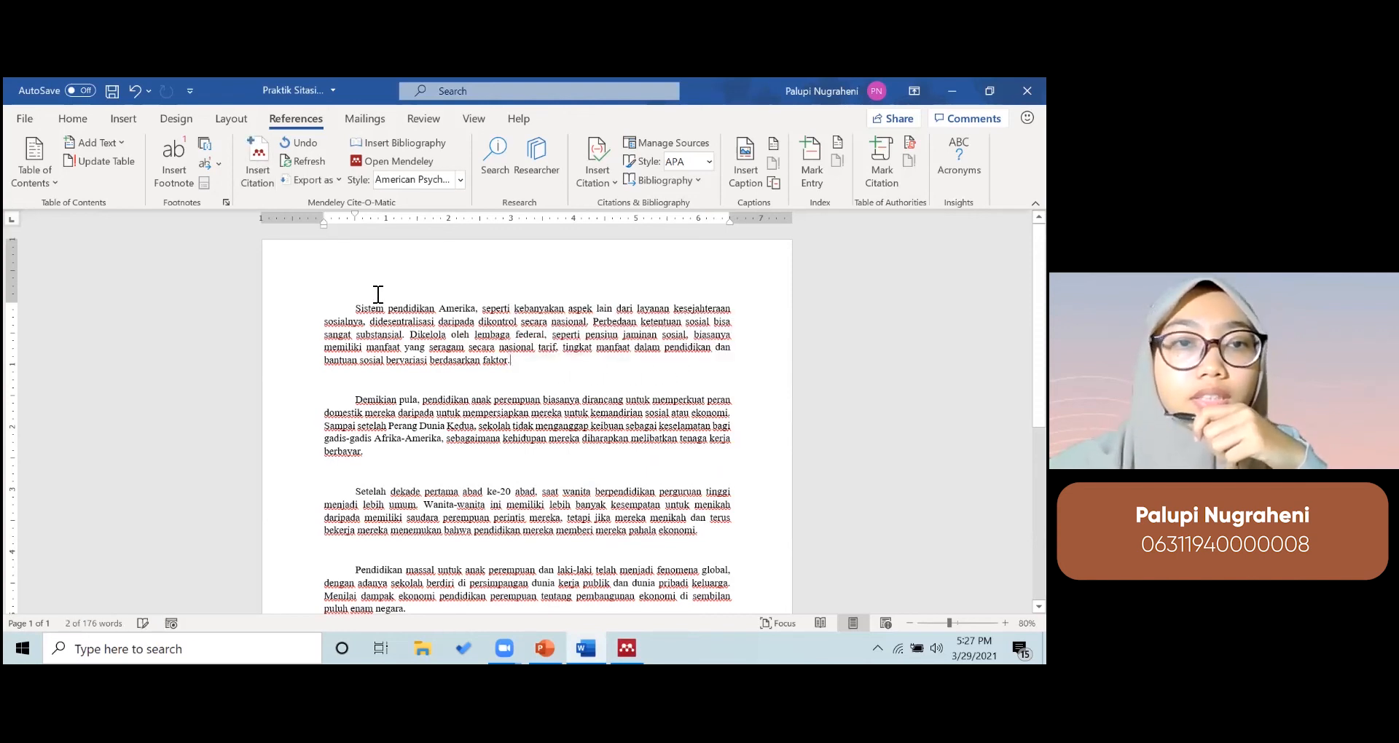
- Insert a Mendeley citation at the end of the first paragraph, picking "Women and STEM" directly from the Mendeley library
left_click(271, 168)
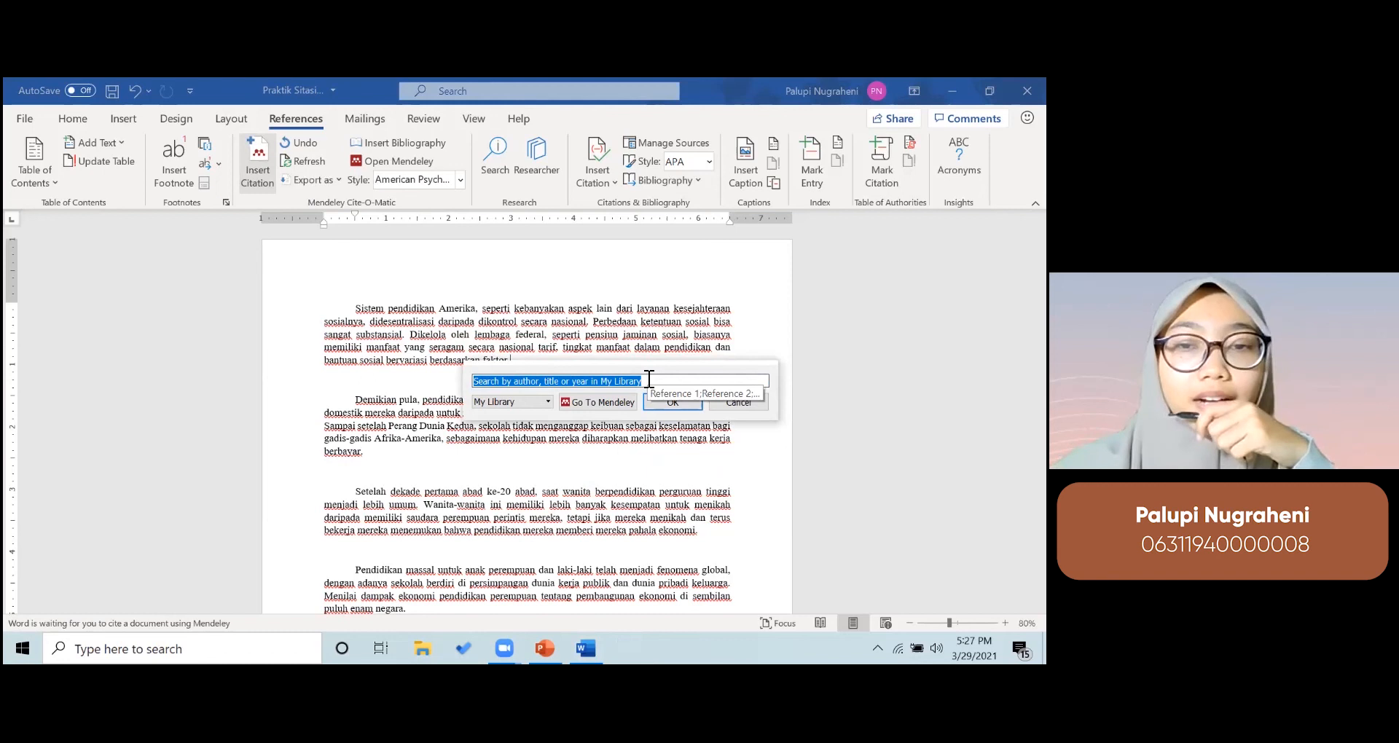
left_click(585, 406)
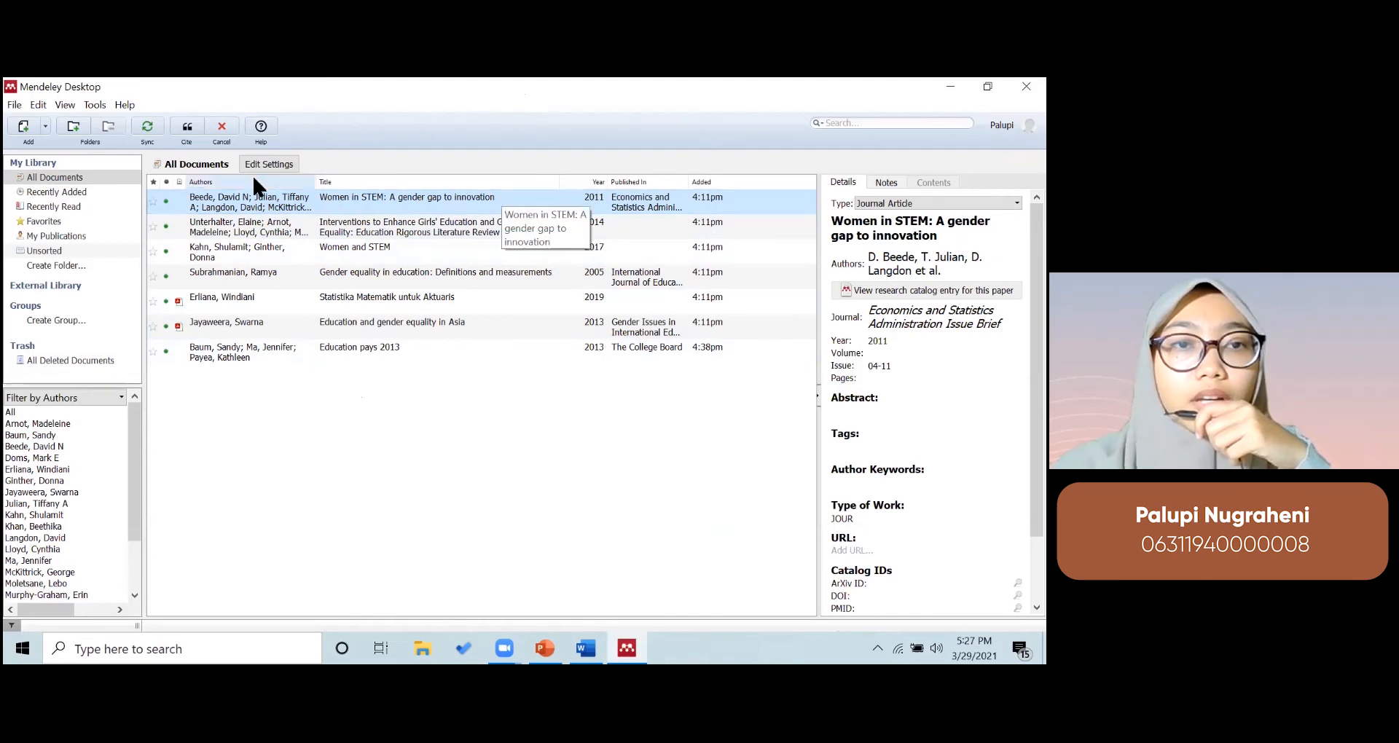
left_click(455, 255)
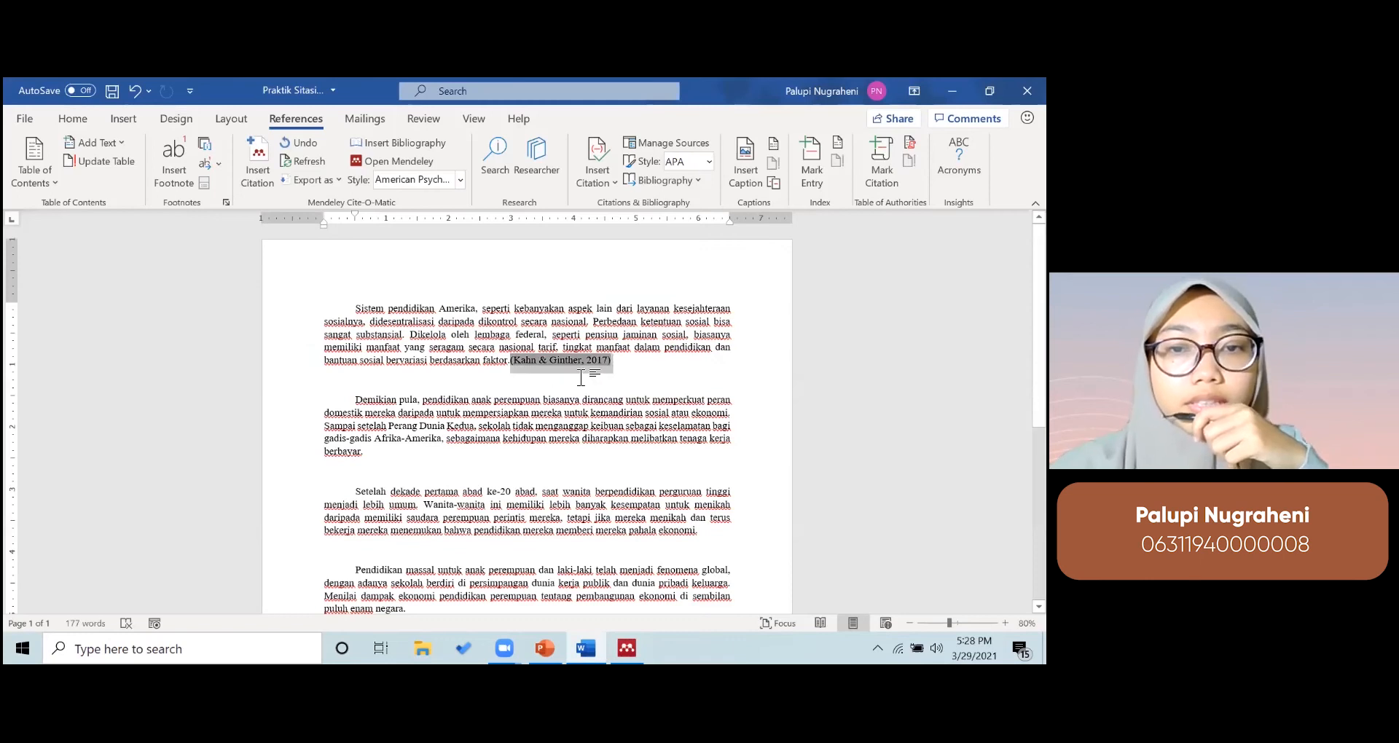
- Start a Mendeley citation at the end of the second paragraph, search "gend" and choose "Women in STEM: A gender gap to innovation"
scroll(502, 405, "down", 1)
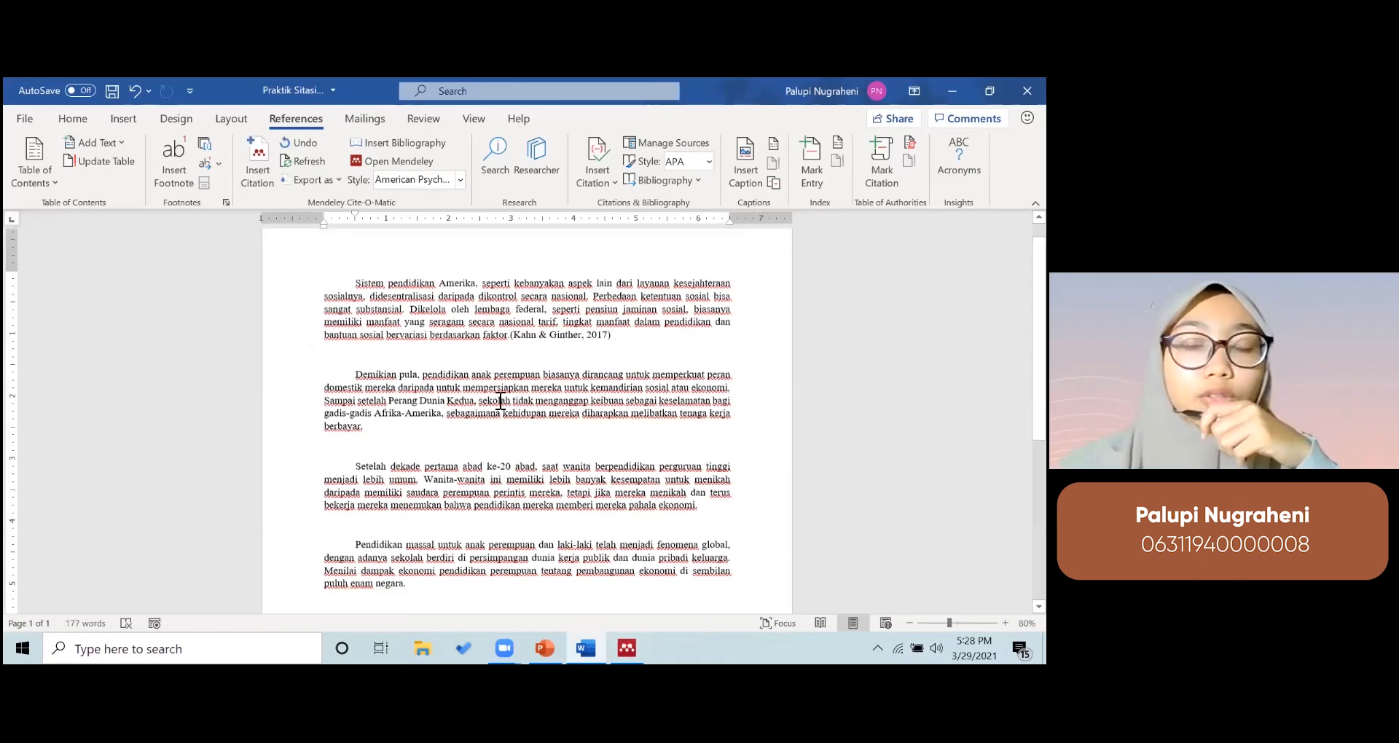
left_click(406, 428)
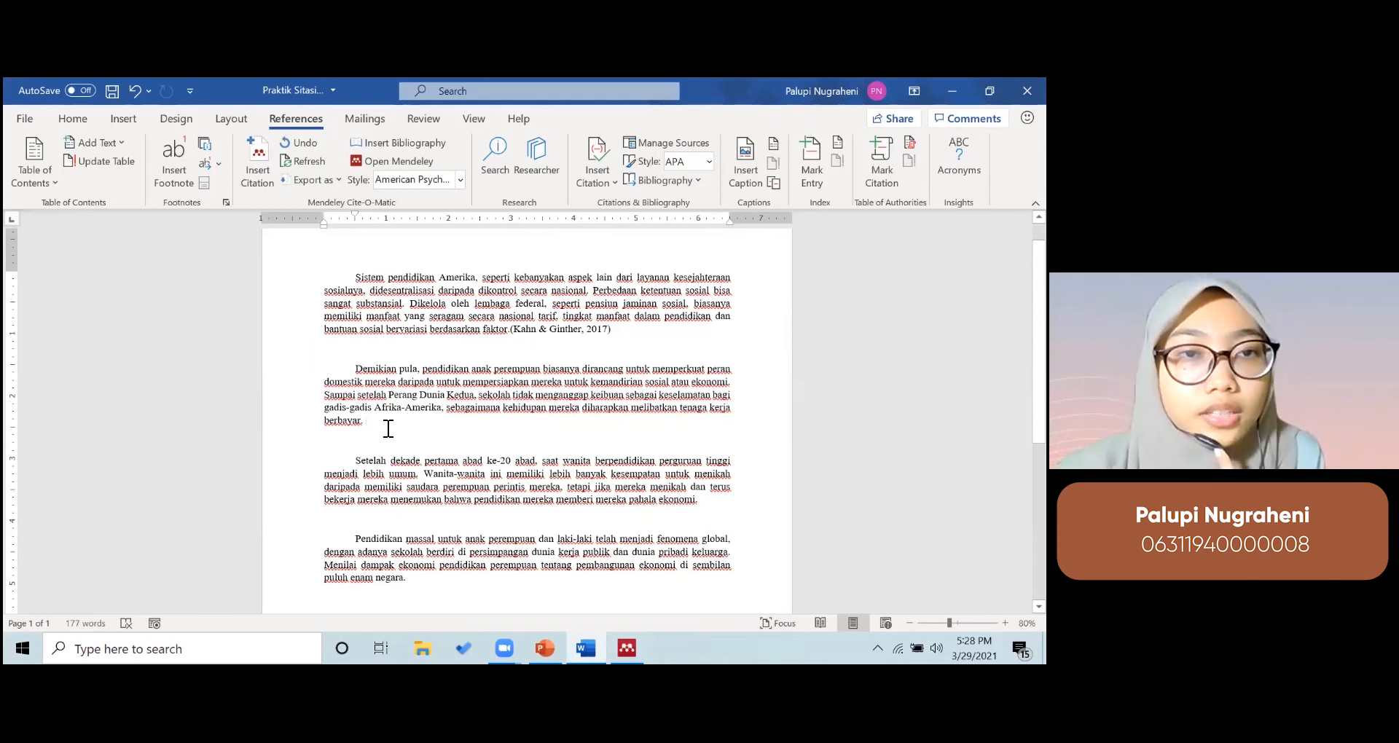
left_click(256, 176)
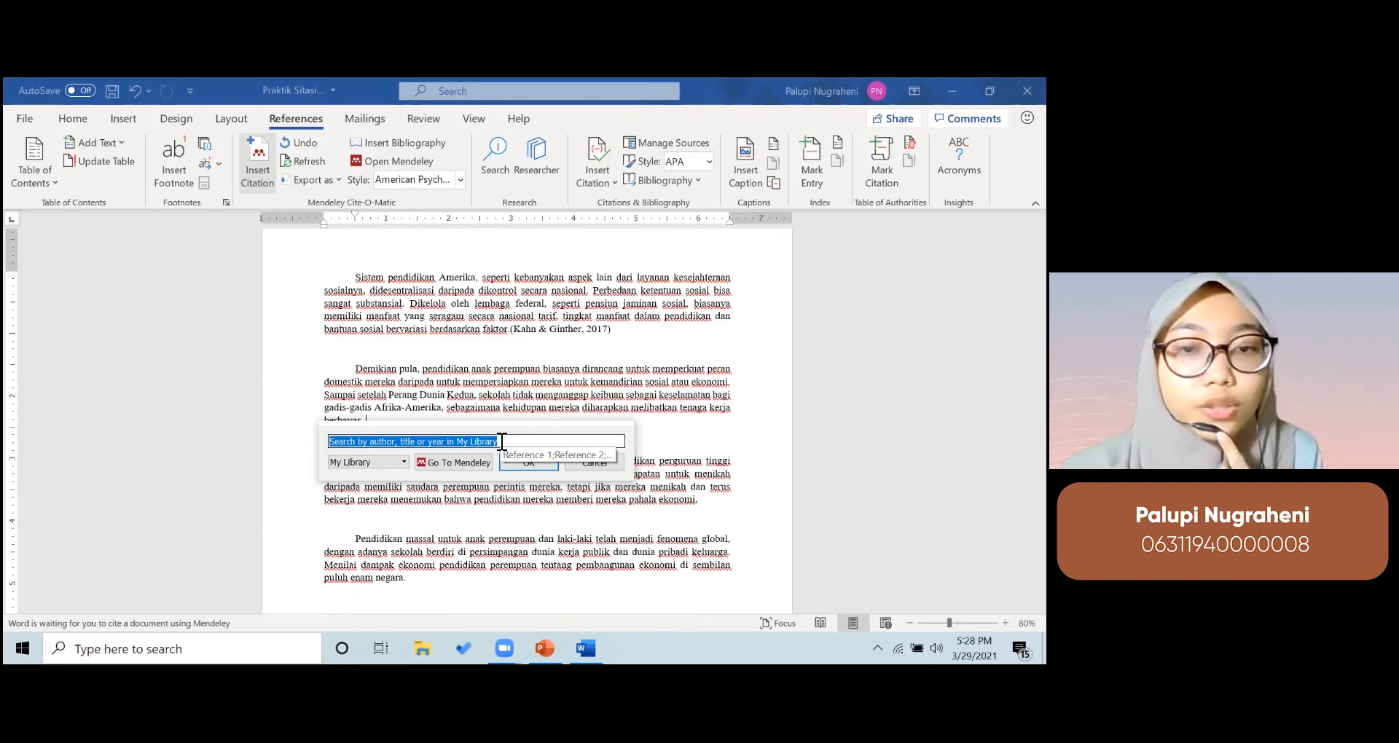
type("gend")
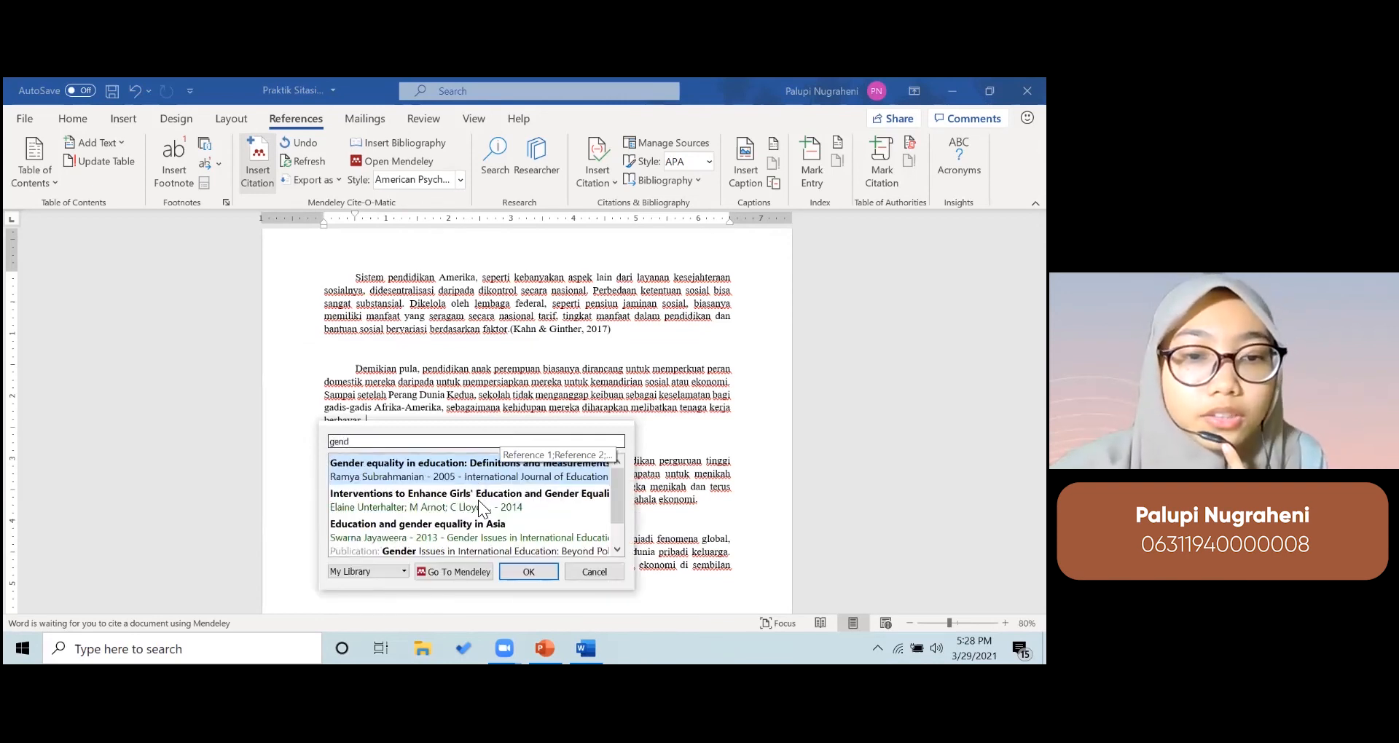
scroll(478, 500, "down", 1)
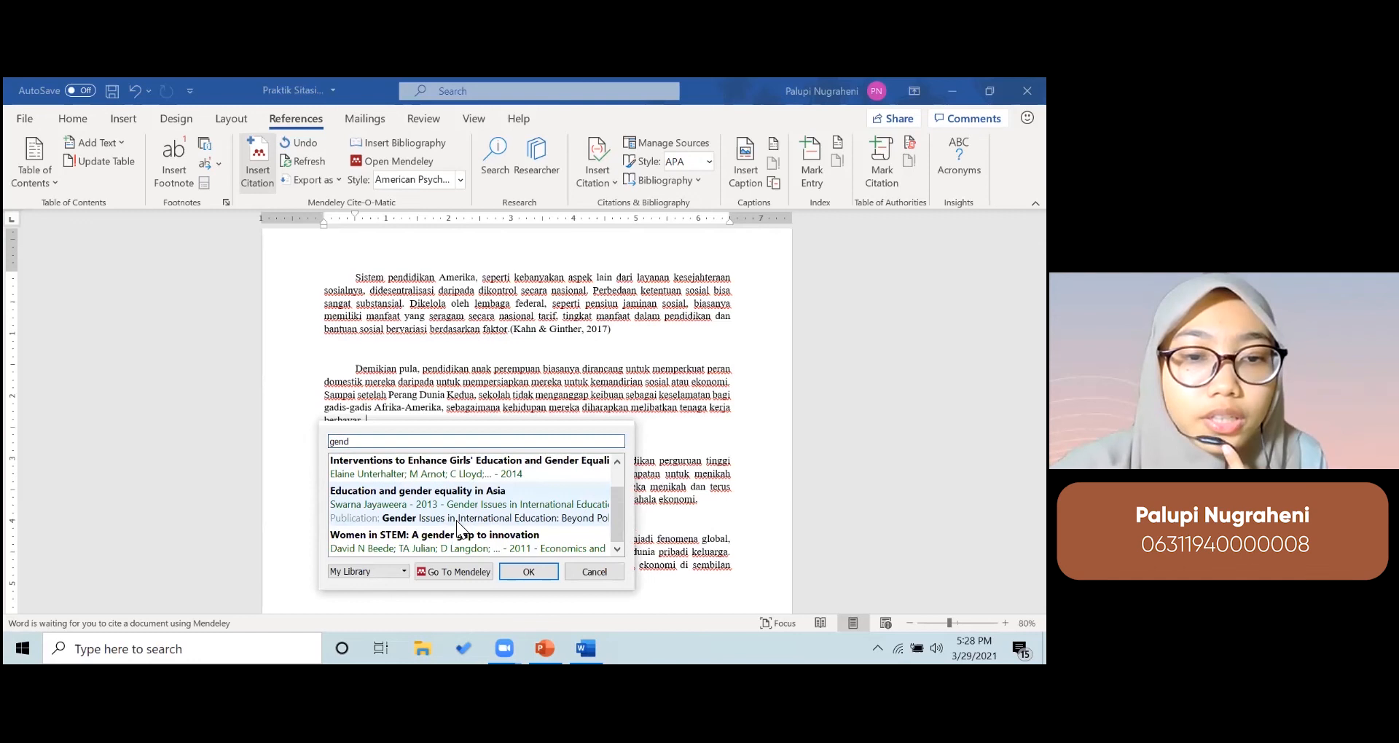
left_click(441, 544)
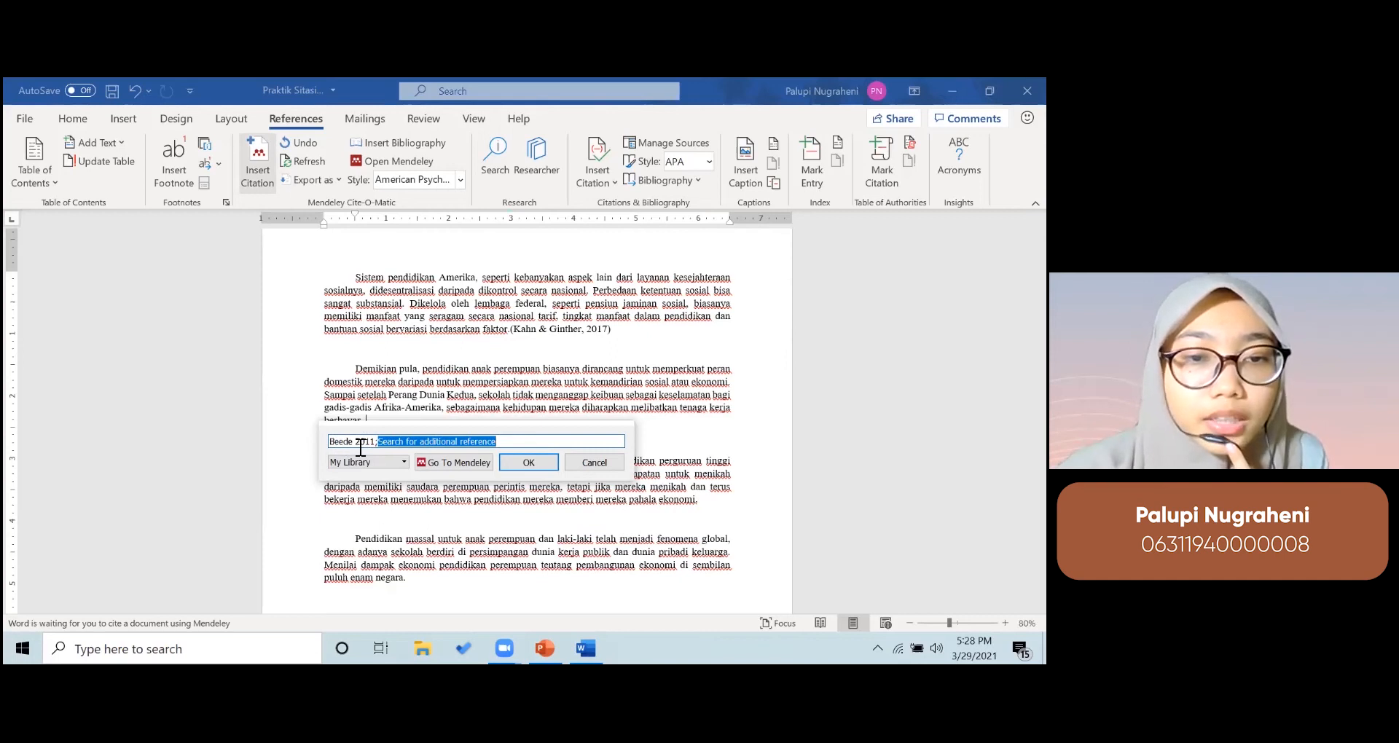
- Set the chosen reference's page to 14 and insert the citation at the end of the second paragraph
left_click(360, 444)
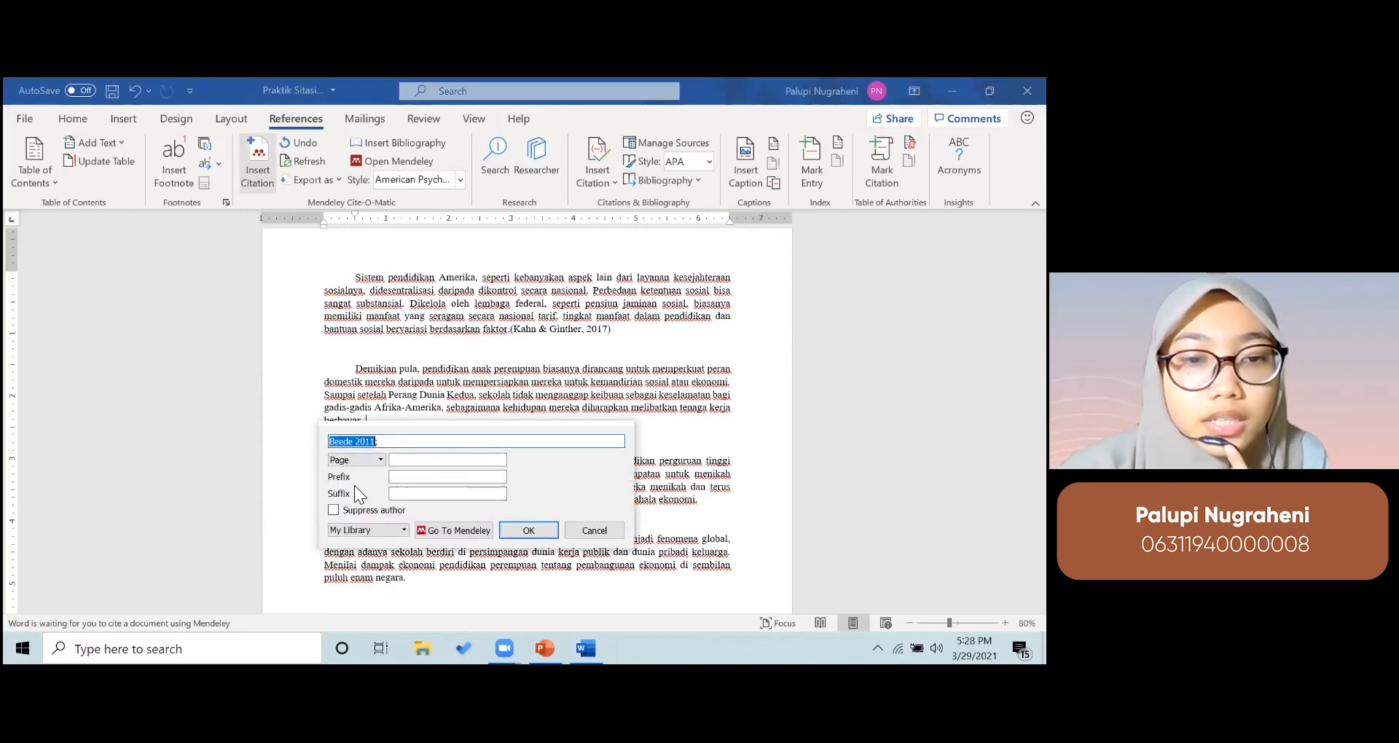
left_click(413, 460)
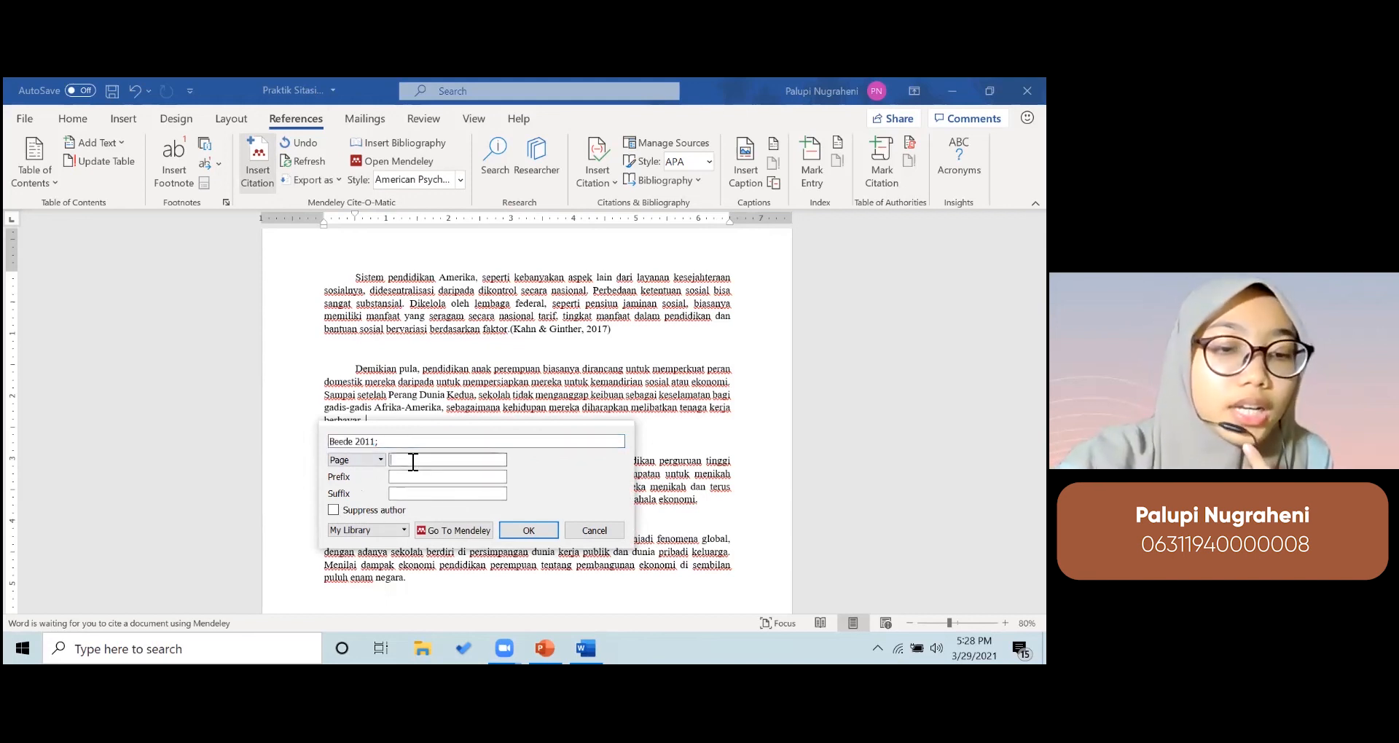
type("14")
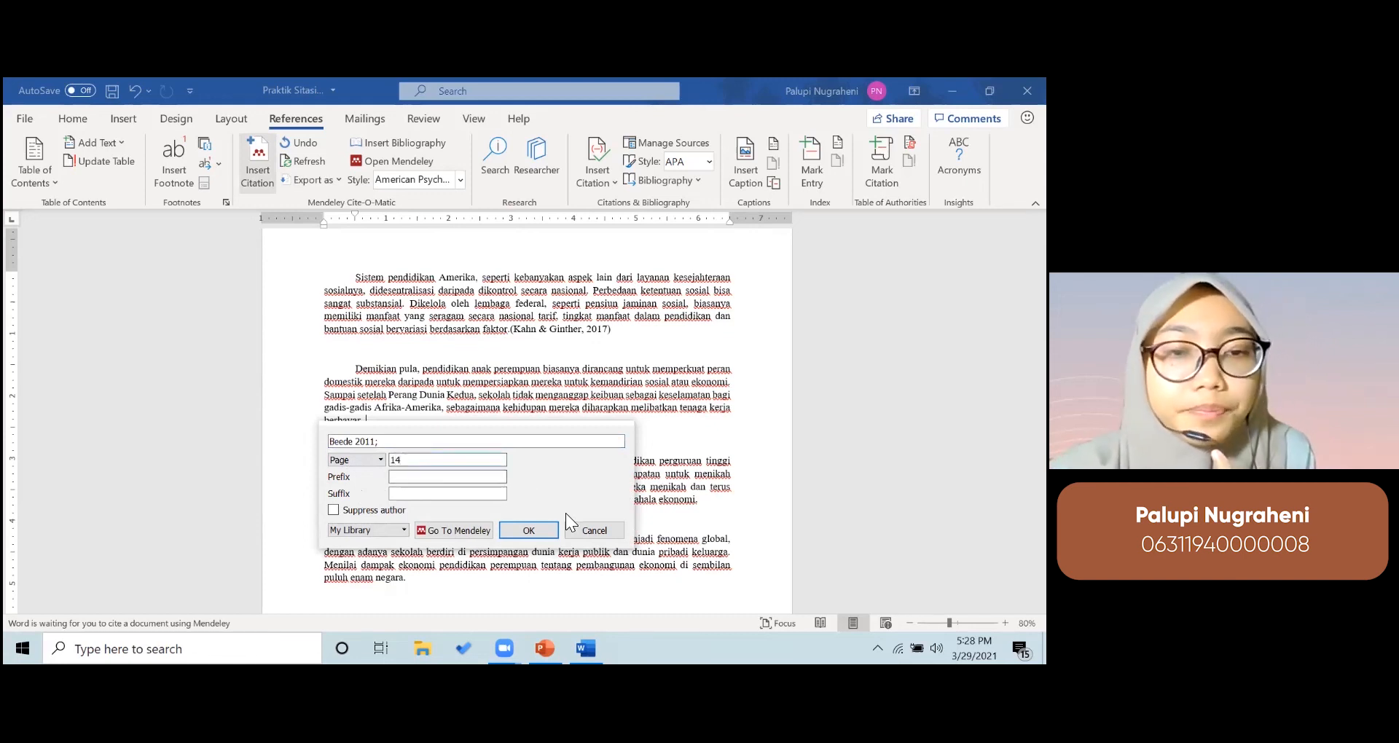
left_click(530, 529)
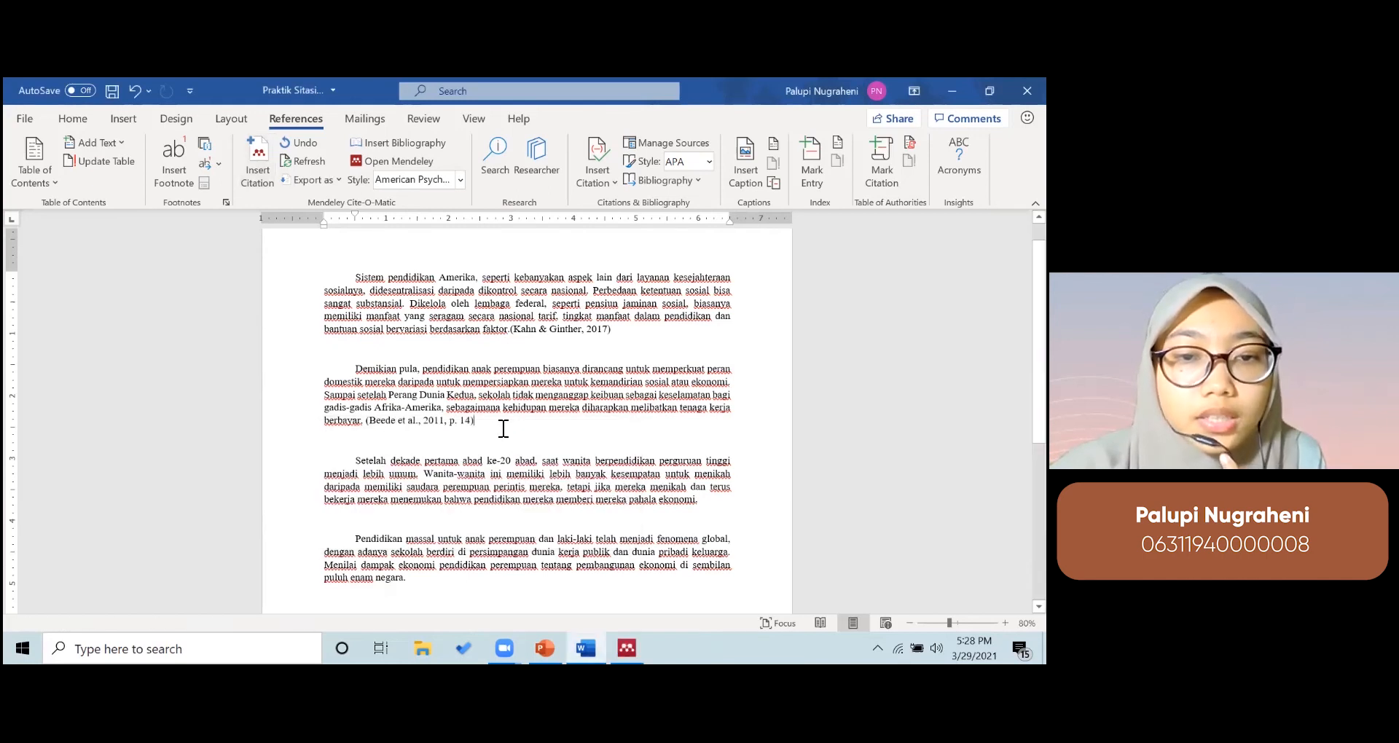
left_click(394, 428)
left_click(490, 438)
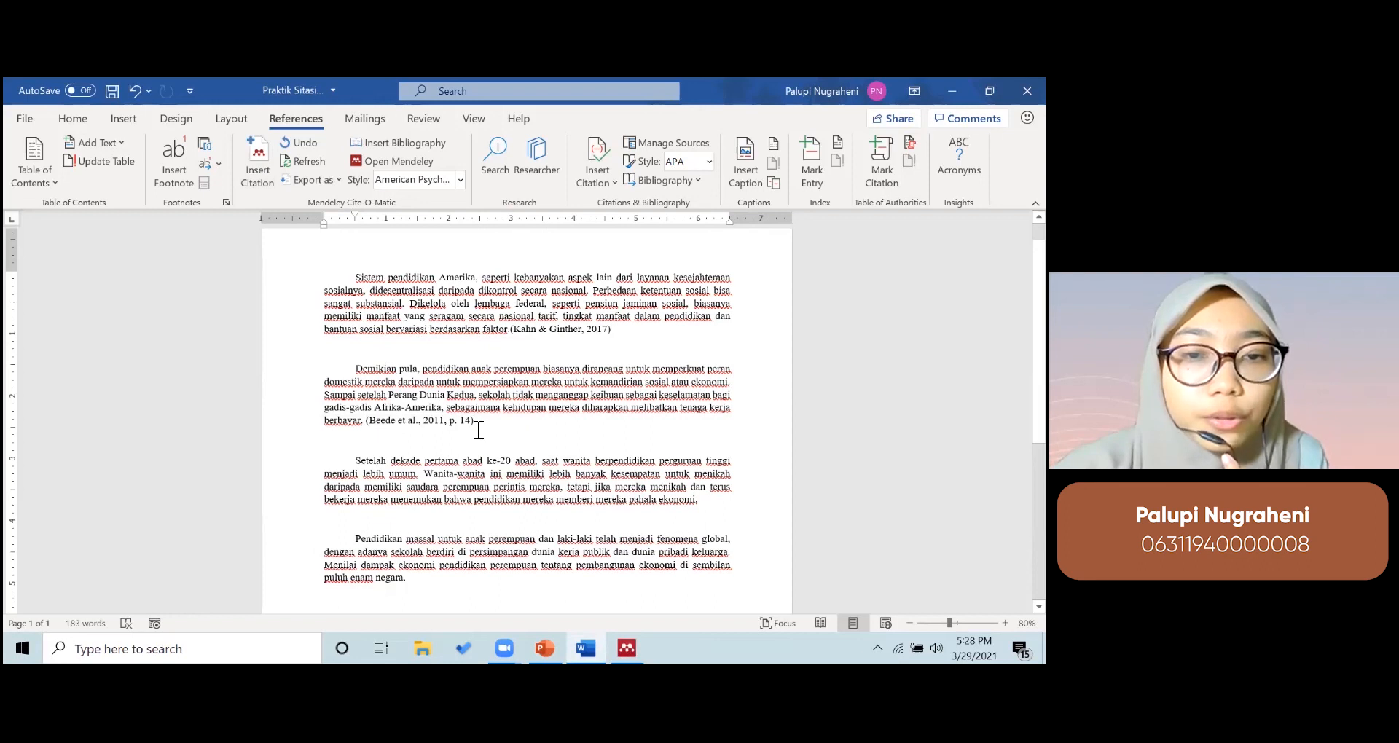
- Add the cited author's surname at the start of the third paragraph and start a Mendeley citation right after it
scroll(429, 446, "down", 1)
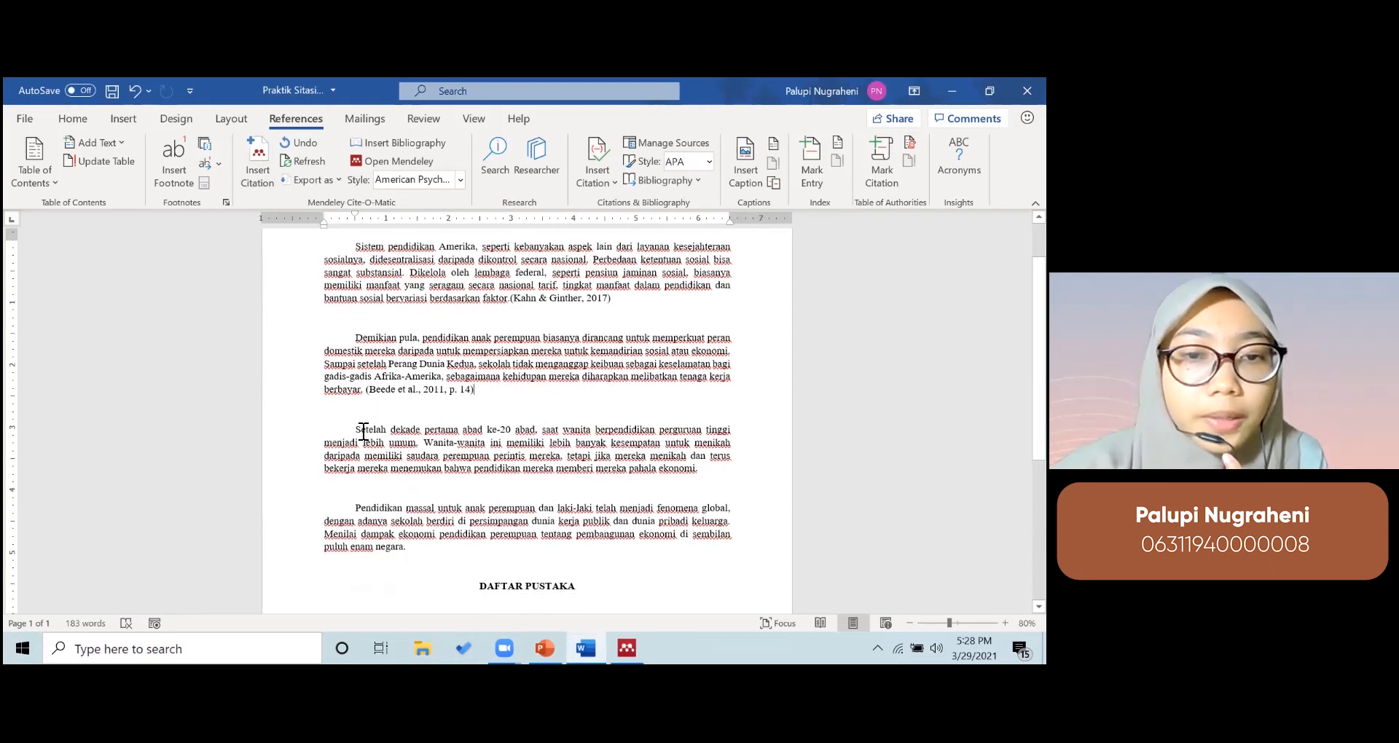
left_click(356, 429)
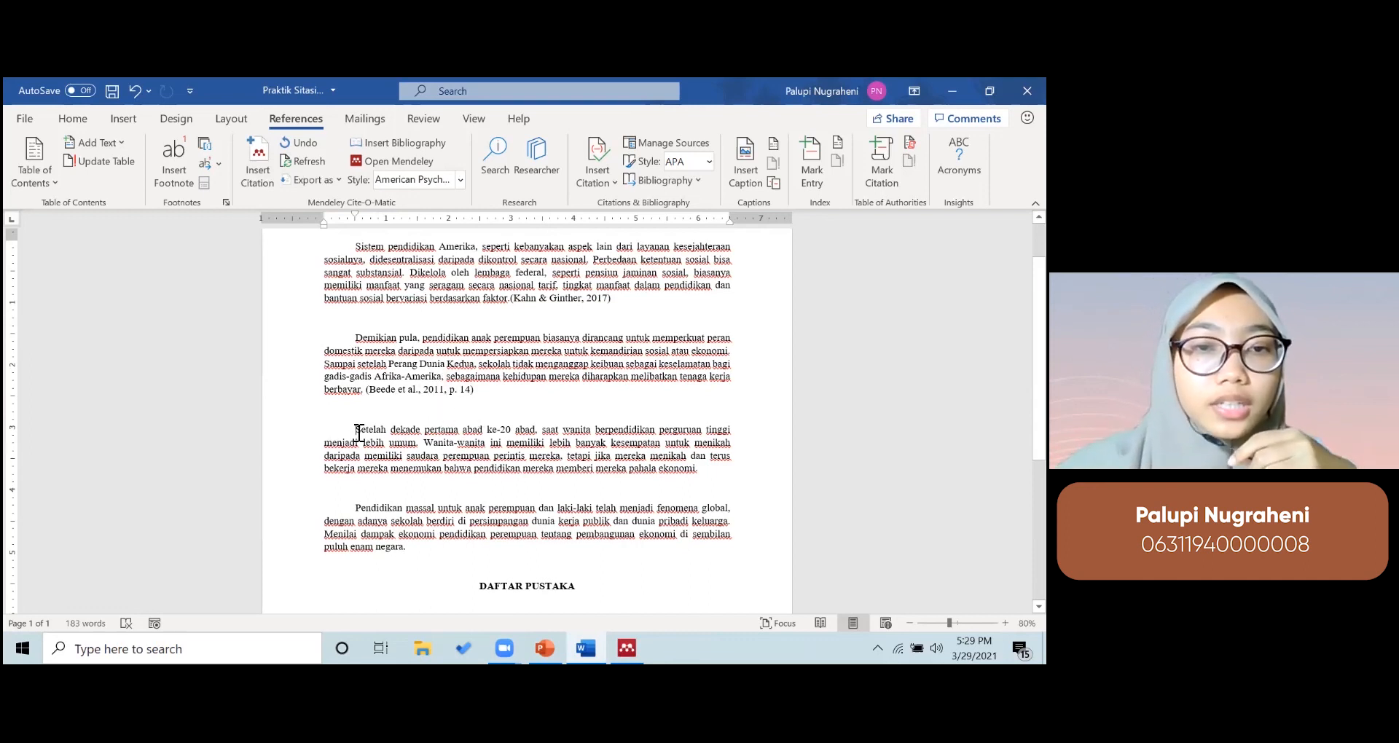
type("Beede")
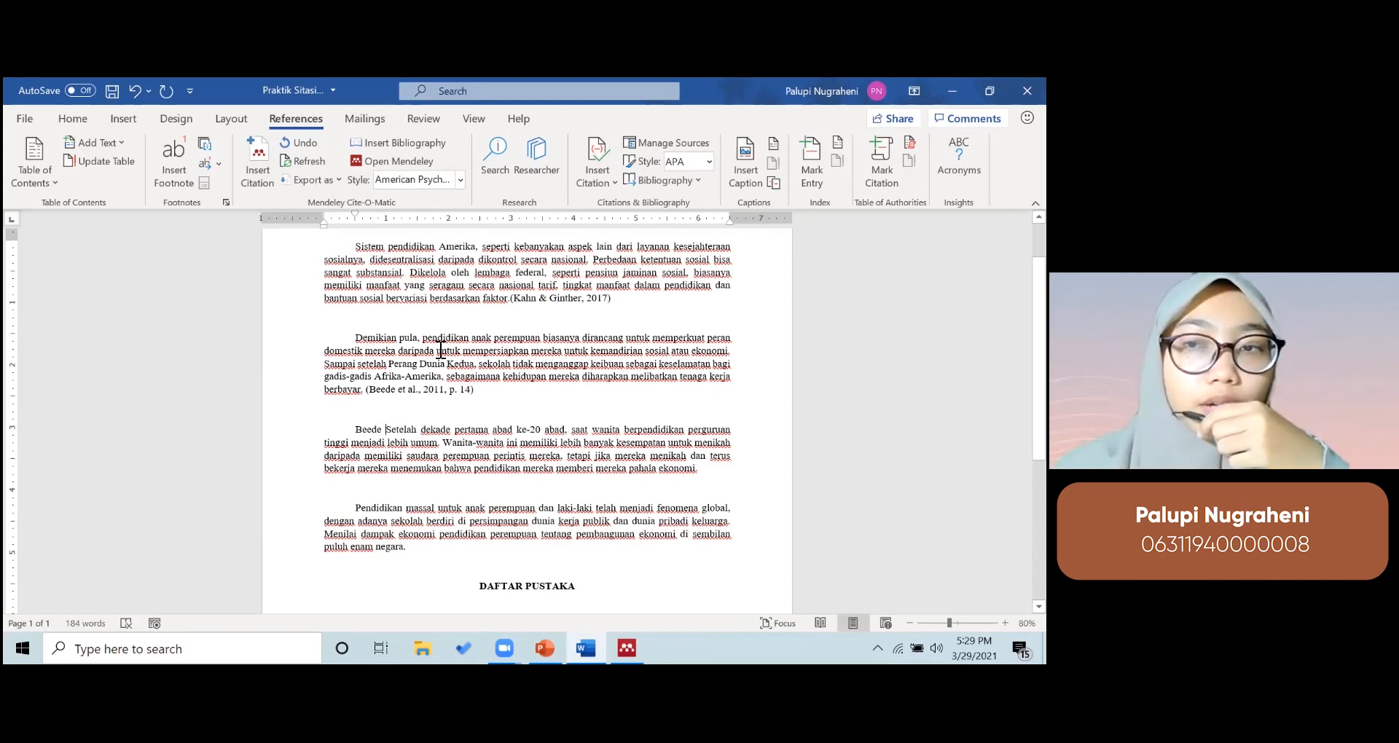
left_click(265, 159)
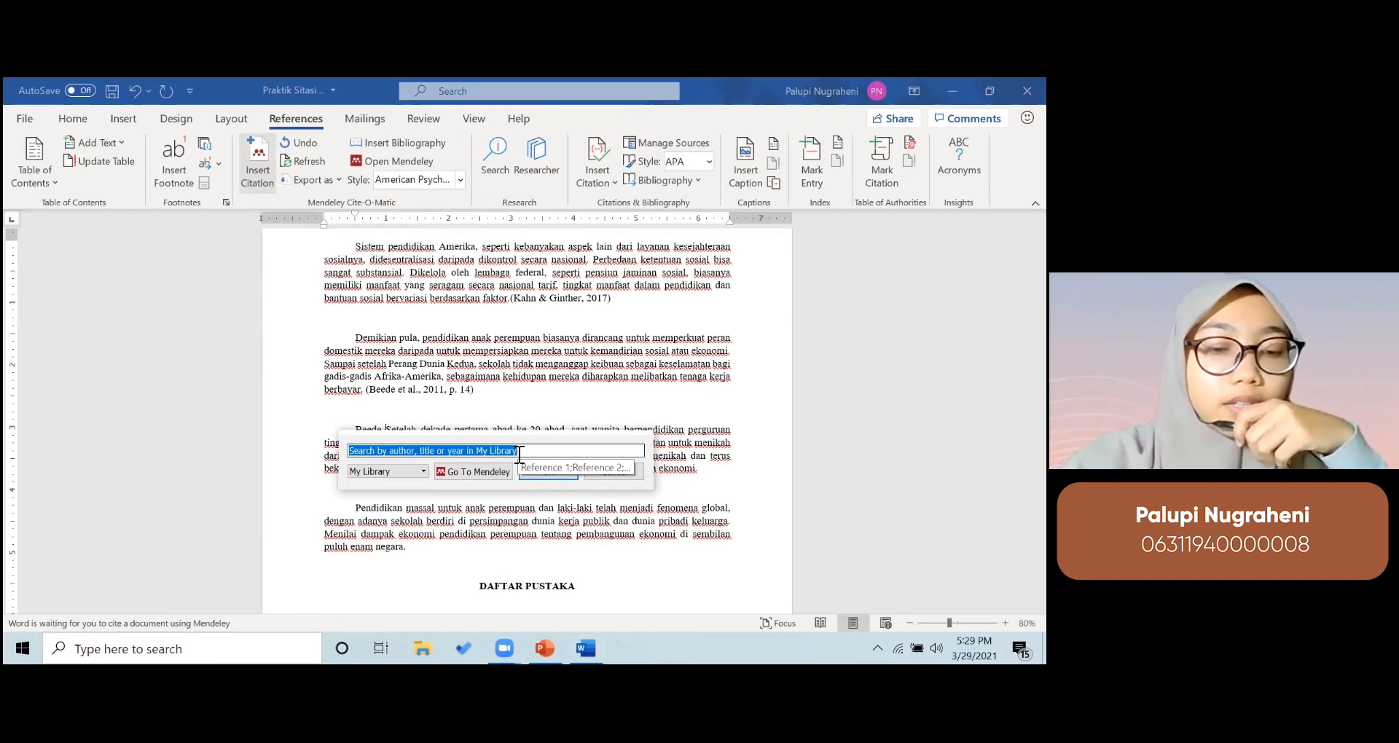
type("gend")
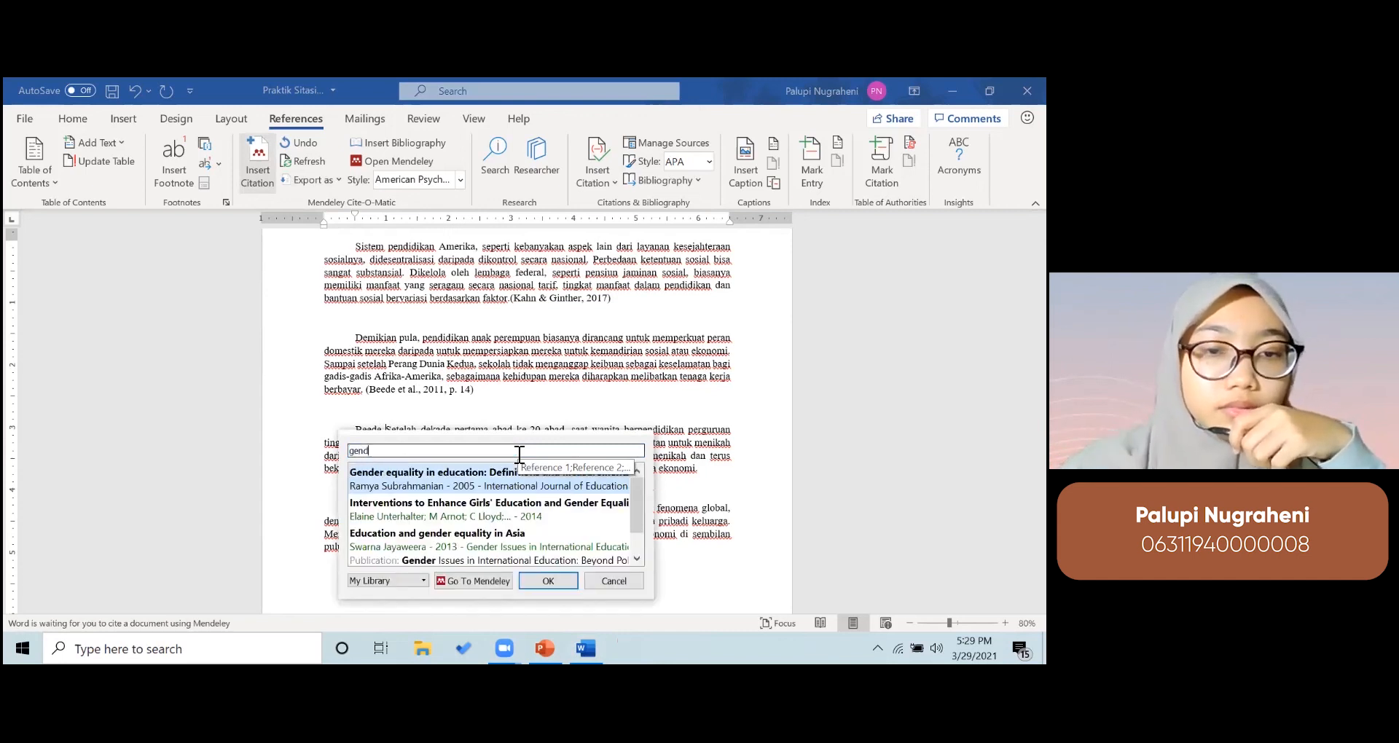
scroll(503, 489, "down", 1)
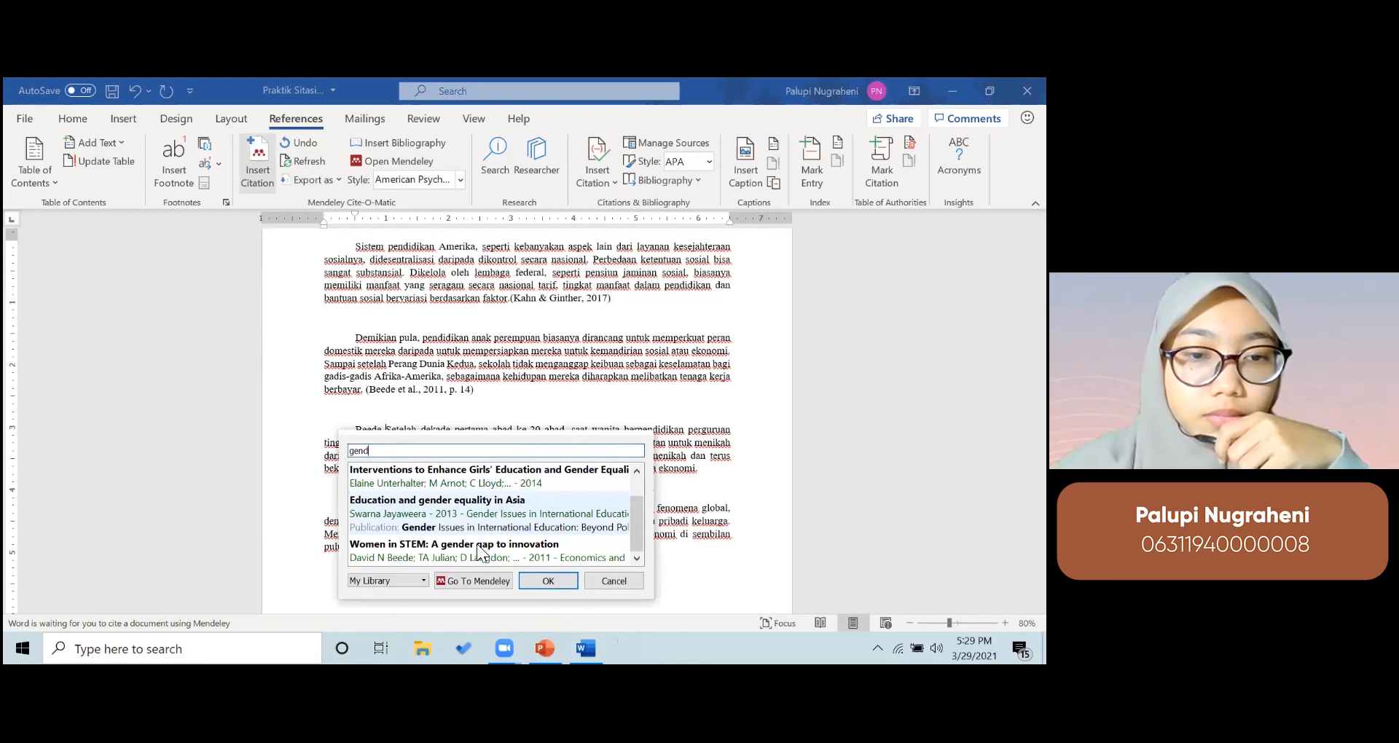
scroll(475, 529, "up", 1)
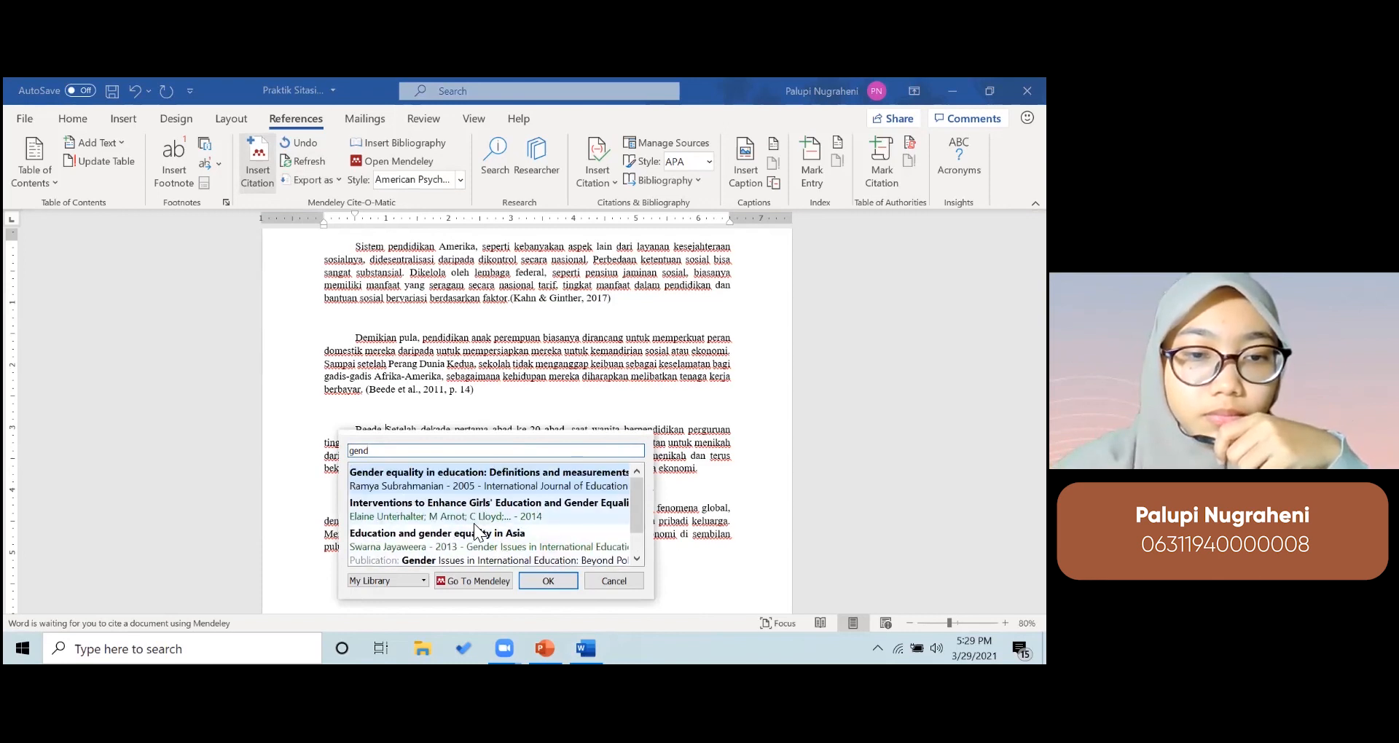
scroll(477, 529, "down", 1)
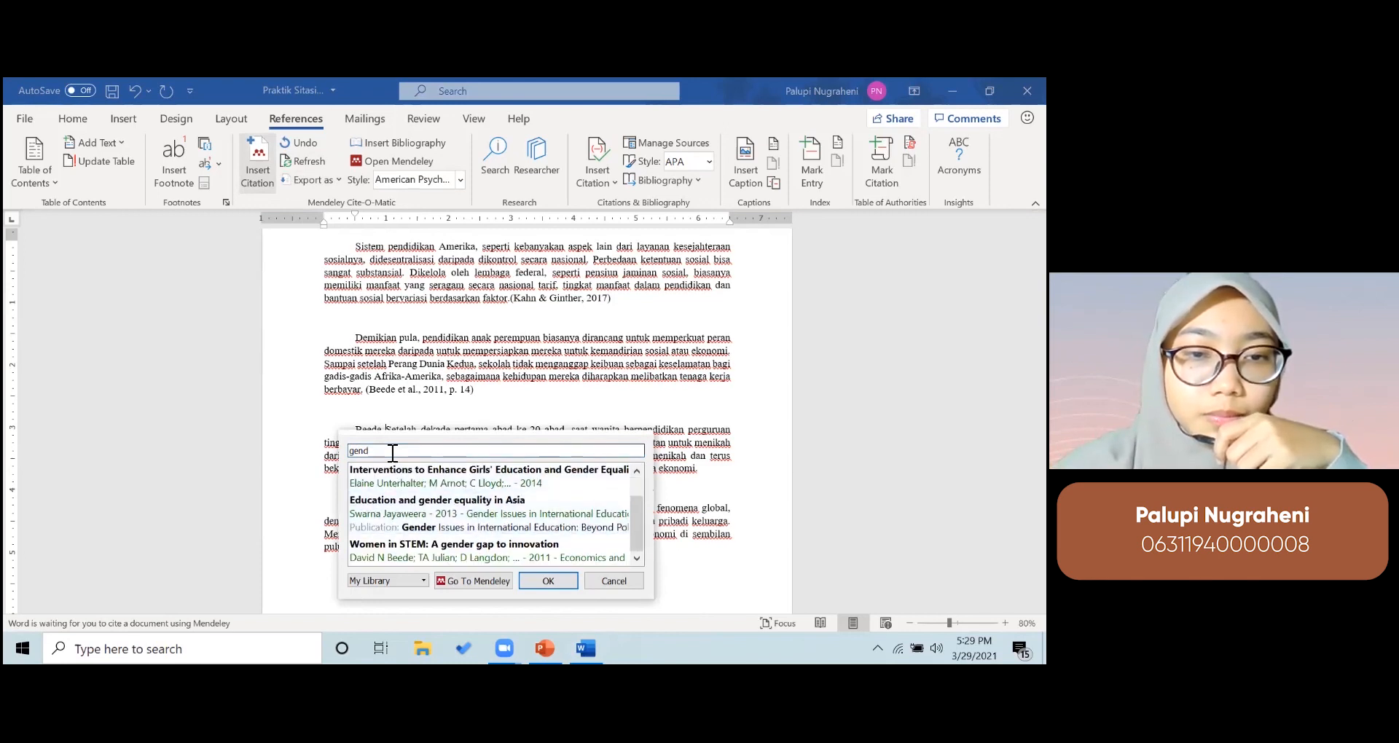
key("BackSpace")
key("BackSpace")
key("BackSpace")
key("BackSpace")
- Search the citation references for "bee", choose "Women in STEM: A gender gap to innovation" and suppress its author
type("bee")
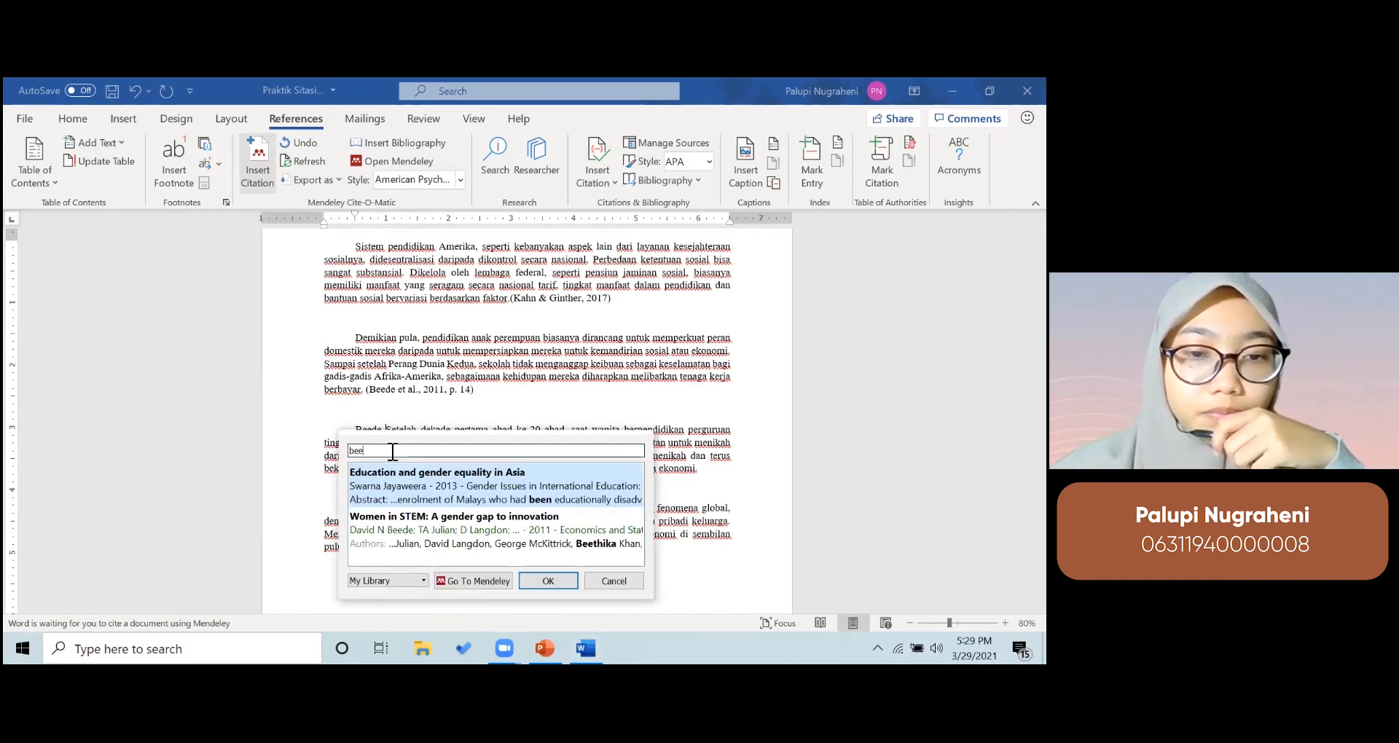
left_click(400, 521)
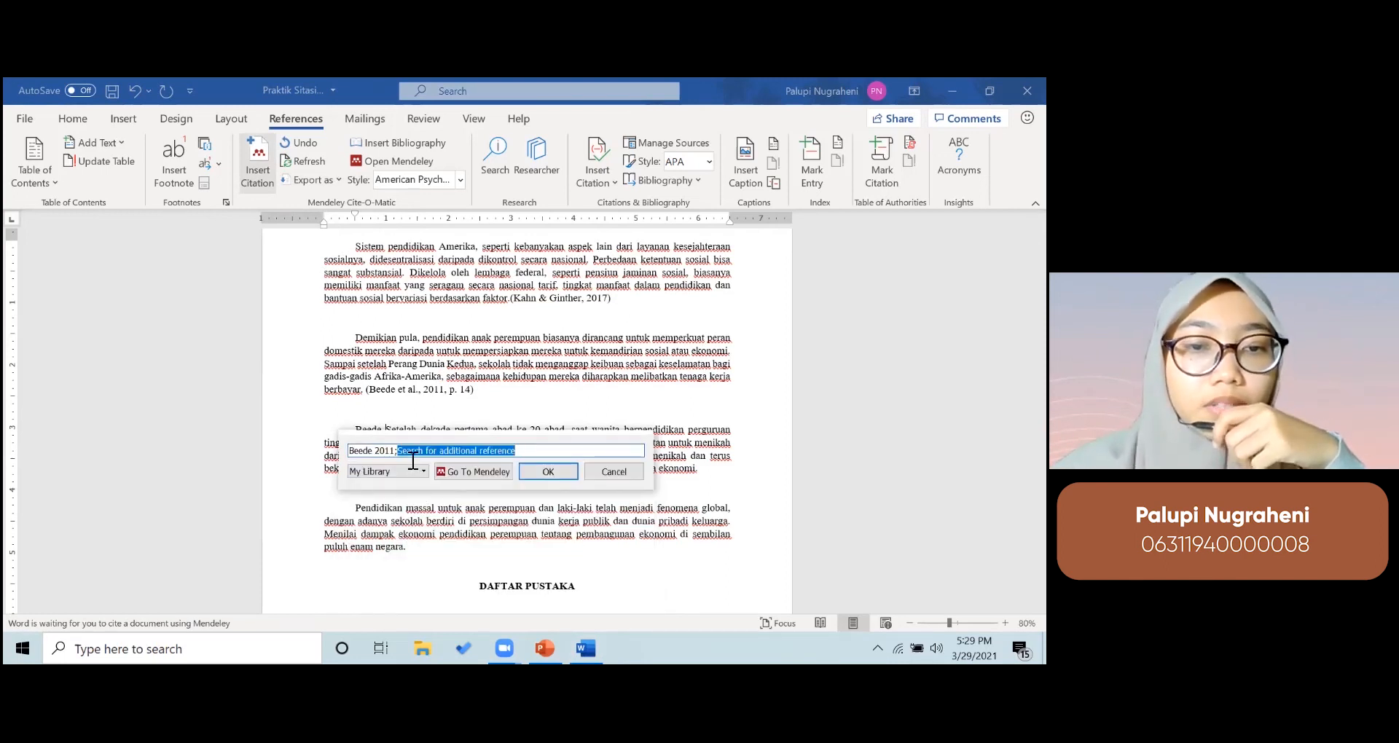
left_click(373, 451)
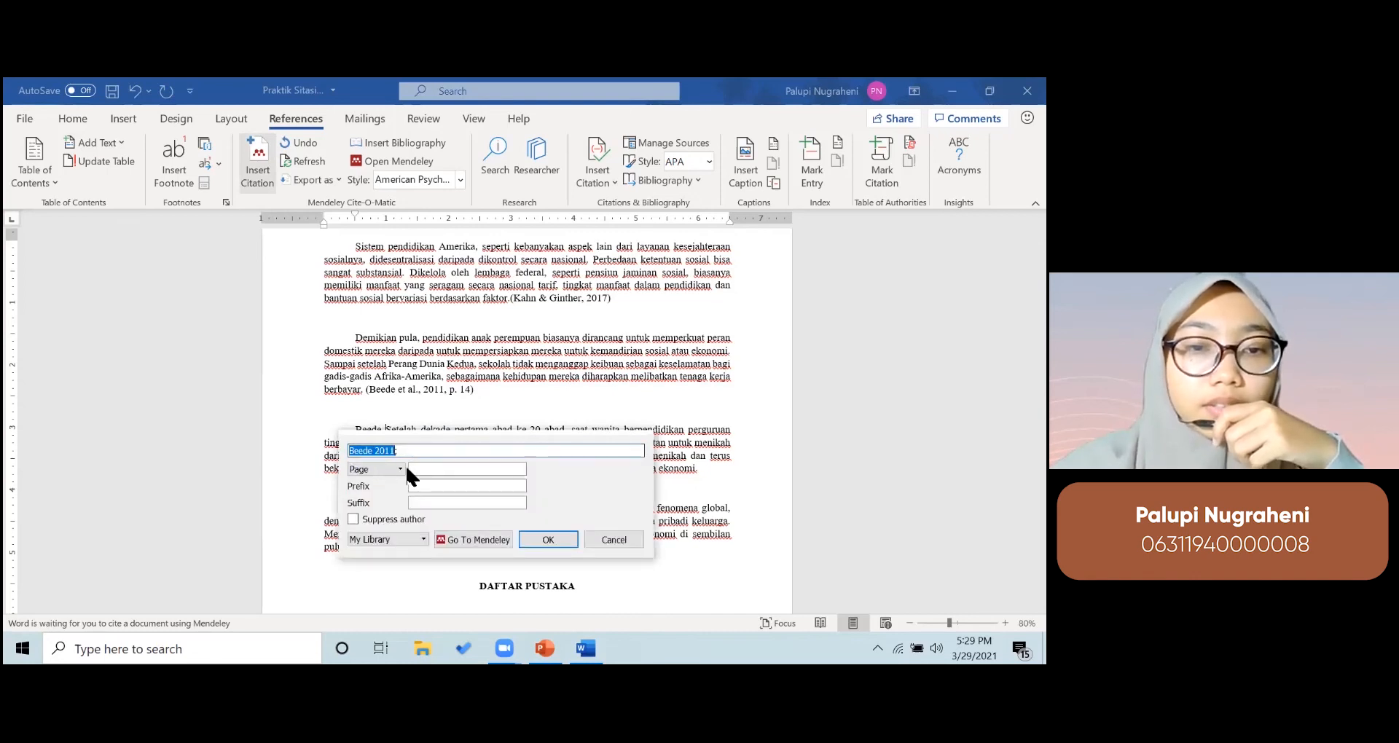
left_click(354, 520)
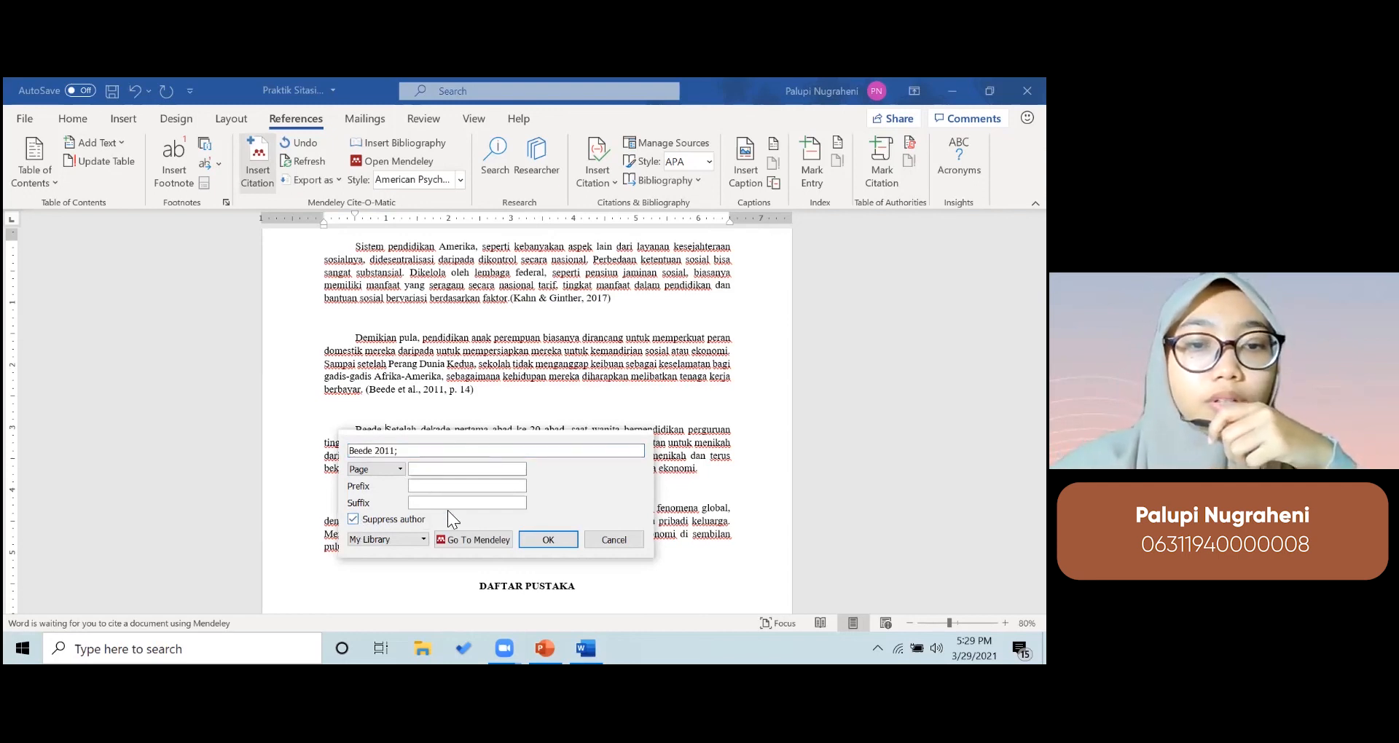
- Set the reference's page to 12 and insert the citation after the surname opening the third paragraph
left_click(433, 470)
type("12")
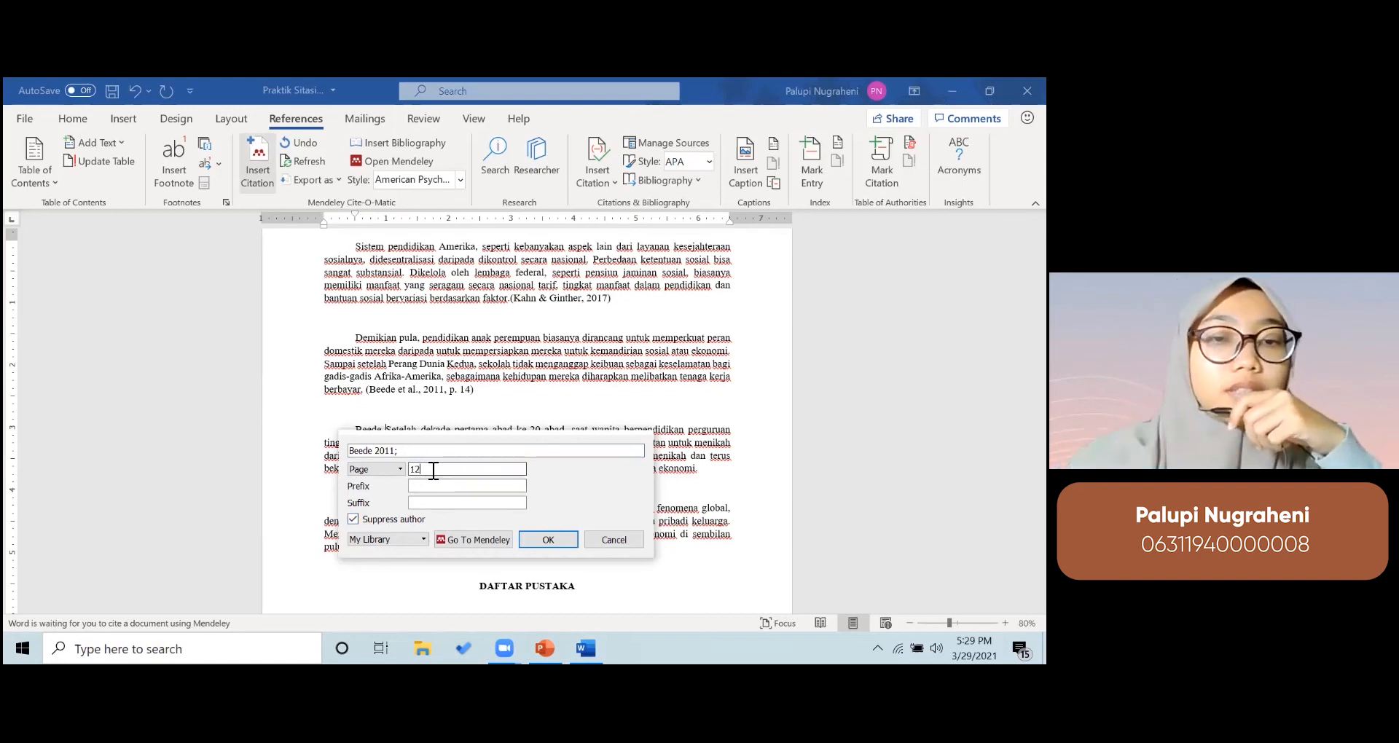
left_click(546, 539)
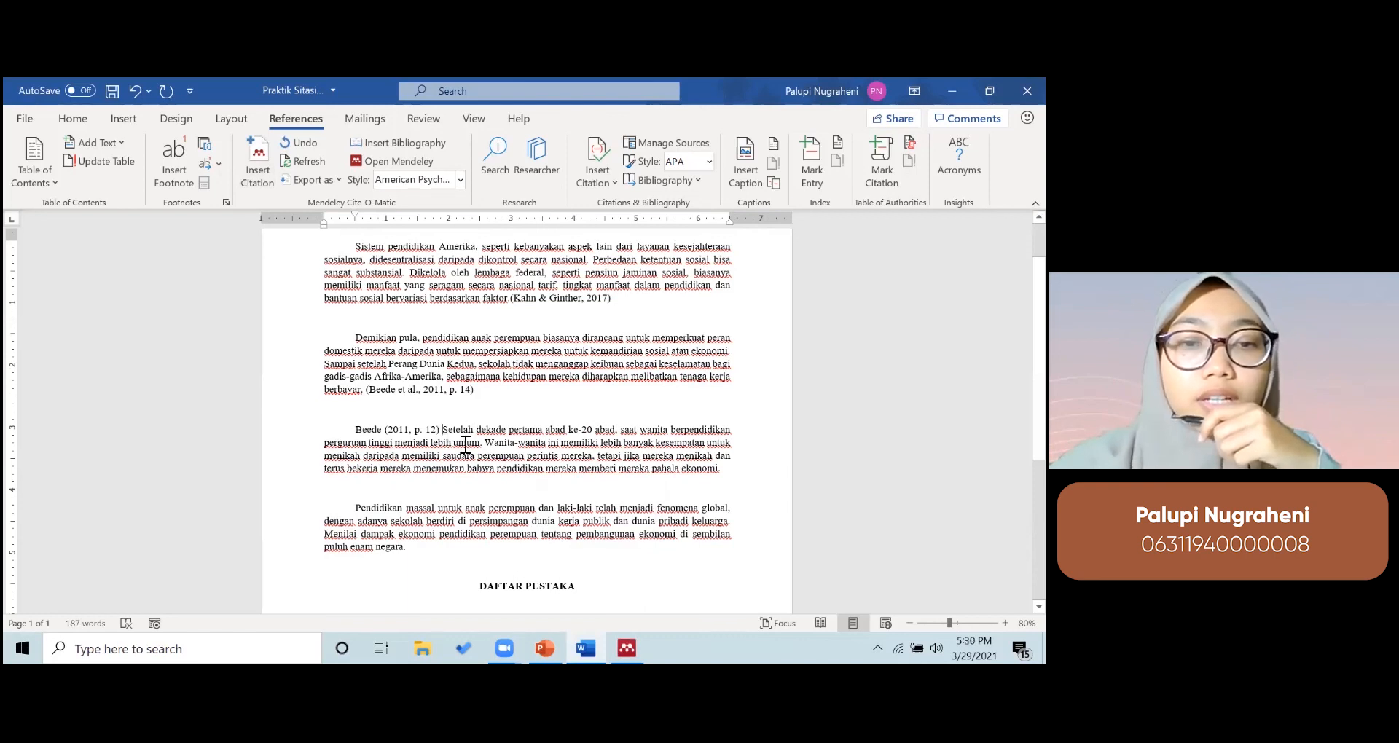
- Start a Mendeley citation at the end of the fourth paragraph, search "gende" and choose "Gender equality in education: Definitions and measurements"
scroll(482, 495, "down", 1)
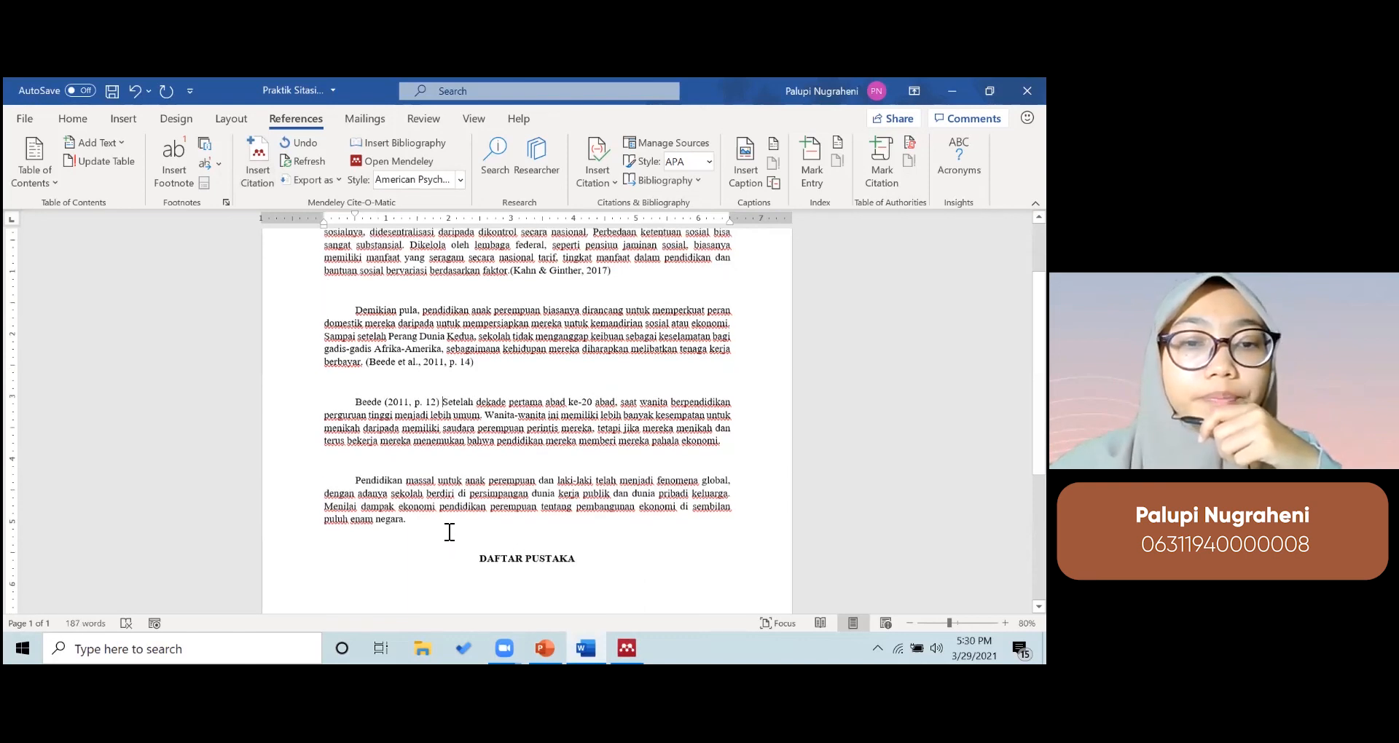
left_click(510, 515)
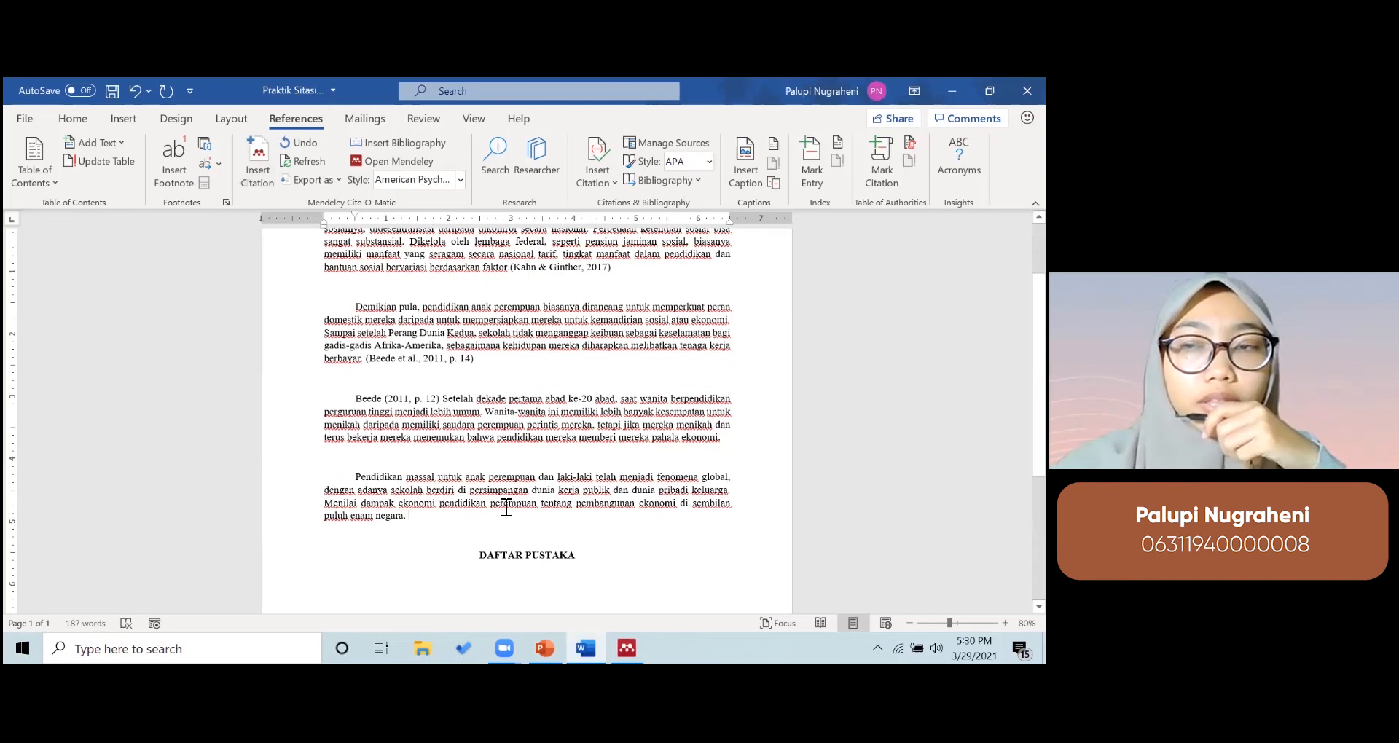
scroll(510, 509, "down", 1)
scroll(506, 481, "down", 1)
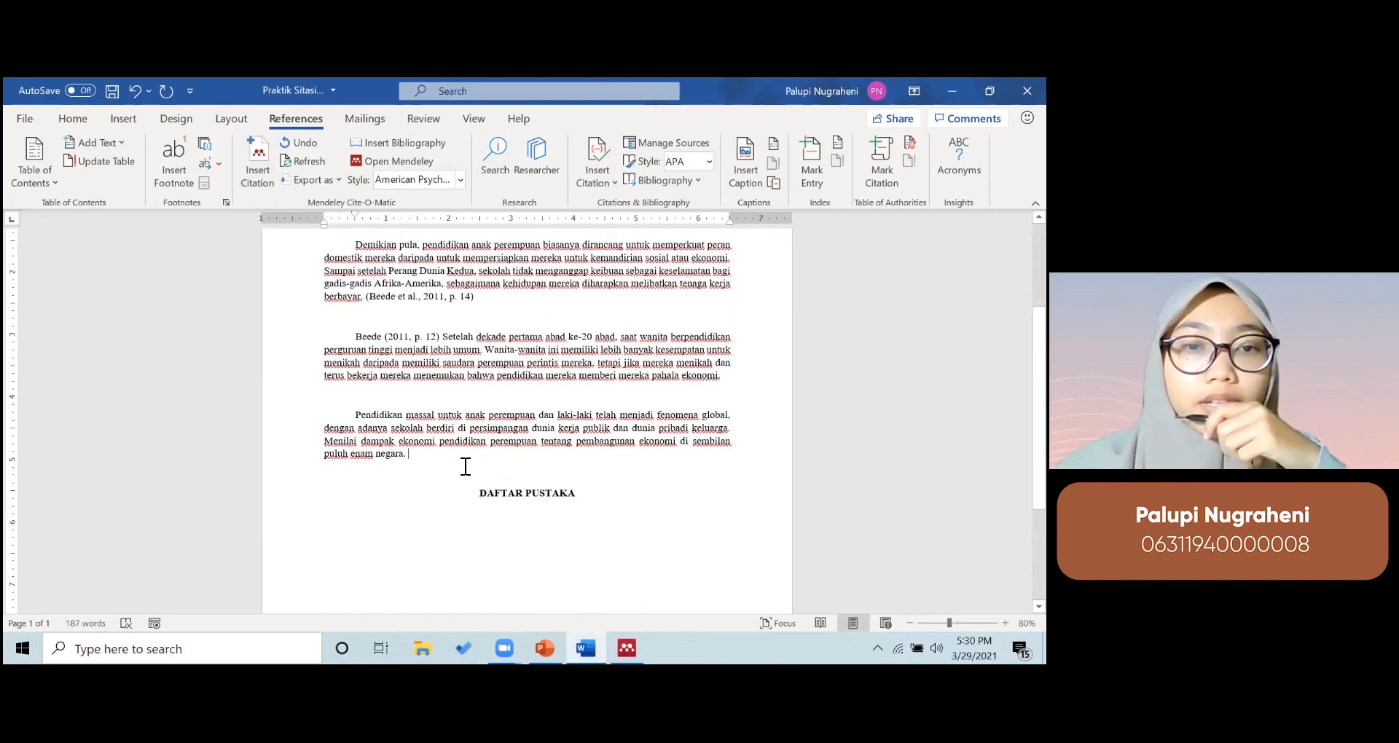
left_click(264, 175)
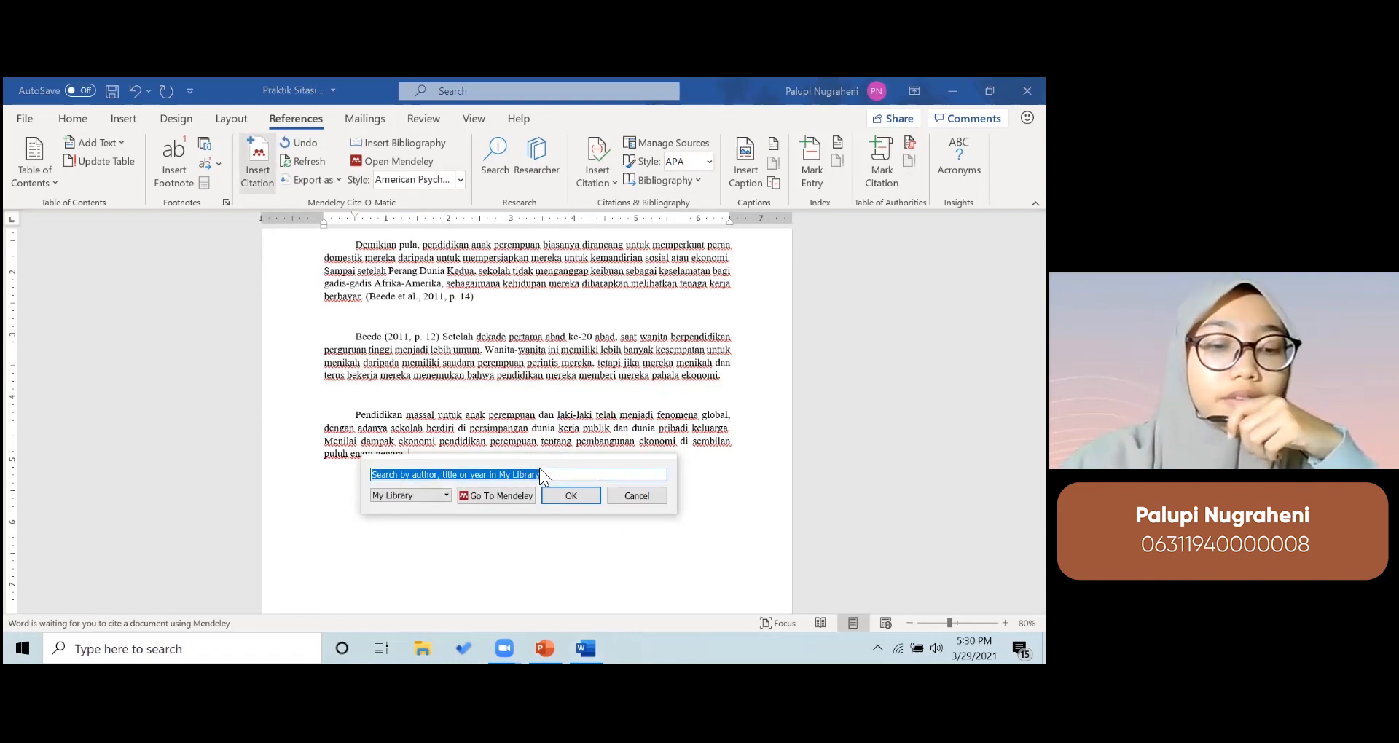
type("gende")
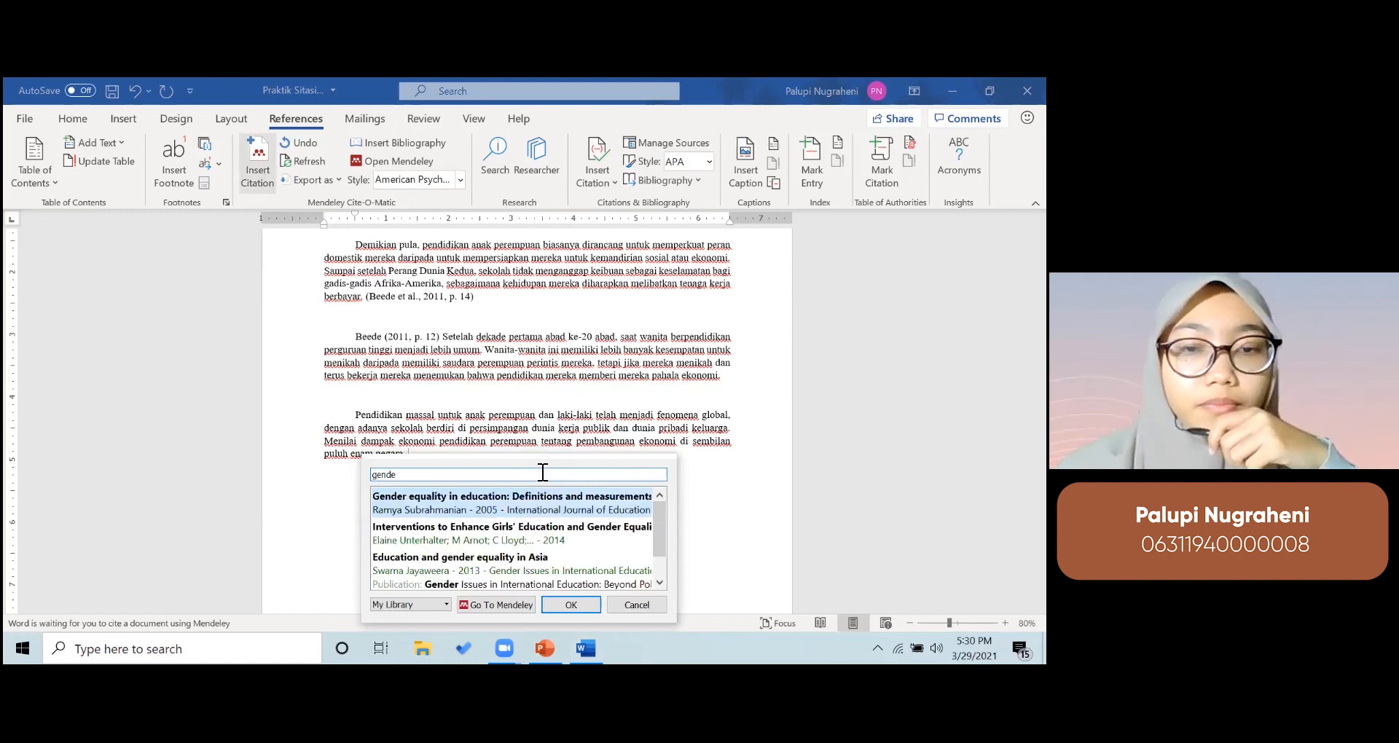
left_click(509, 499)
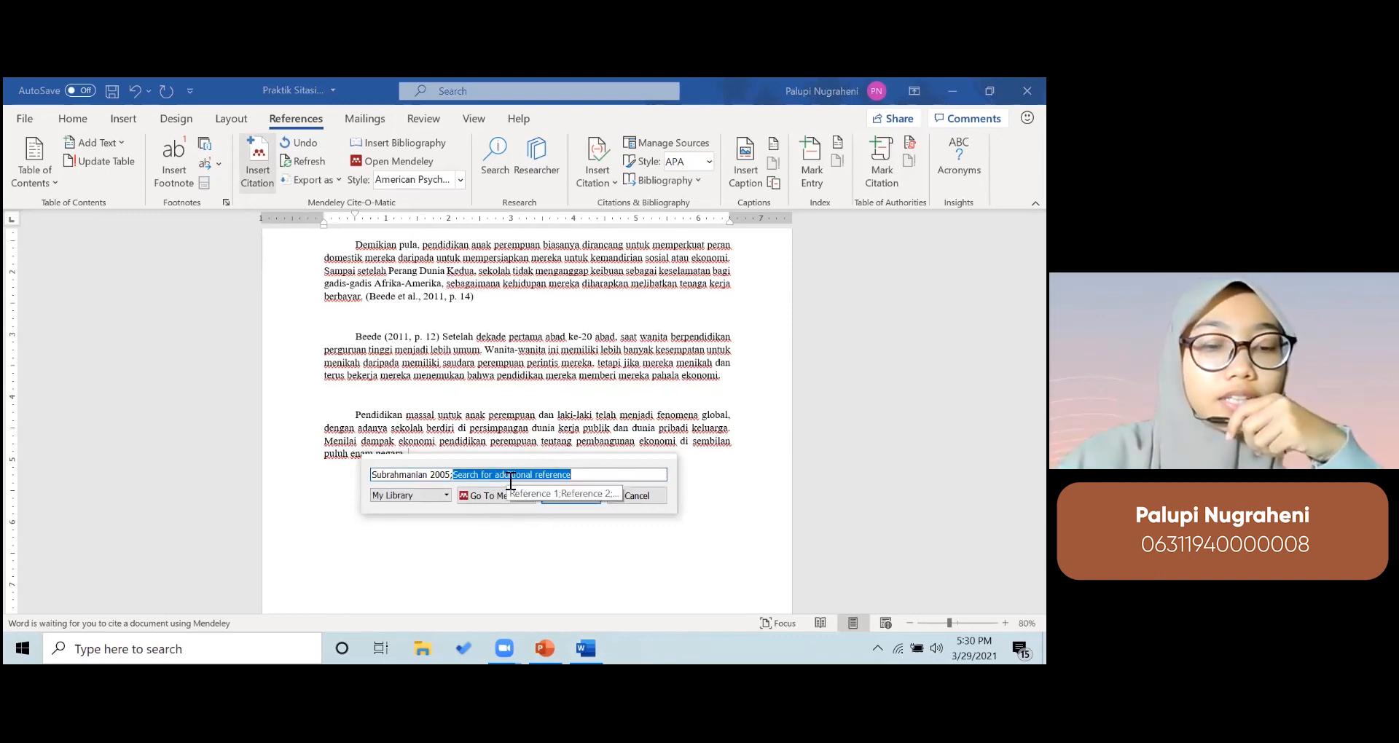
- Add "Education and gender equality in Asia" and "Interventions to Enhance Girls' Education and Gender Equality" to the citation and insert it
type("gend")
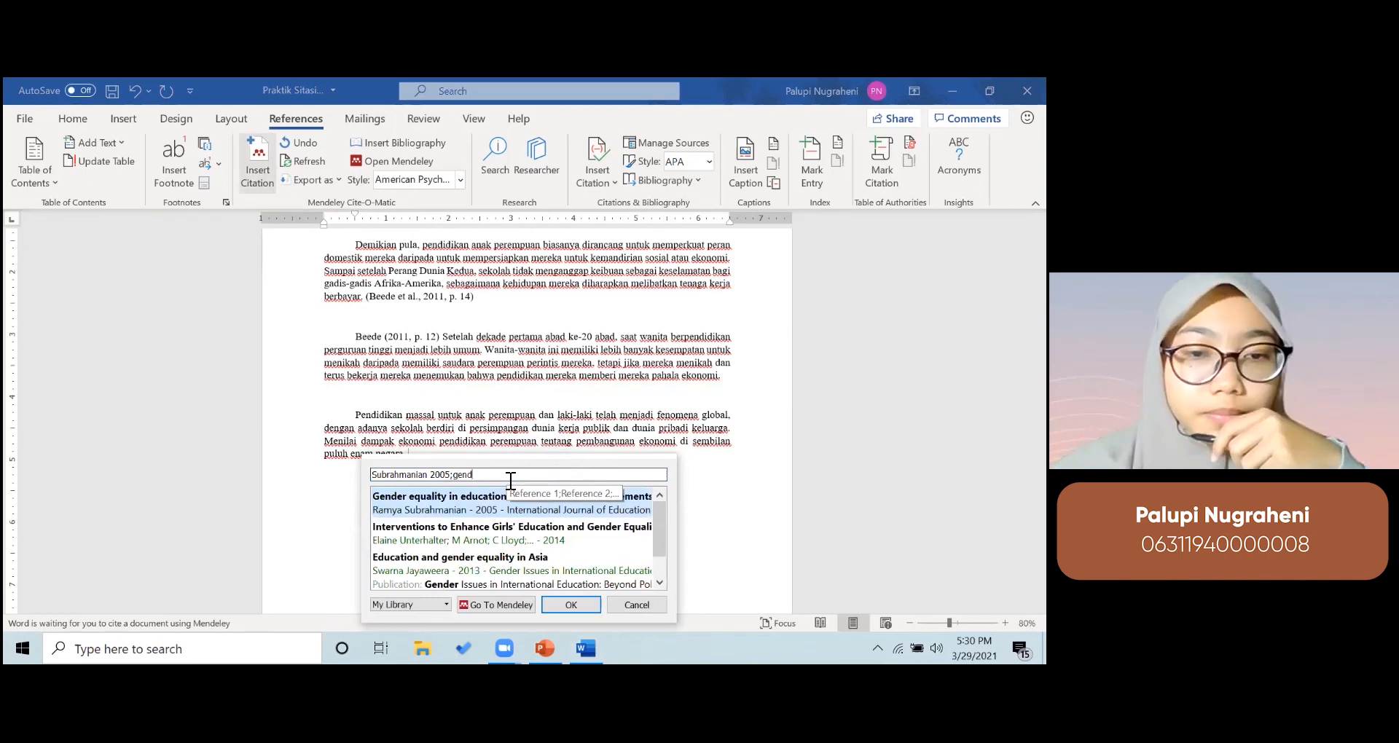
left_click(476, 574)
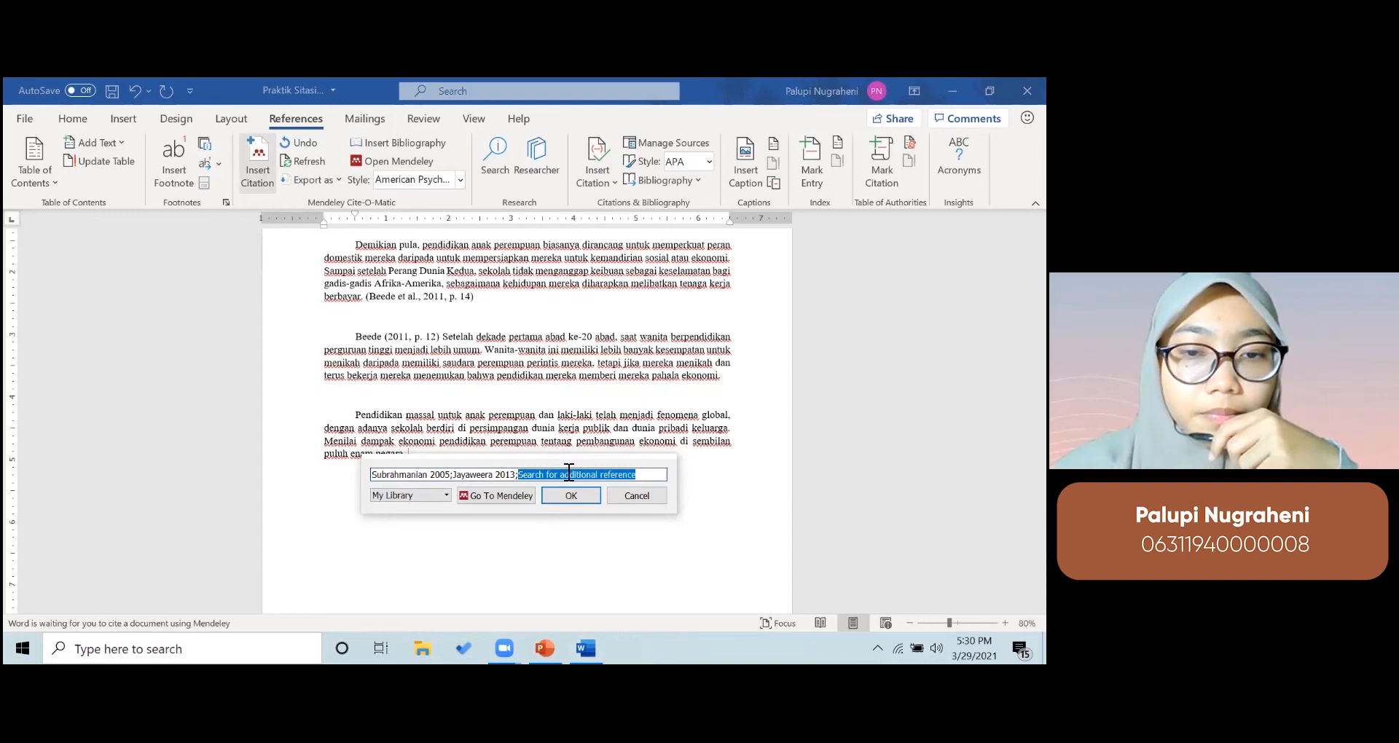
type("gende")
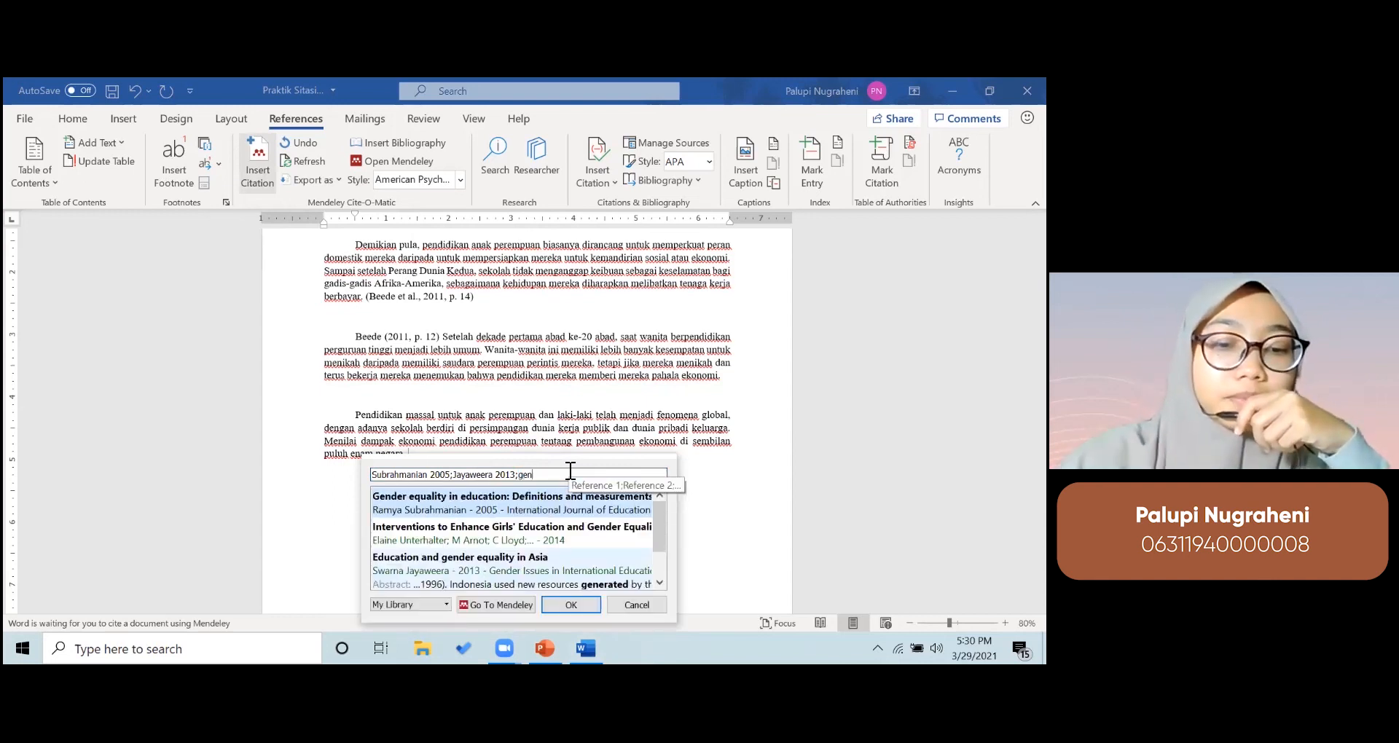
left_click(525, 529)
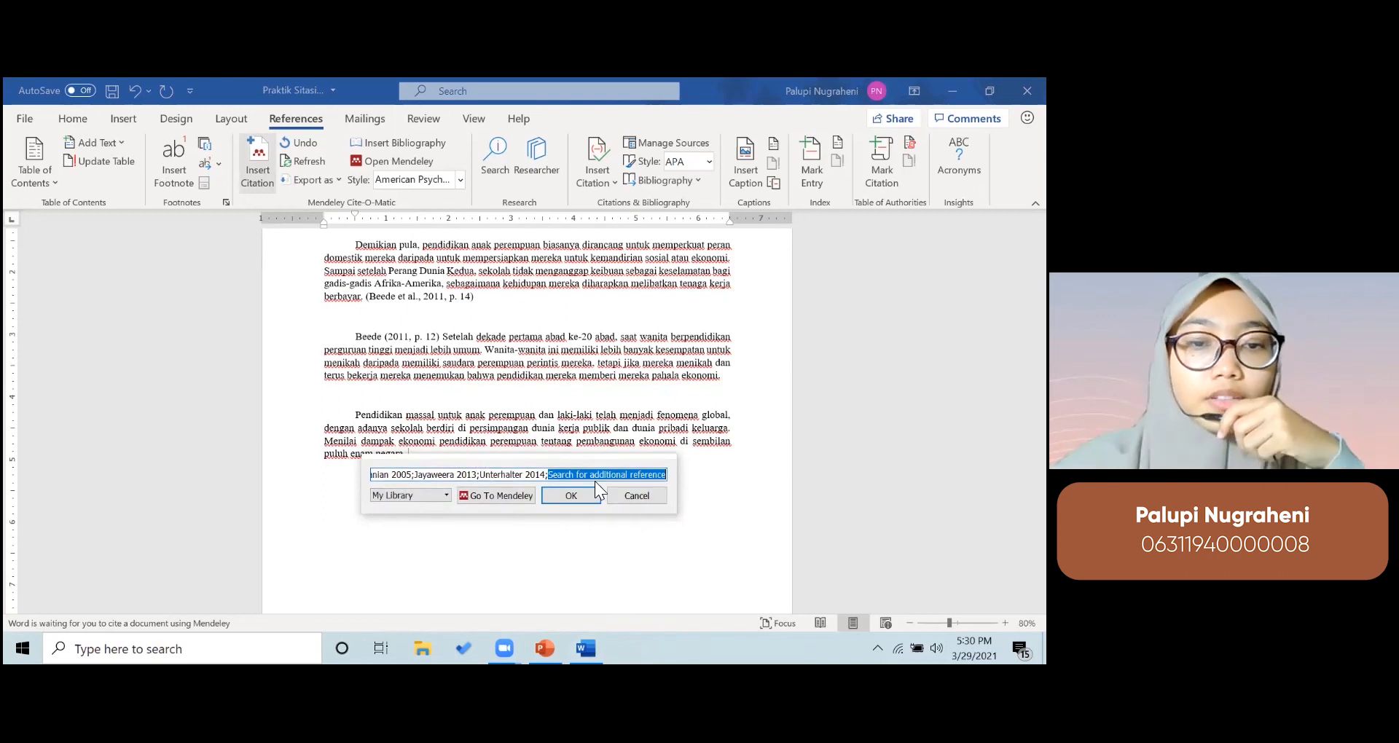
left_click(570, 495)
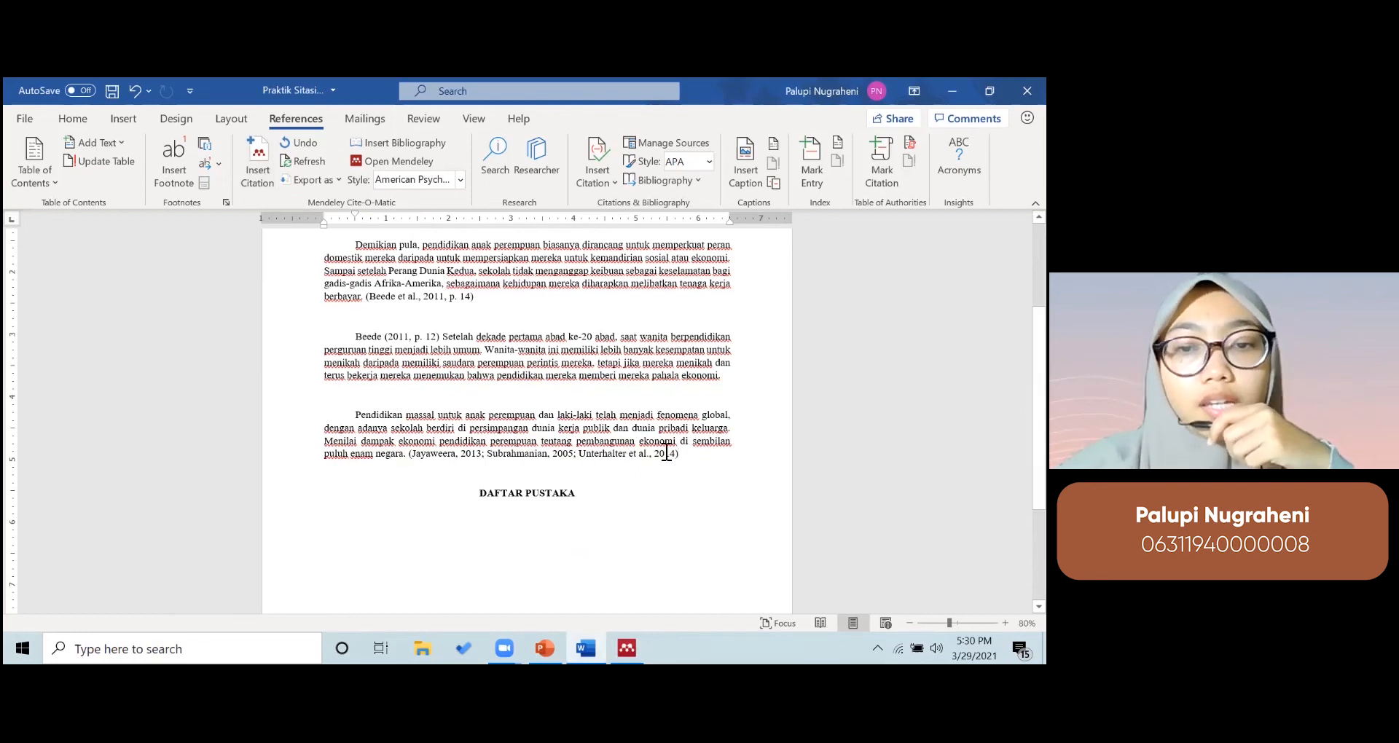
- Place the text cursor on an empty line directly below the DAFTAR PUSTAKA heading
left_click(519, 473)
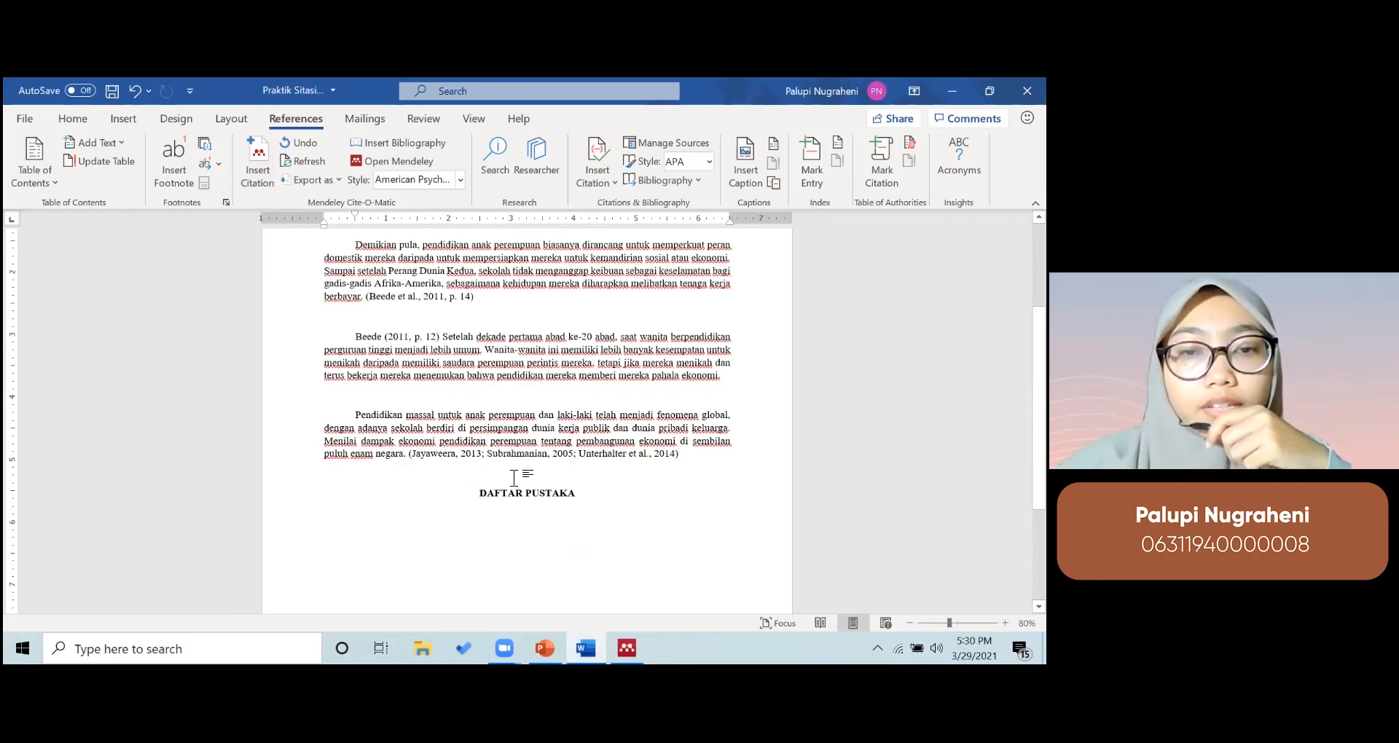
scroll(571, 489, "up", 4)
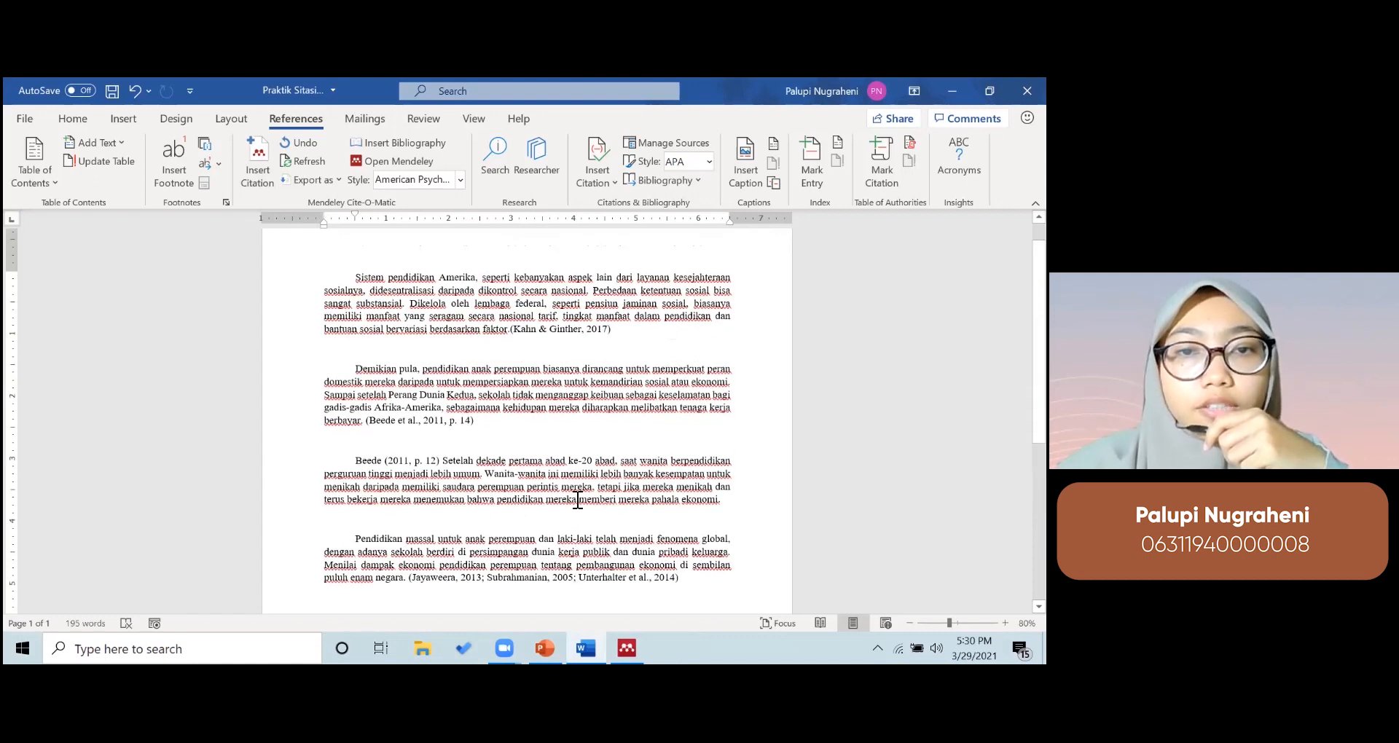
scroll(575, 496, "down", 3)
left_click(649, 530)
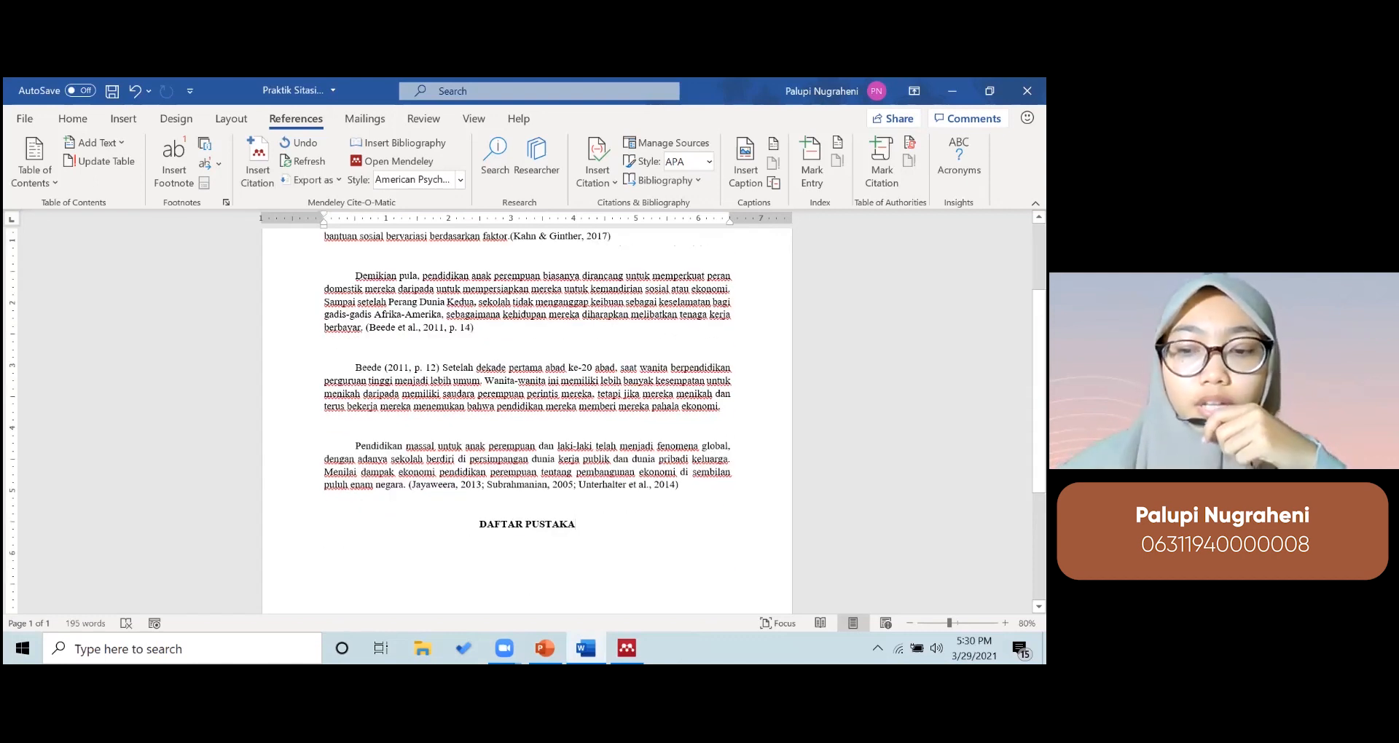
key("Return")
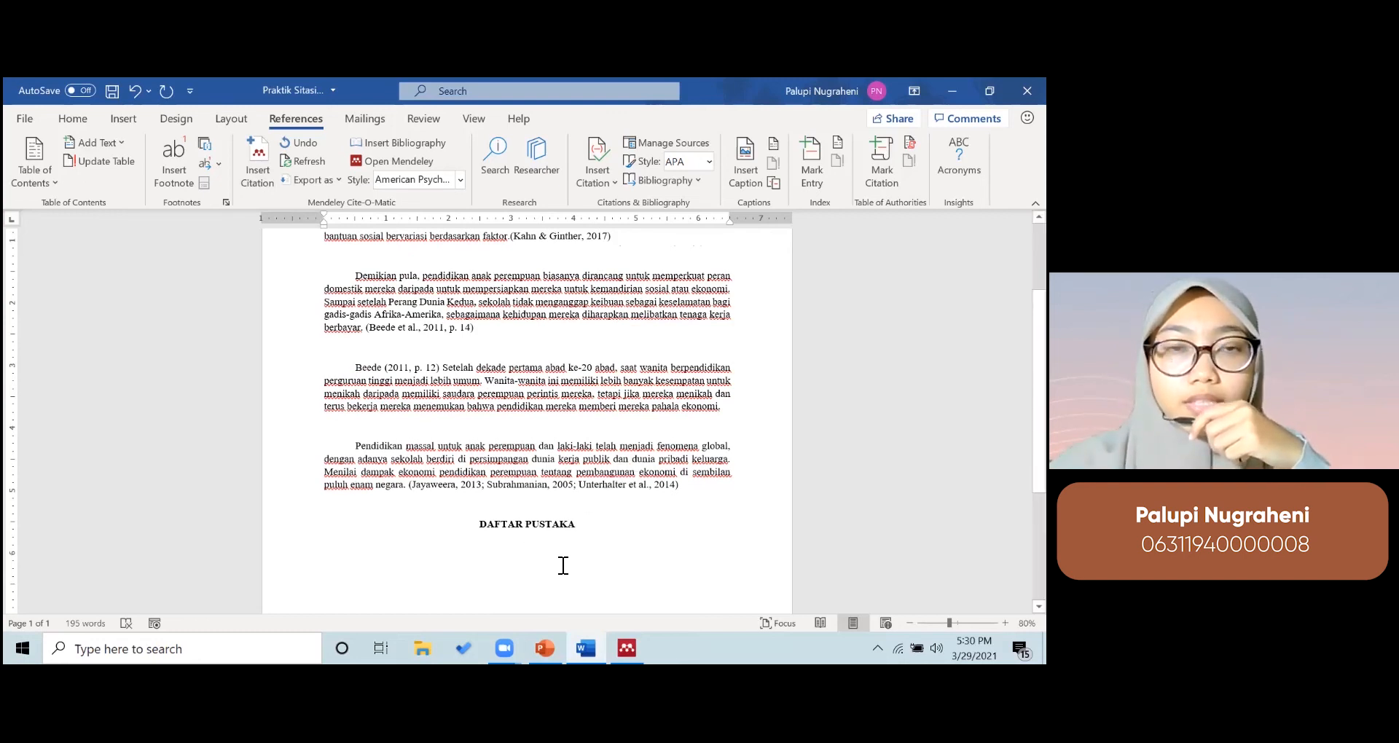
scroll(561, 561, "down", 1)
scroll(569, 524, "down", 1)
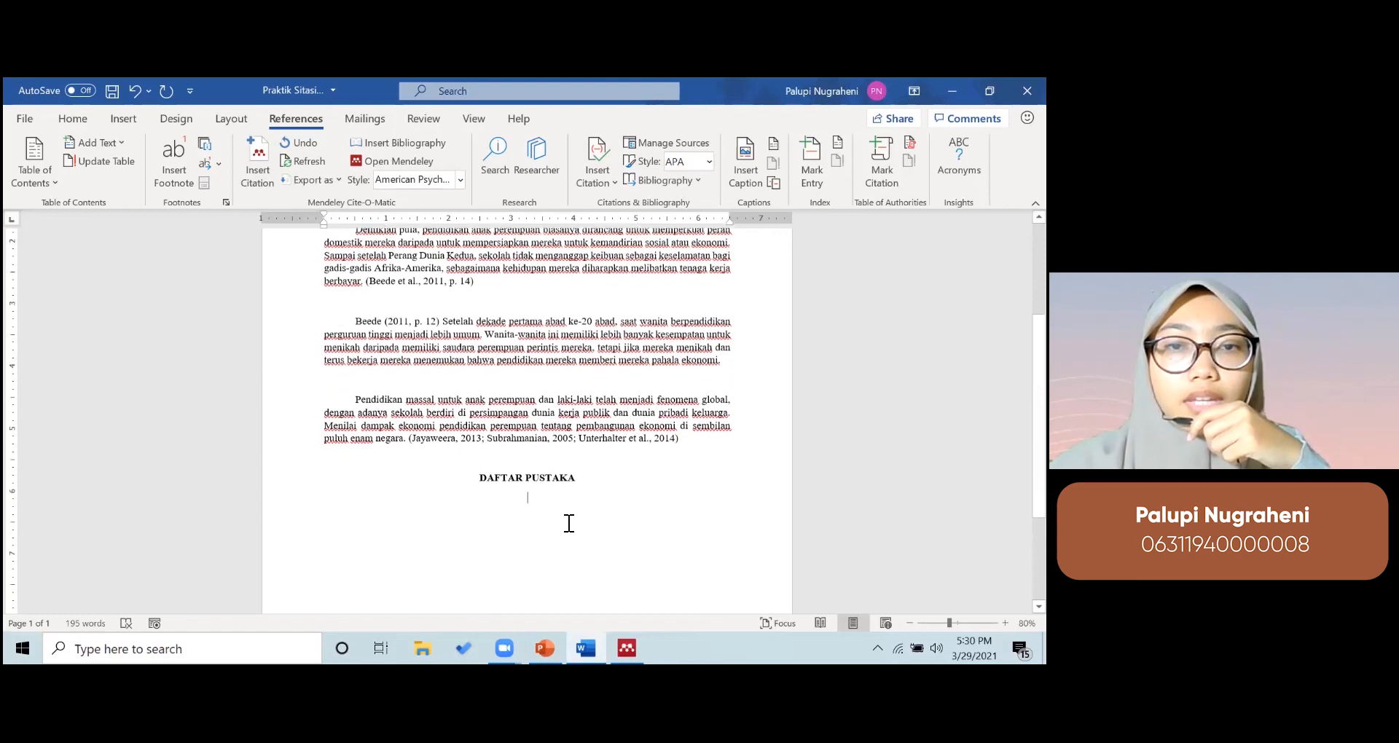
- Insert the Mendeley bibliography on the empty line below the DAFTAR PUSTAKA heading
scroll(659, 425, "up", 2)
scroll(510, 364, "up", 3)
scroll(649, 381, "down", 2)
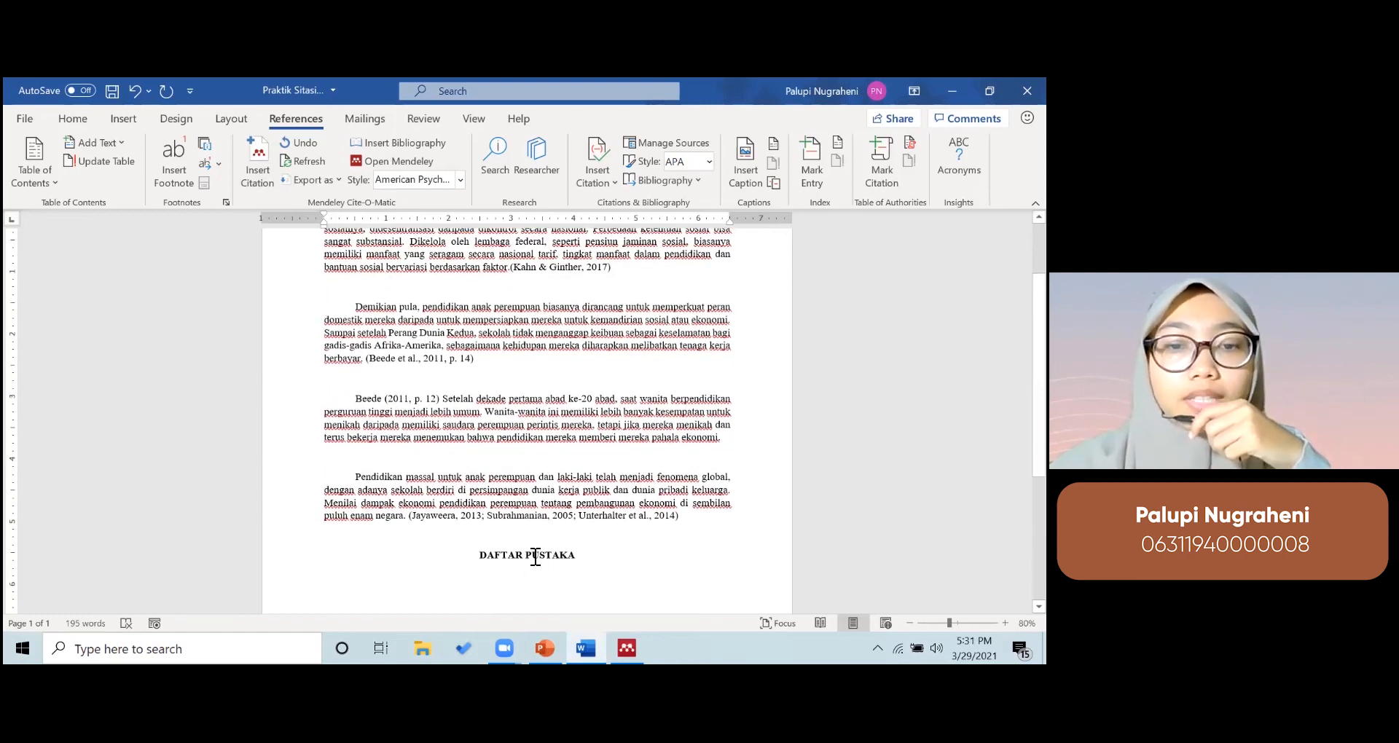
scroll(539, 553, "down", 1)
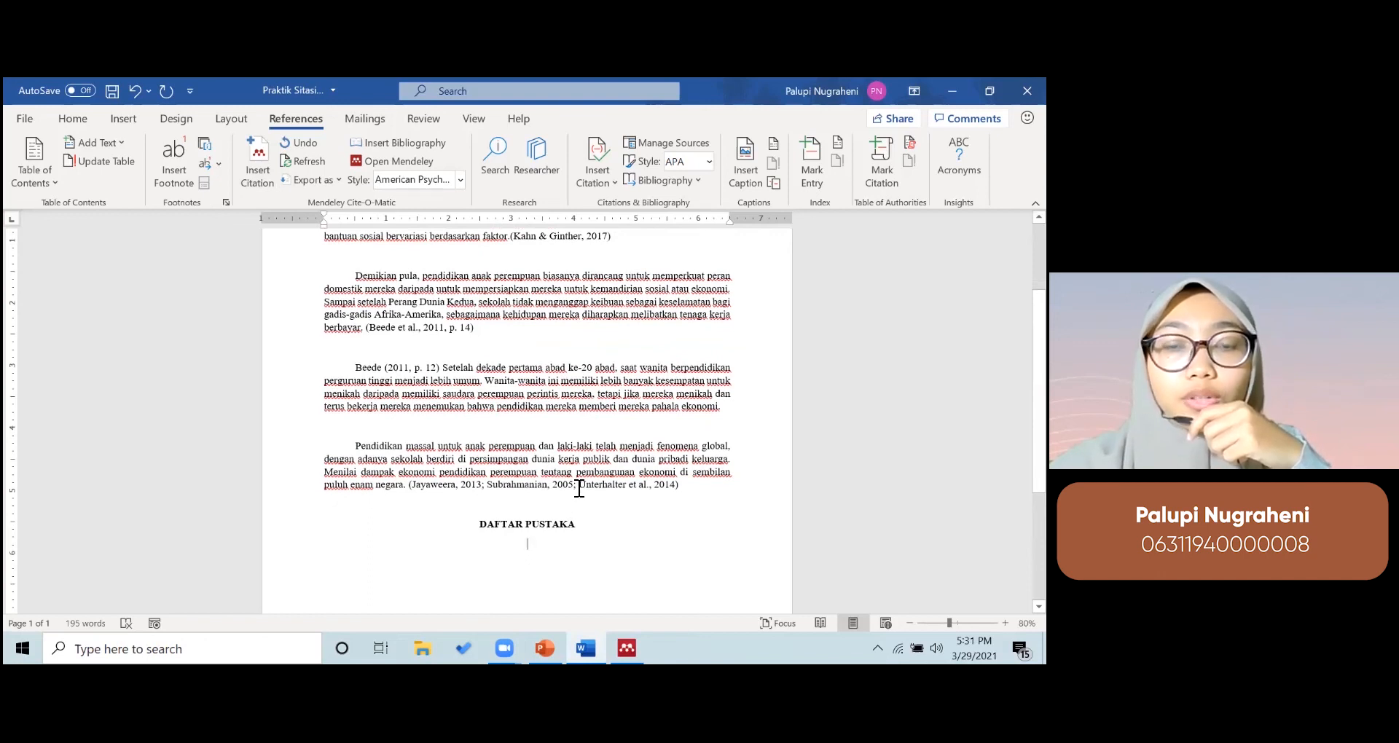
scroll(554, 473, "down", 3)
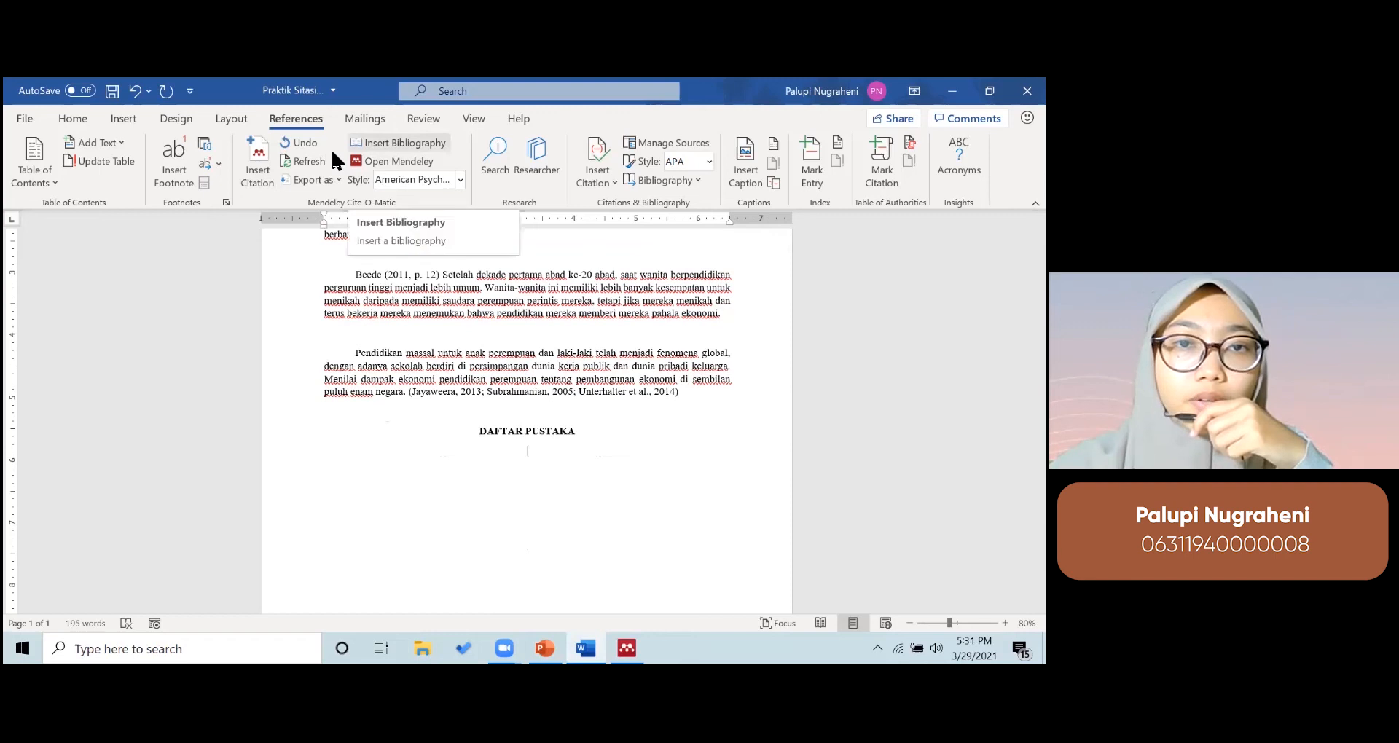
left_click(351, 147)
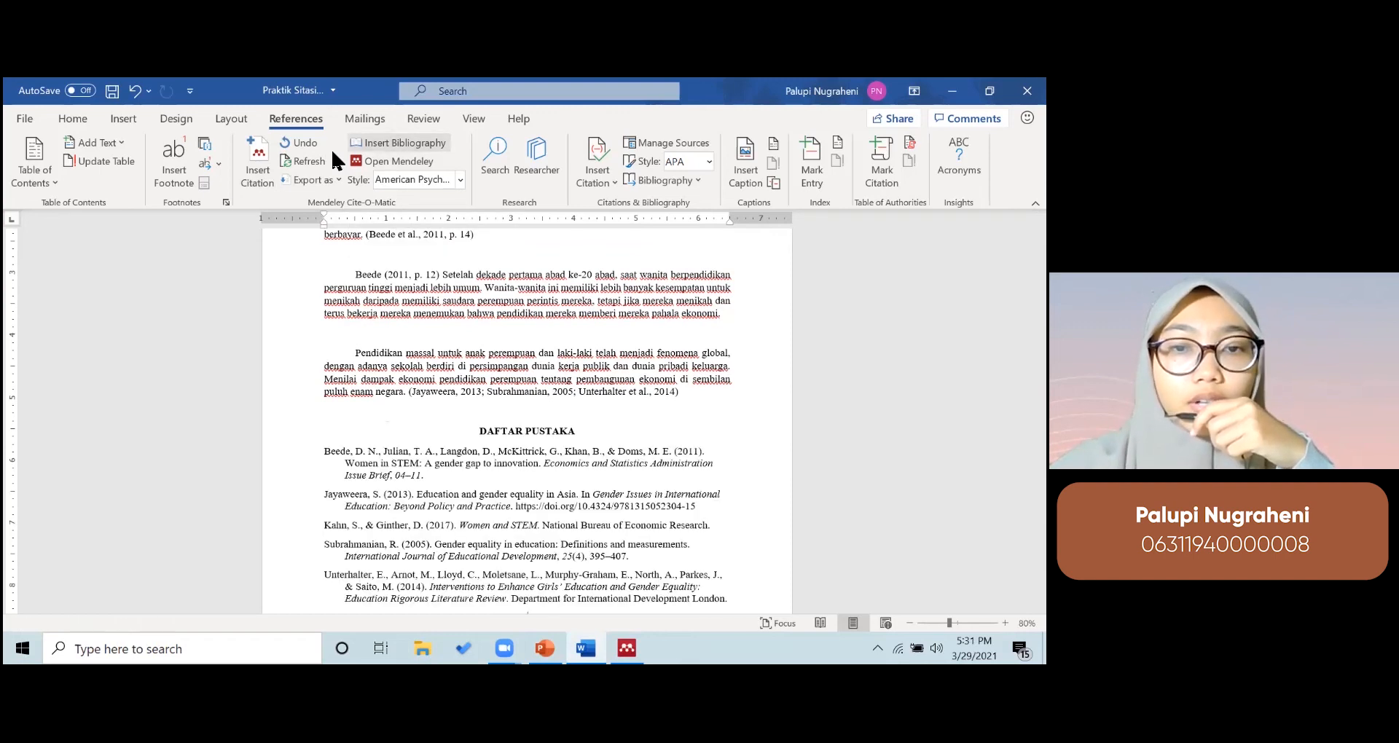
- Justify all the bibliography entries below the DAFTAR PUSTAKA heading
scroll(580, 411, "down", 2)
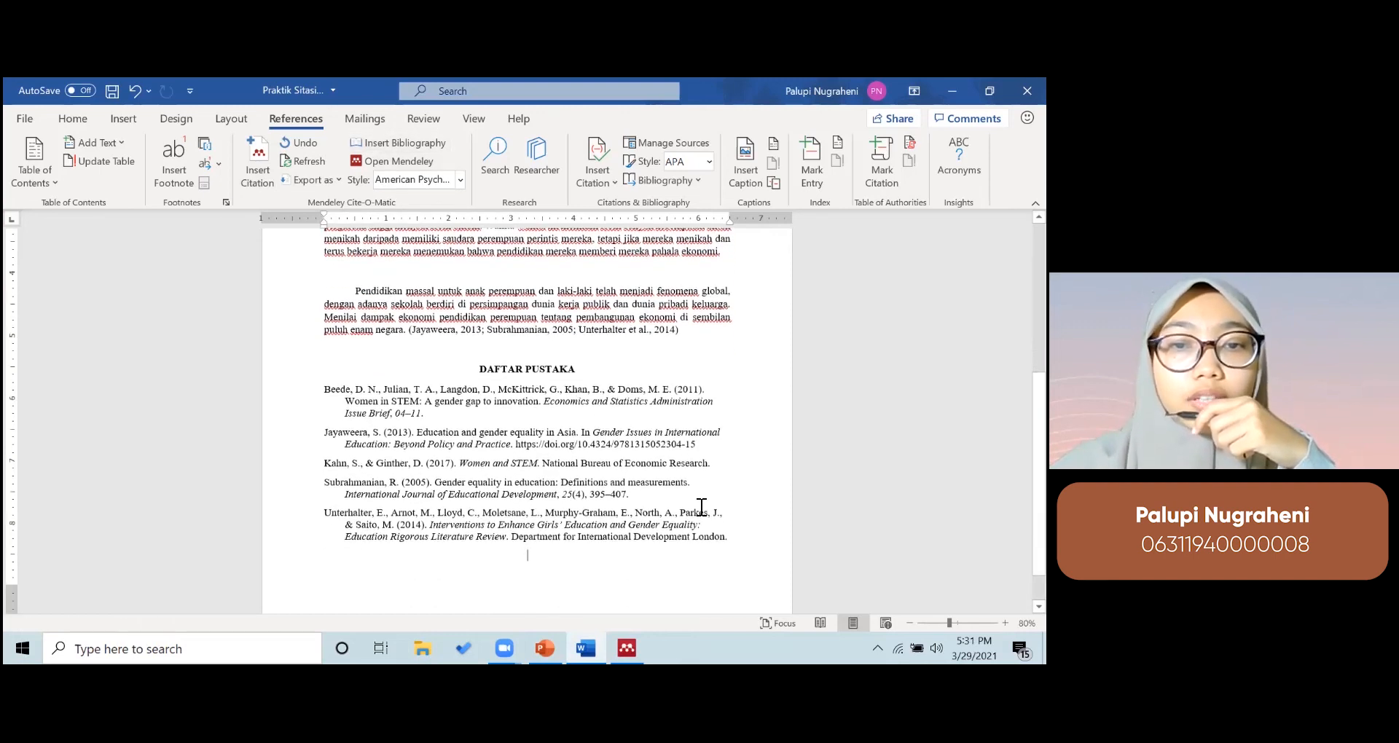
left_click_drag(737, 542, 324, 389)
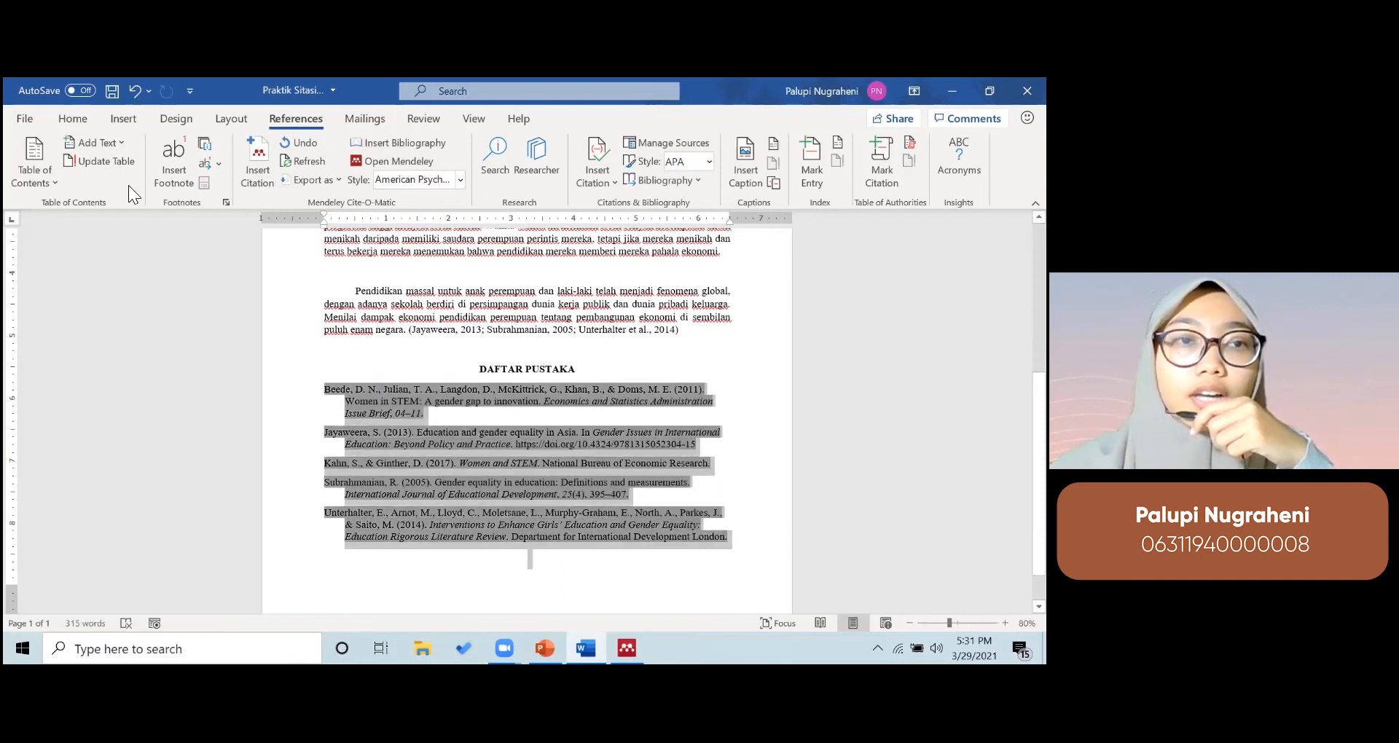
left_click(73, 119)
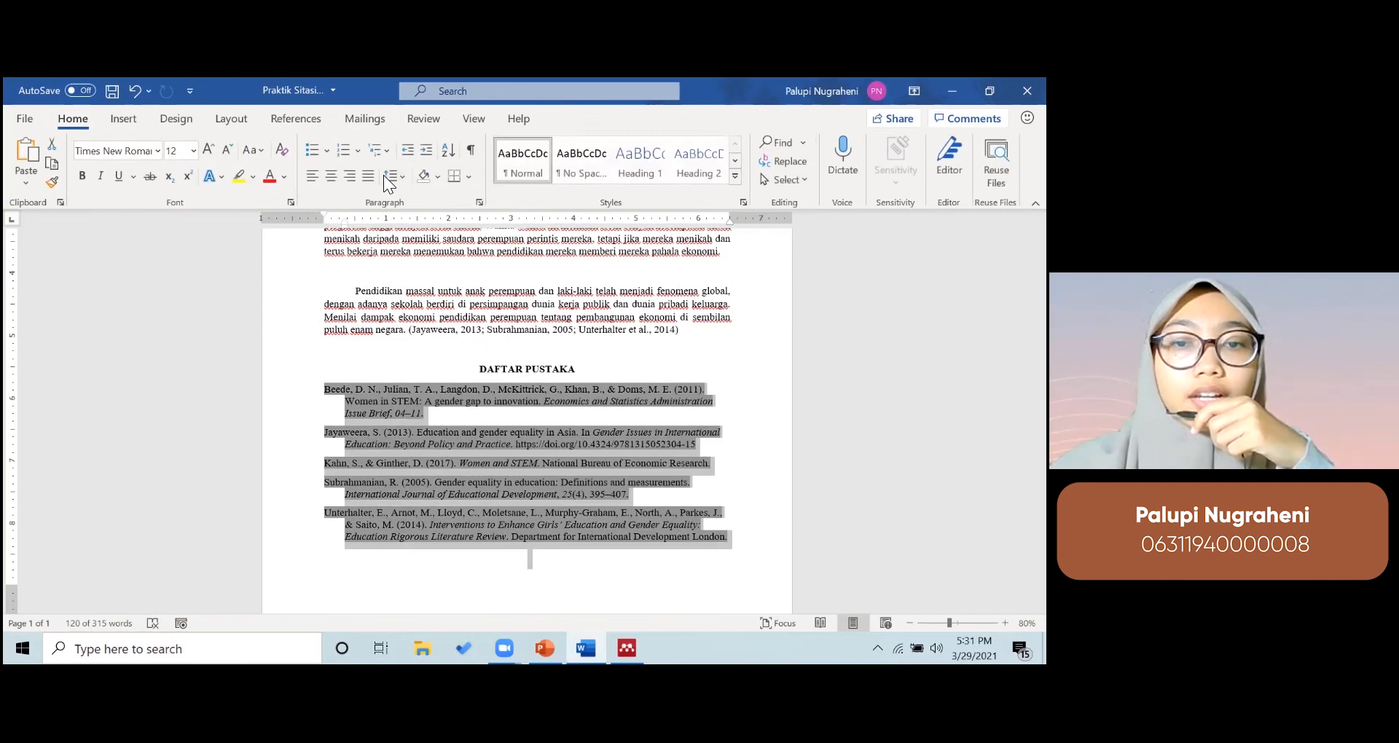
key("ctrl+j")
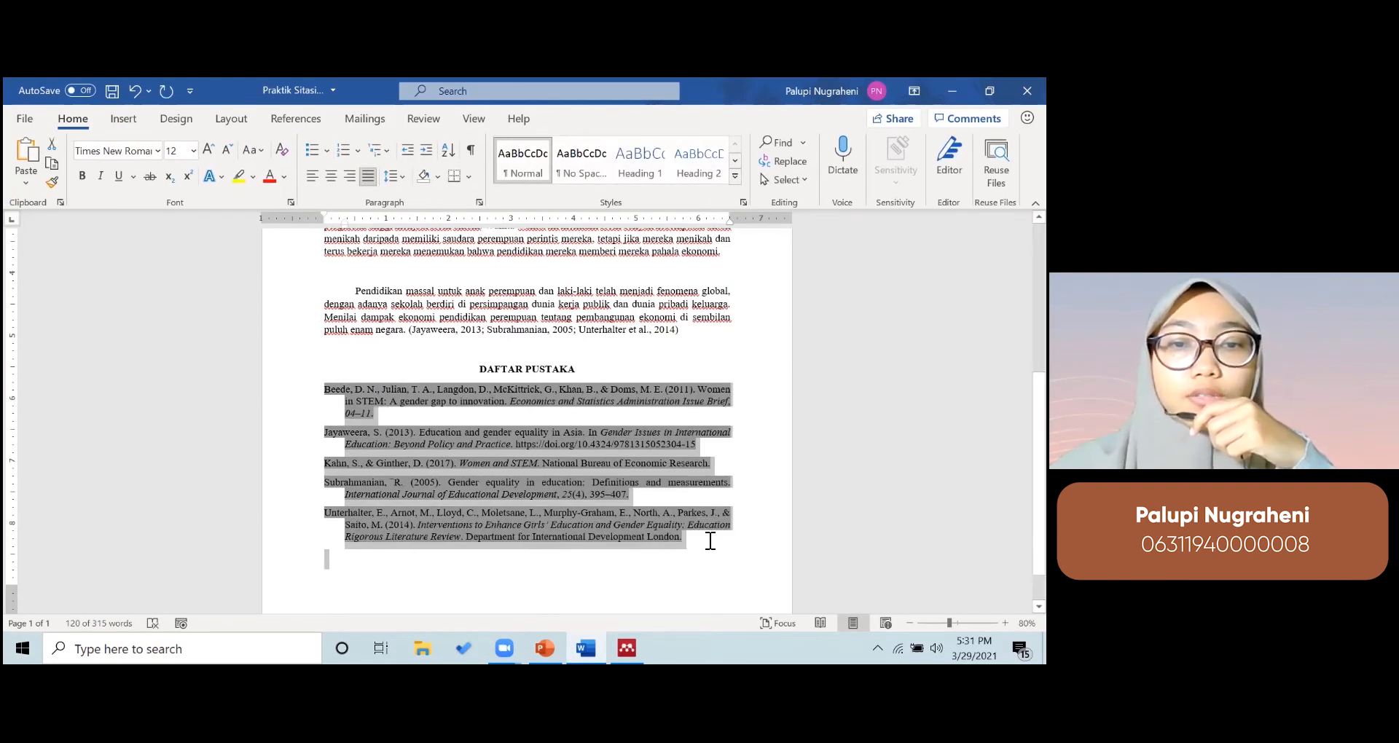
- Deselect the bibliography and look over its entries together with the citations in the paragraphs above
left_click(657, 370)
left_click(638, 405)
left_click(637, 370)
left_click(728, 554)
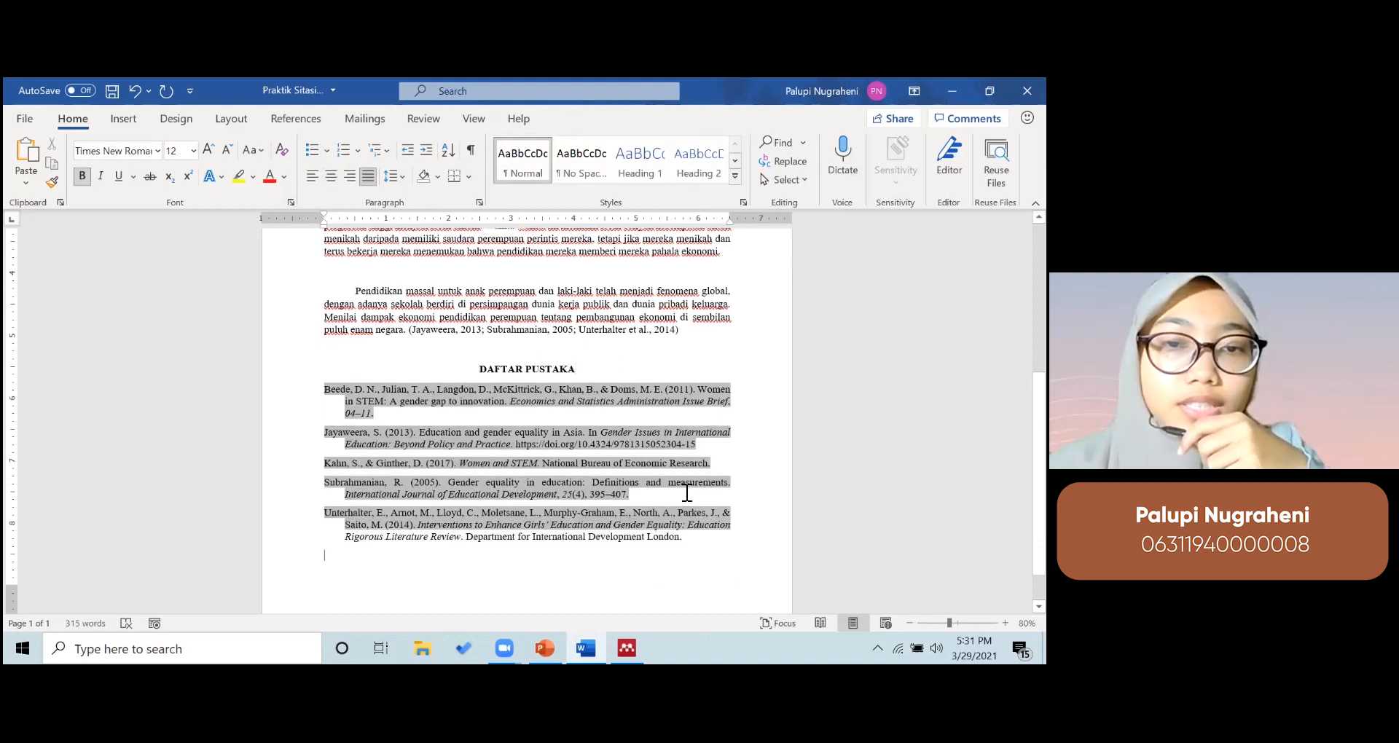
left_click(640, 373)
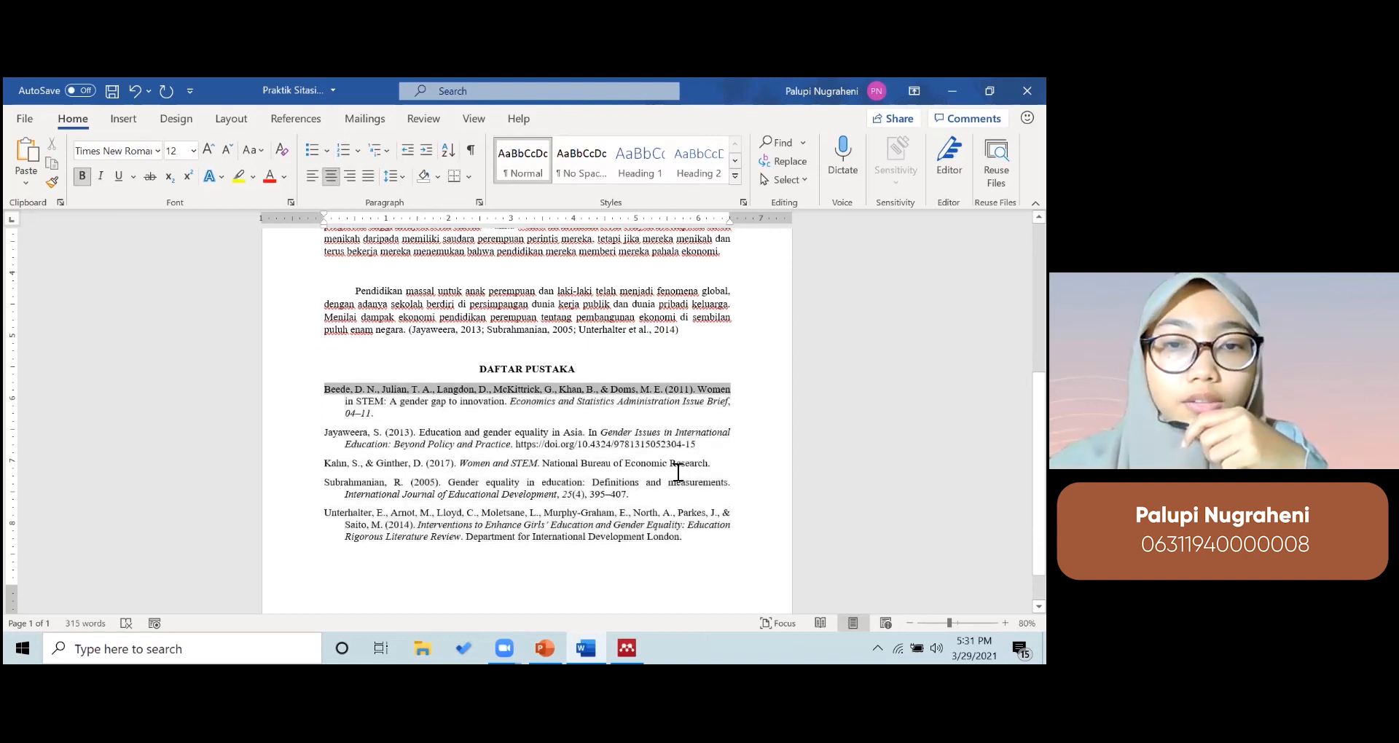
left_click(712, 565)
left_click(716, 572)
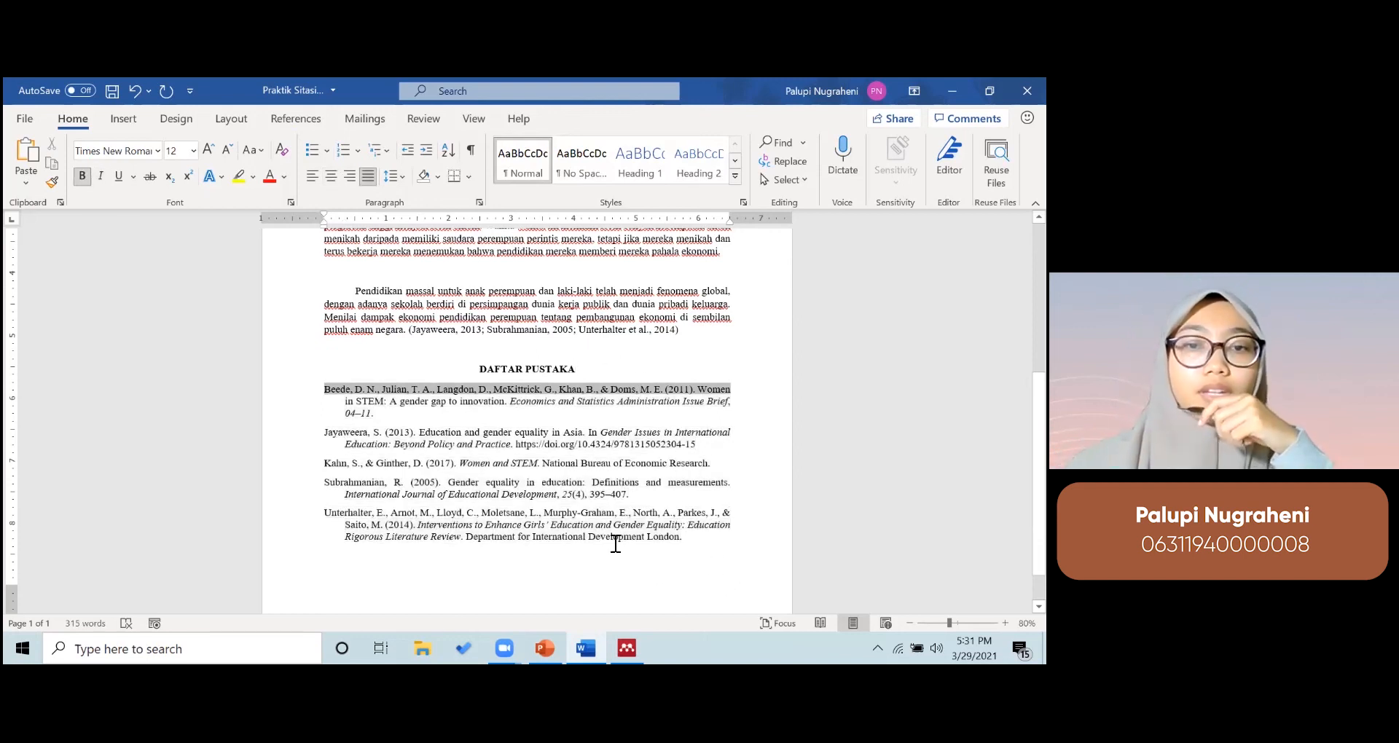
scroll(615, 542, "down", 1)
scroll(616, 541, "up", 2)
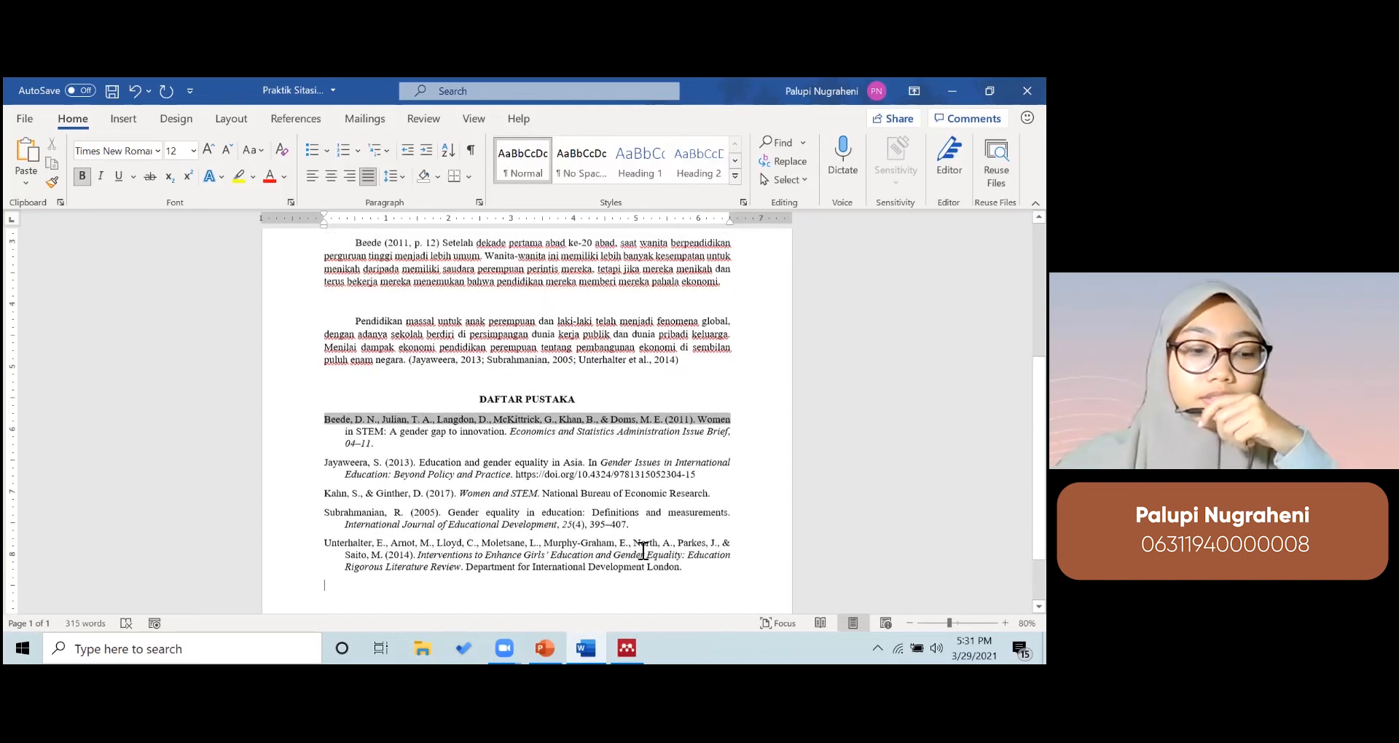
scroll(663, 342, "up", 1)
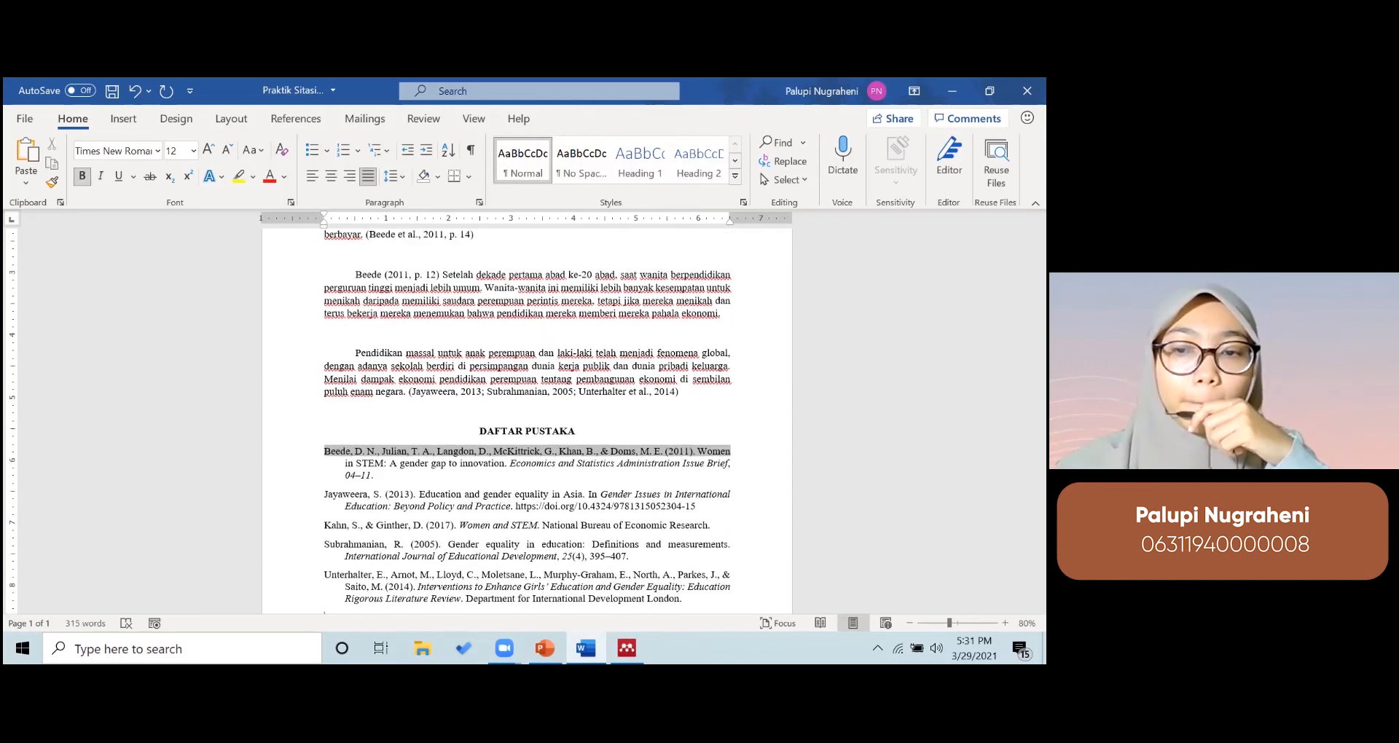